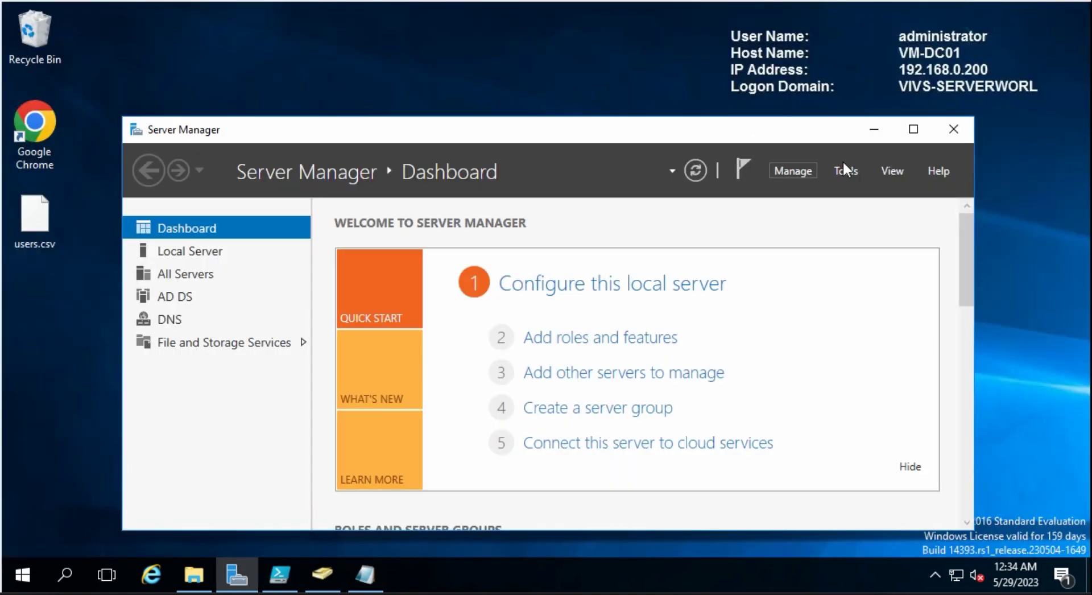
Switch to Active Directory Users and Computers and widen the console tree so the full domain controller name fits.
left_click(874, 129)
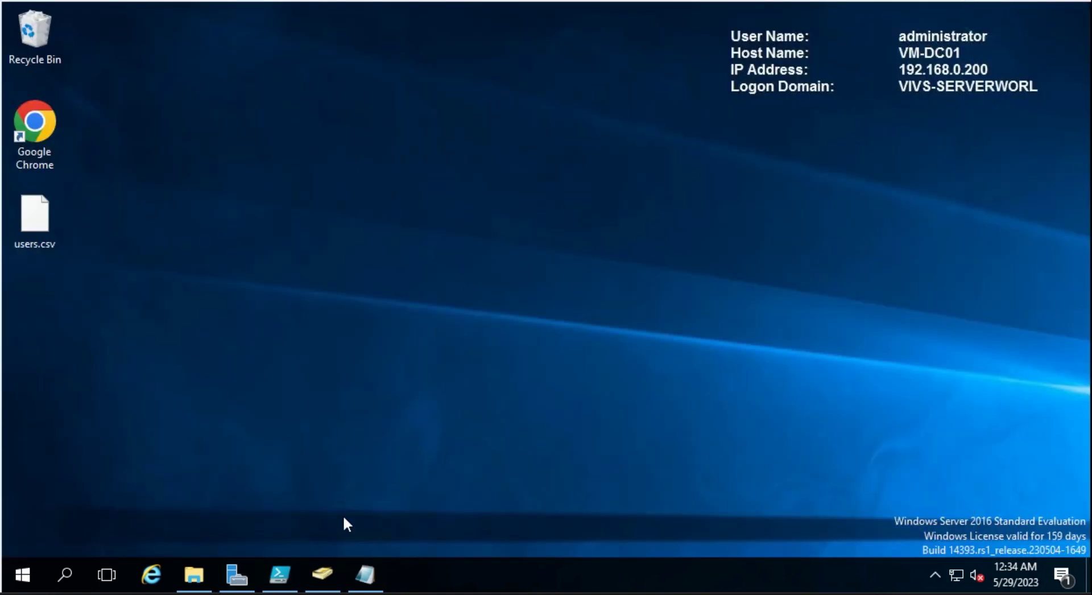
left_click(320, 569)
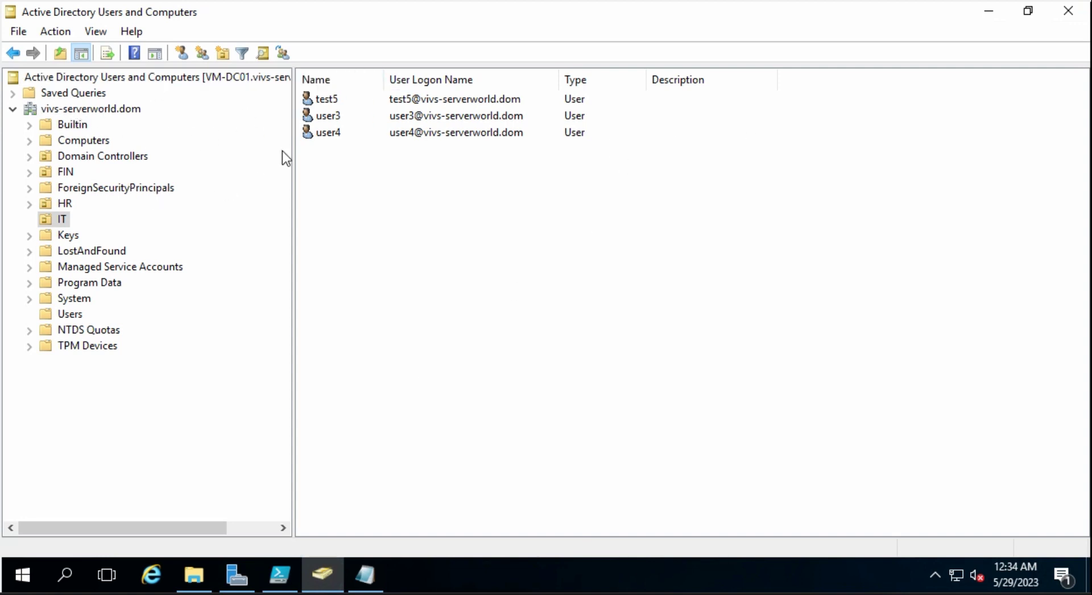
left_click_drag(294, 146, 398, 146)
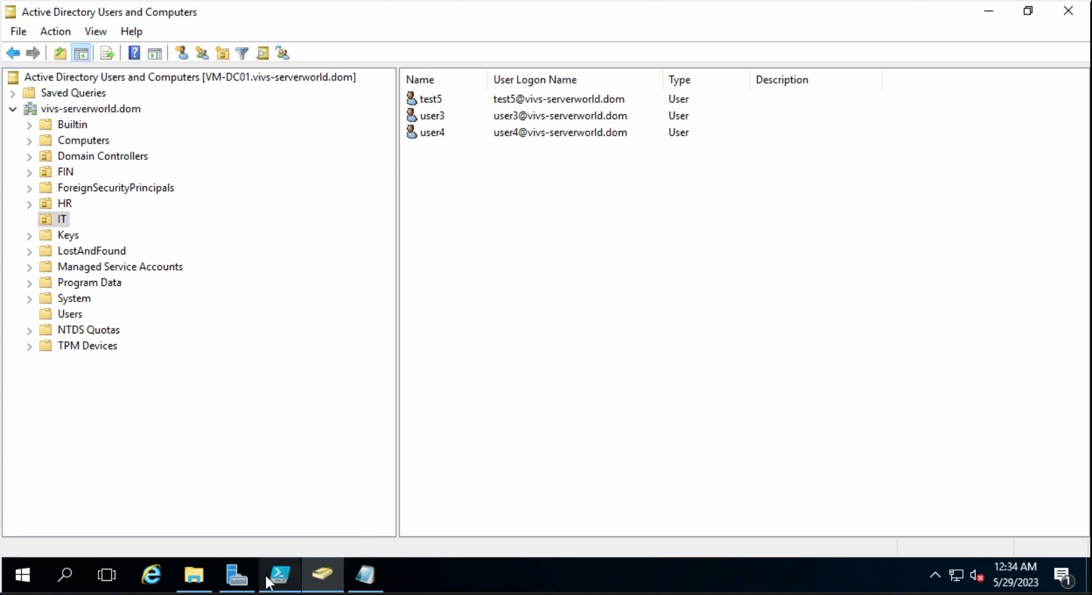
Switch to Windows PowerShell ISE and run only the script line Get-Command "*aduser".
mouse_move(283, 581)
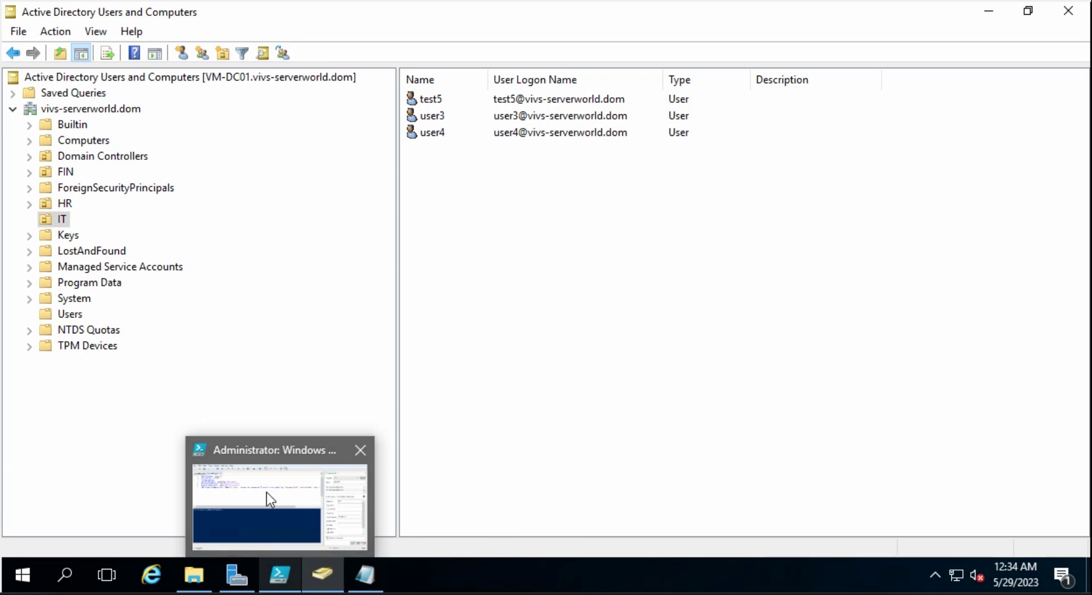
left_click(268, 537)
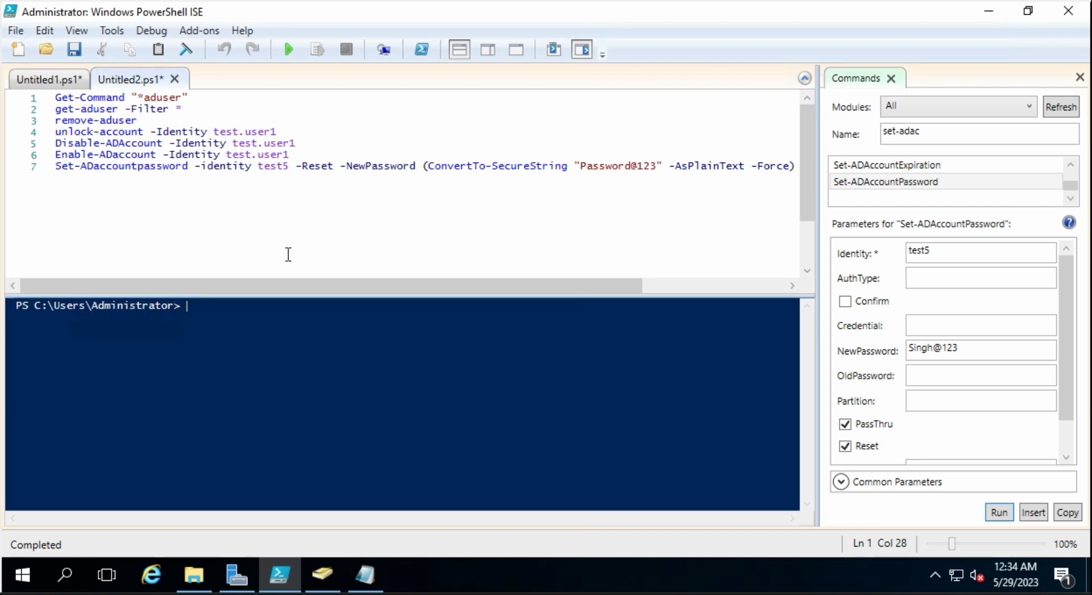
left_click(209, 97)
left_click_drag(144, 96, 182, 97)
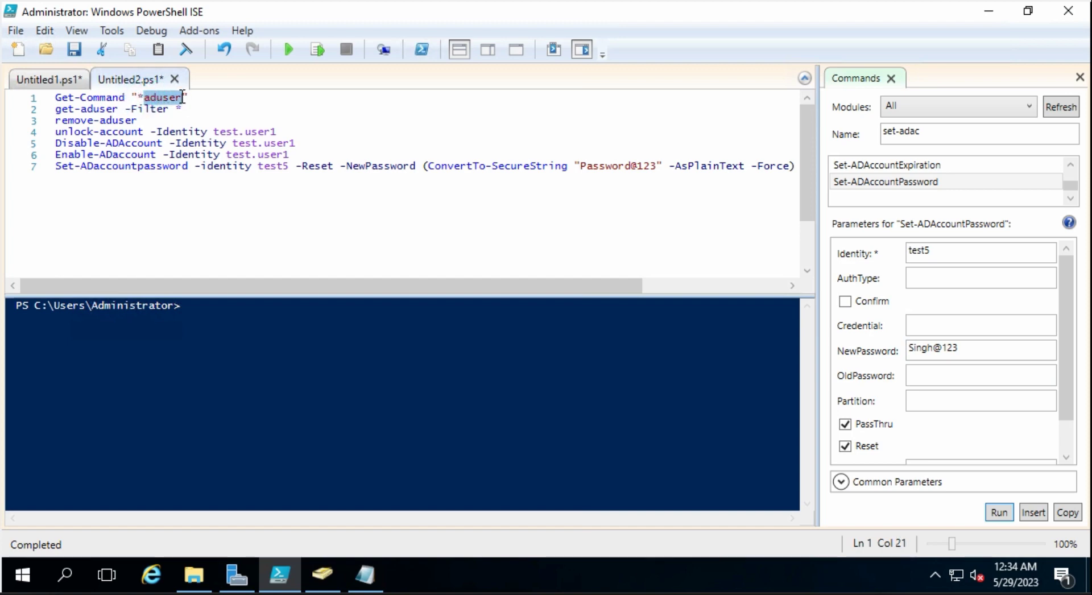
left_click(206, 97)
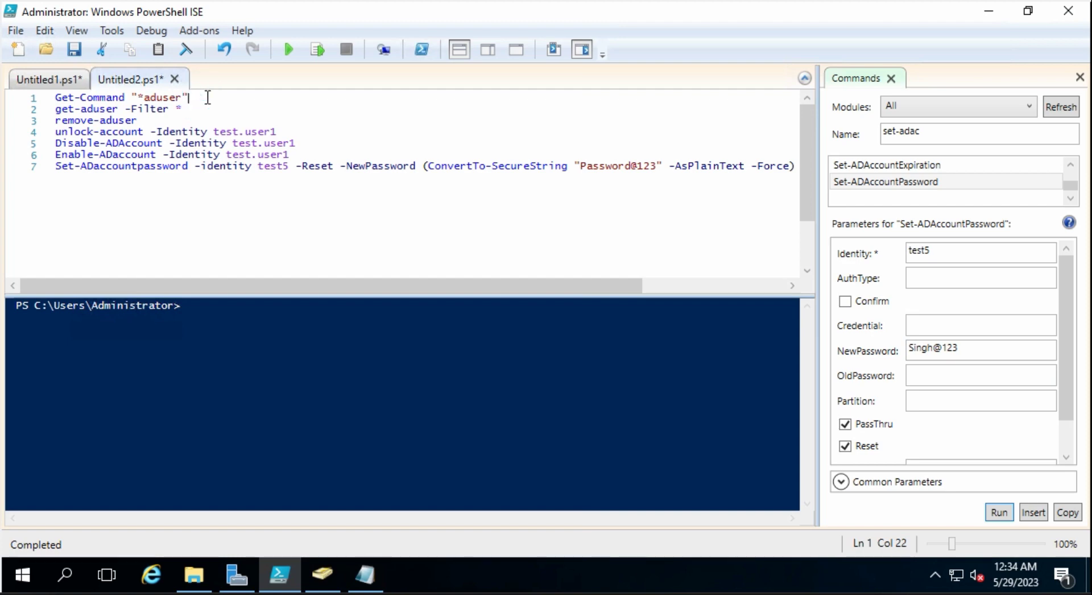
left_click_drag(191, 100, 144, 100)
left_click(181, 97)
left_click(200, 98)
left_click(317, 50)
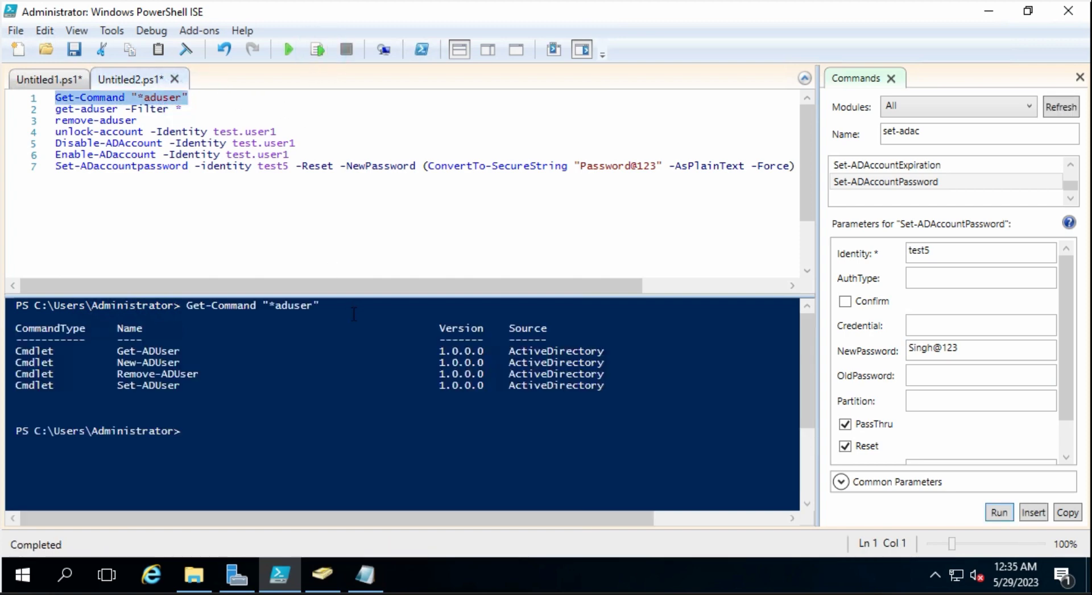
Examine the cmdlet names in the Get-Command output one by one.
left_click(274, 305)
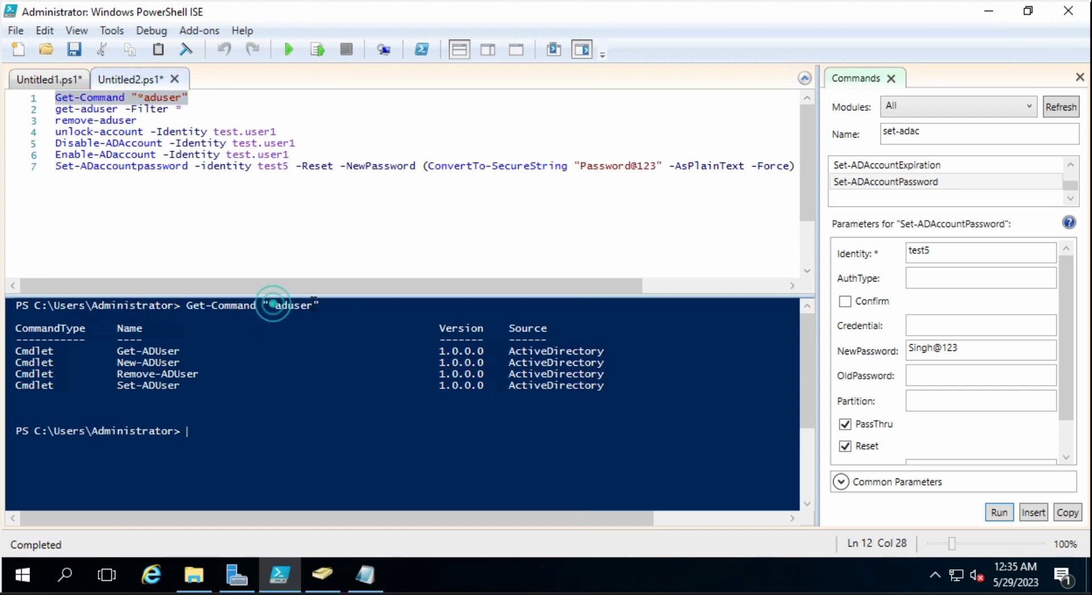
left_click_drag(116, 351, 186, 351)
left_click_drag(116, 362, 199, 362)
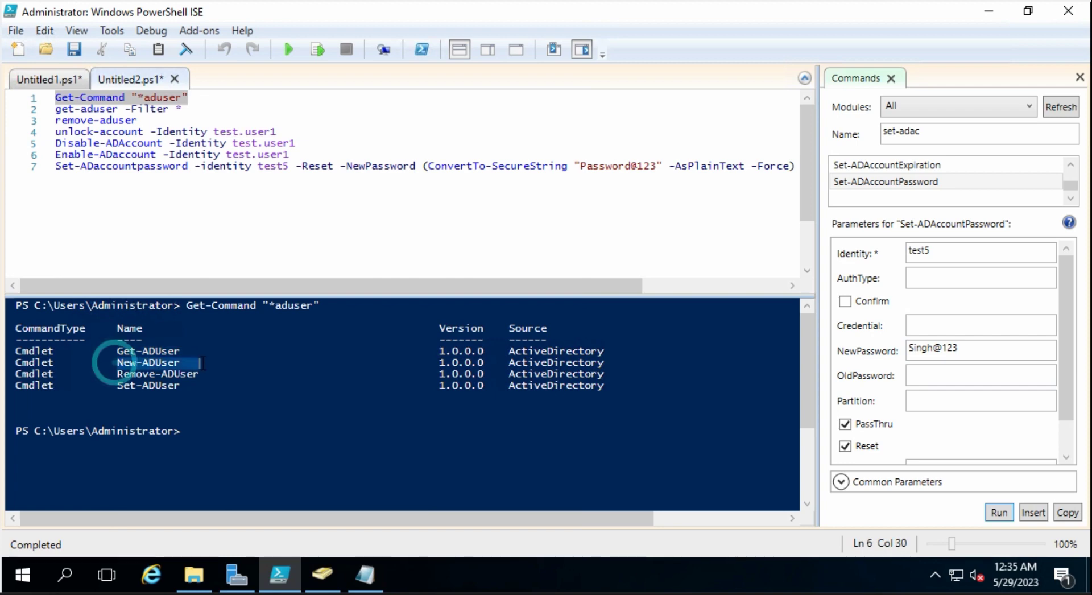
left_click_drag(118, 374, 206, 374)
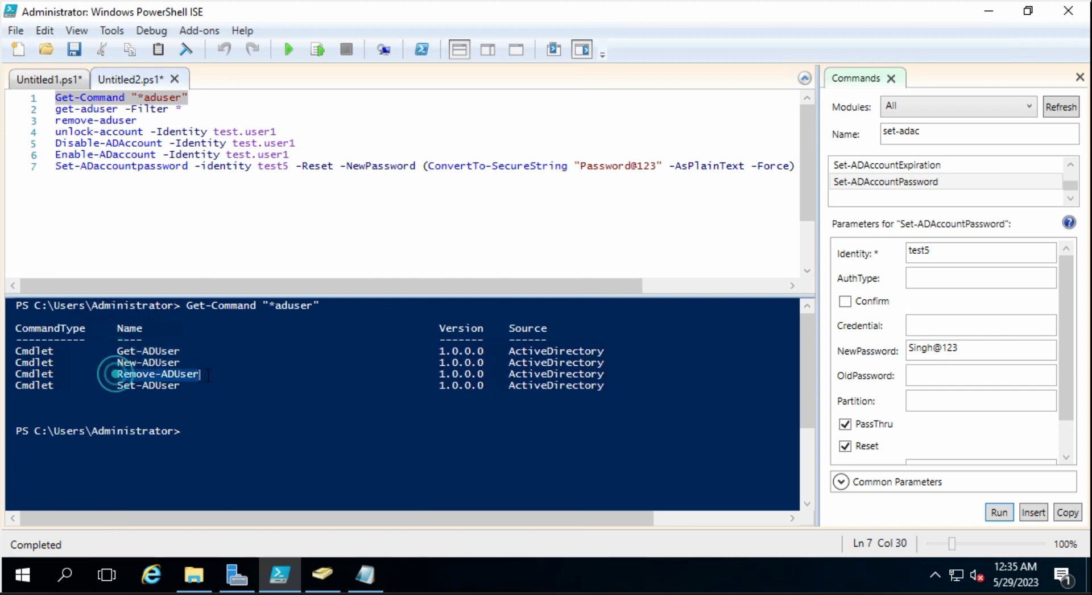
left_click_drag(118, 385, 193, 386)
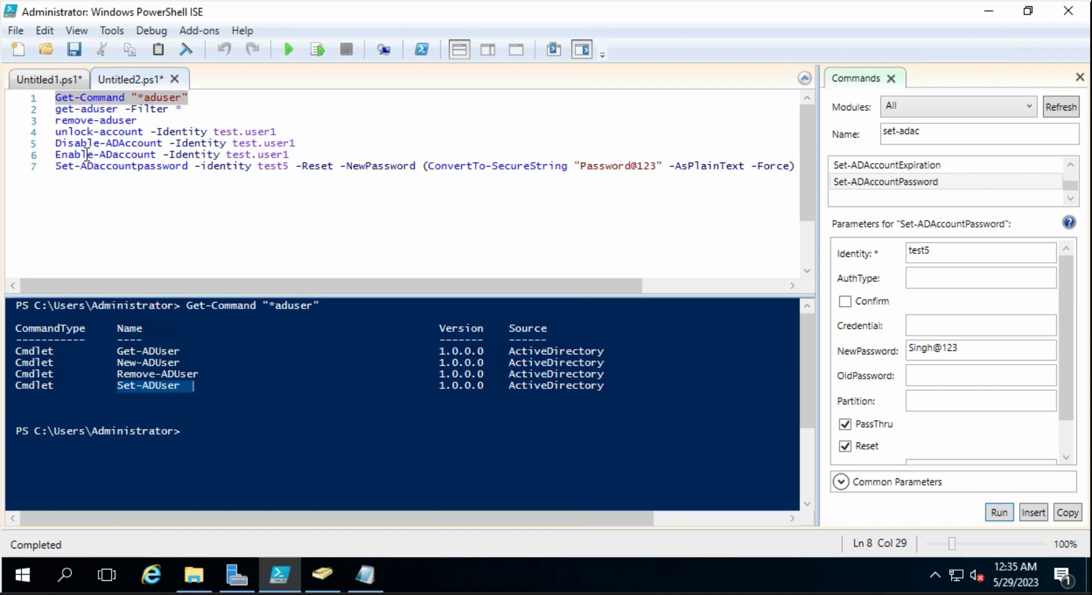
Run only the script line get-aduser -Filter *, enlarge the console area and review the output from its beginning.
left_click(183, 109)
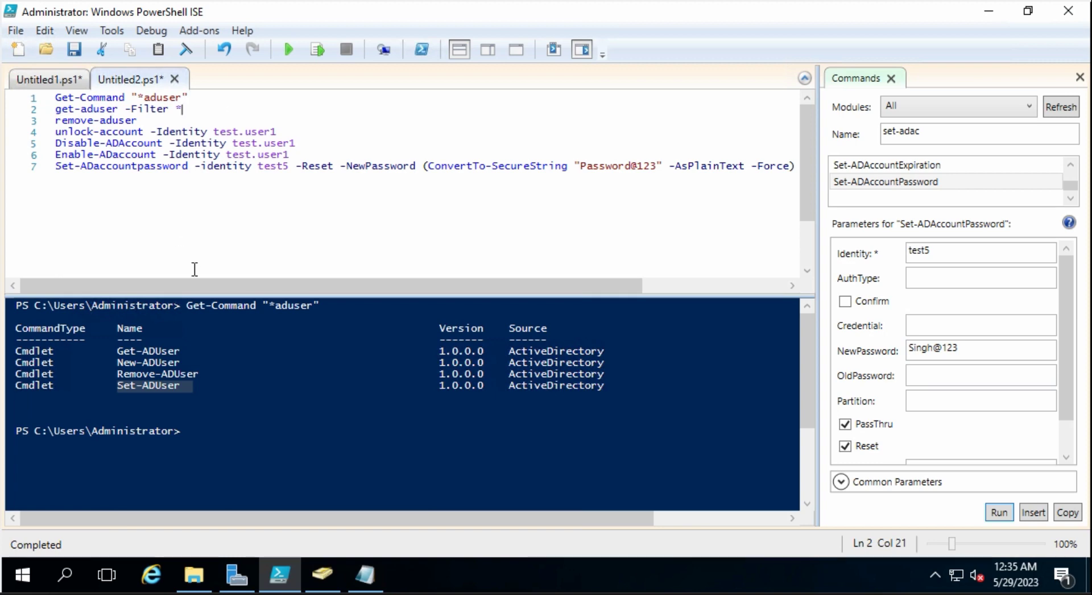
left_click(317, 51)
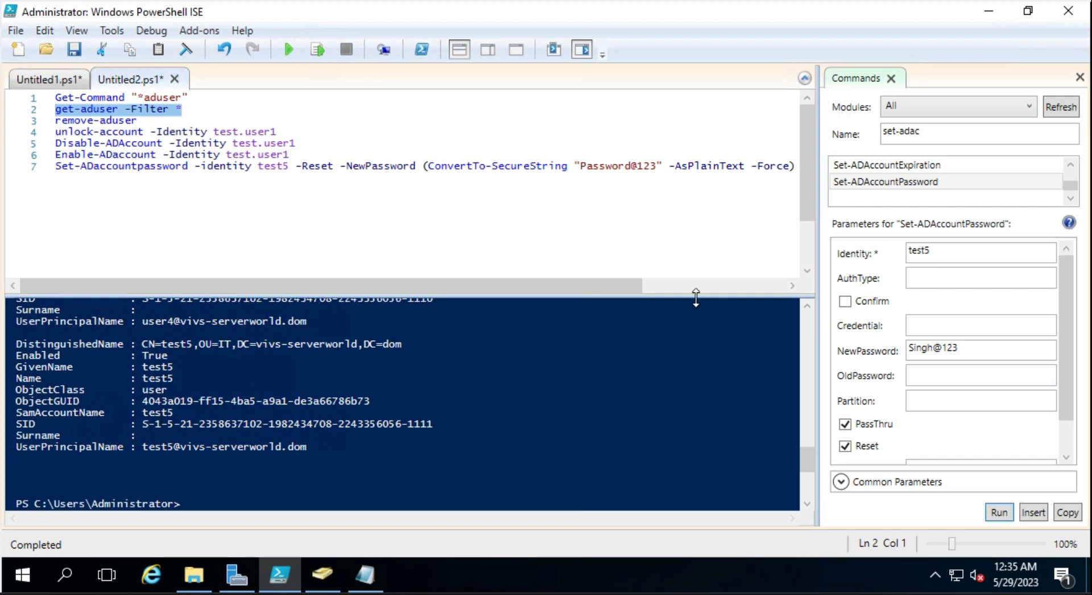
left_click_drag(695, 297, 692, 214)
scroll(451, 304, "up", 20)
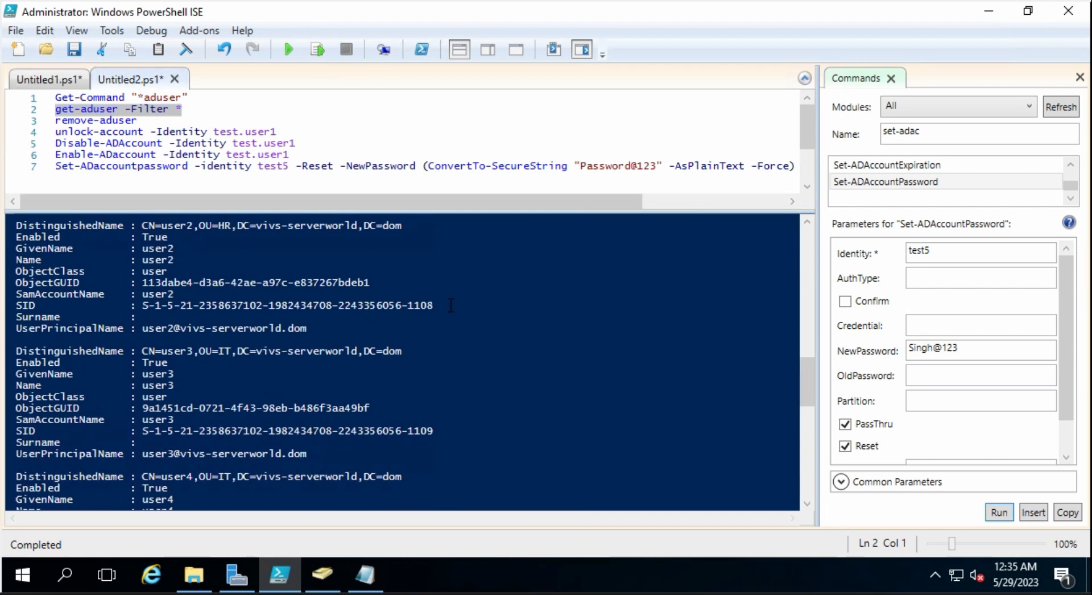
scroll(451, 315, "up", 6)
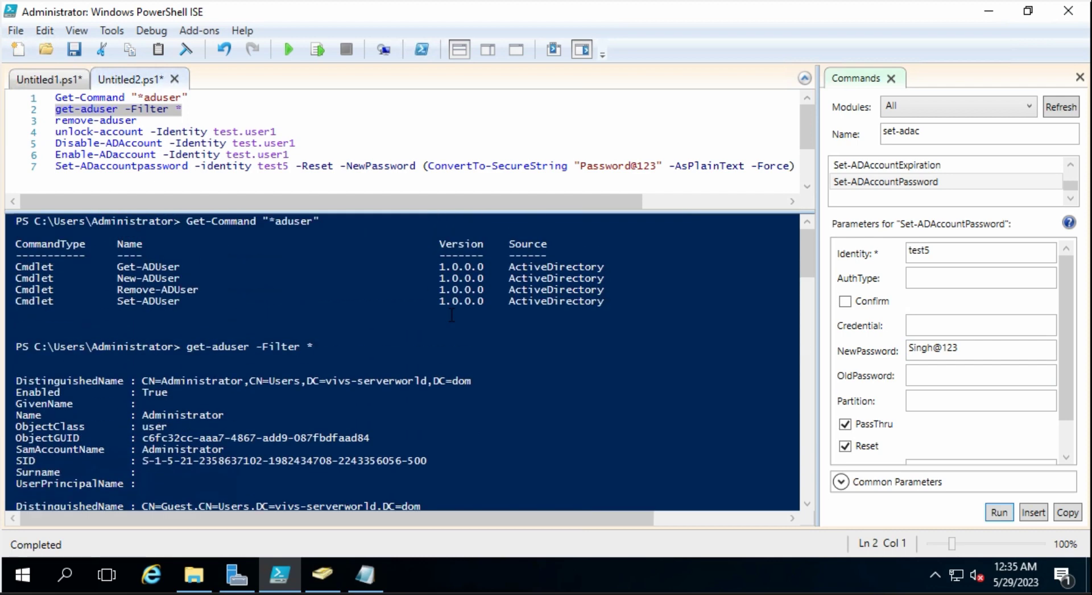
left_click(177, 110)
double_click(178, 110)
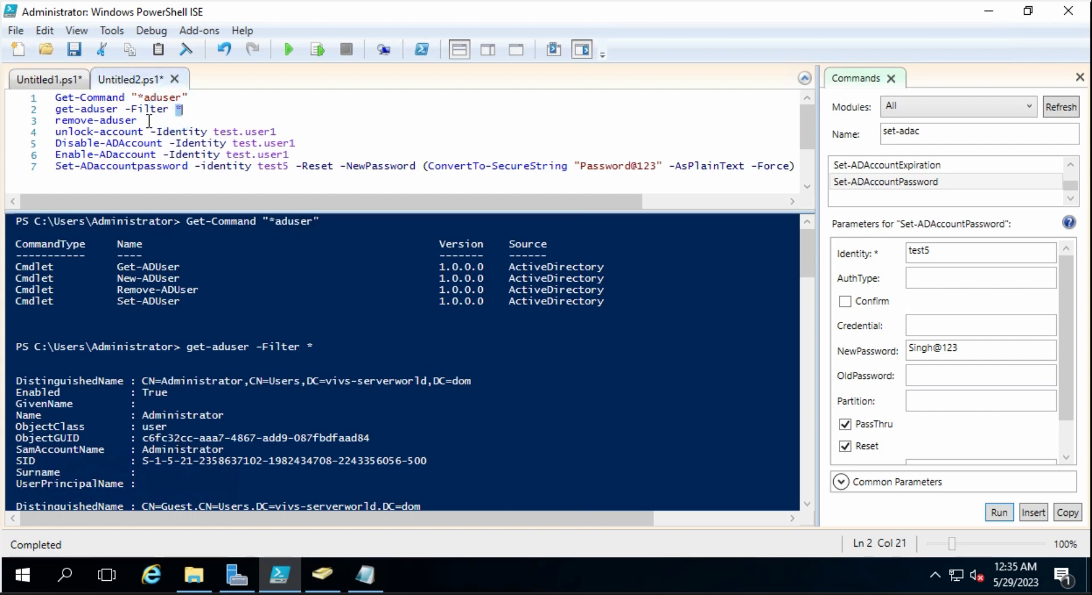
Search the available commands for "remove-adu" and show the parameters of Remove-ADUser.
left_click(131, 120)
left_click(138, 120)
triple_click(939, 133)
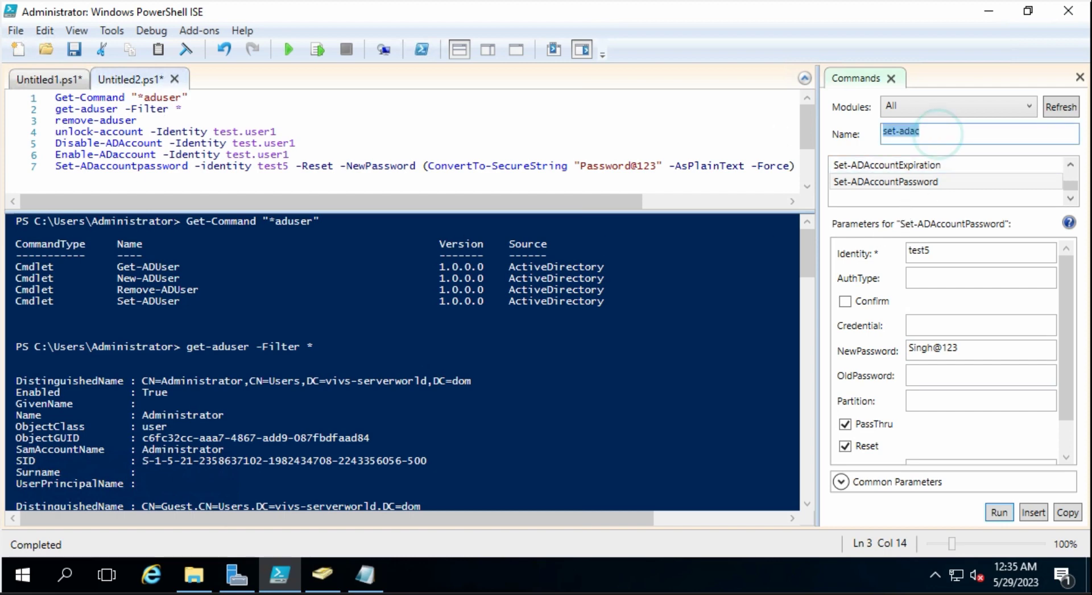
type("re")
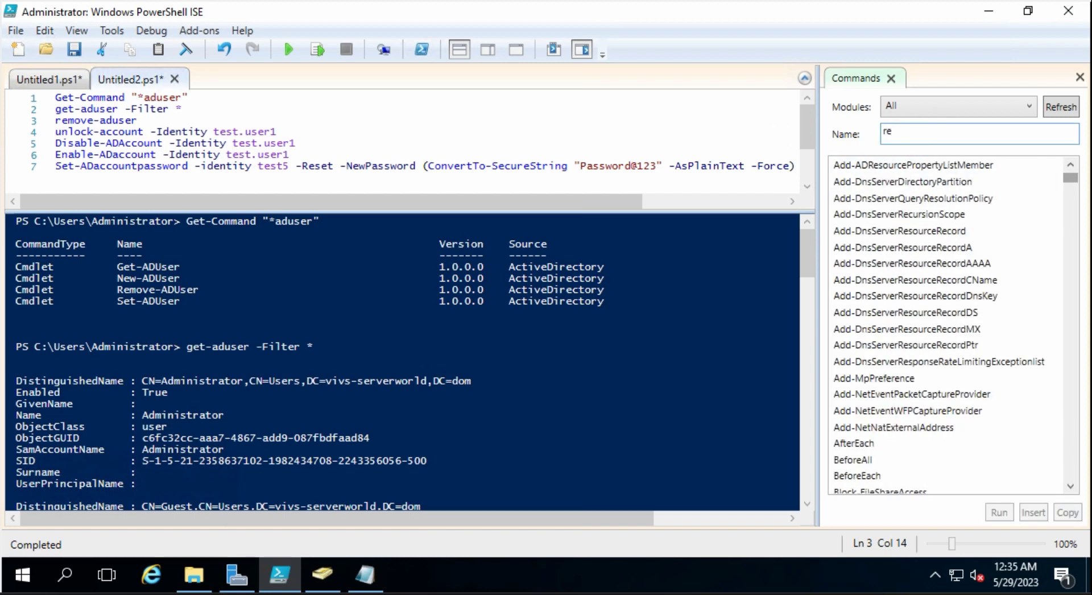
type("move")
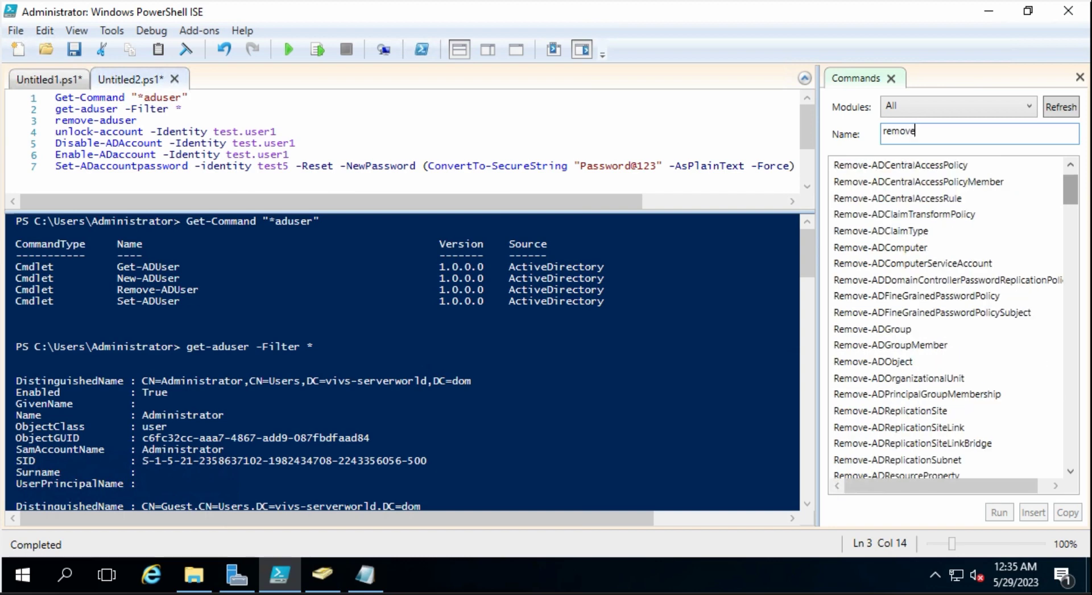
type("-ad")
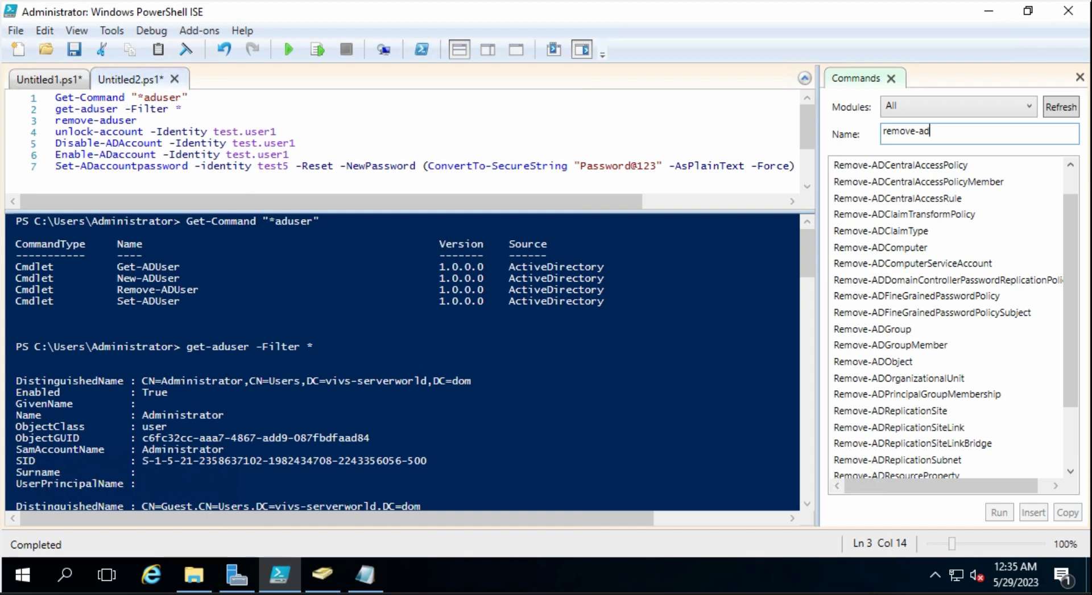
type("u")
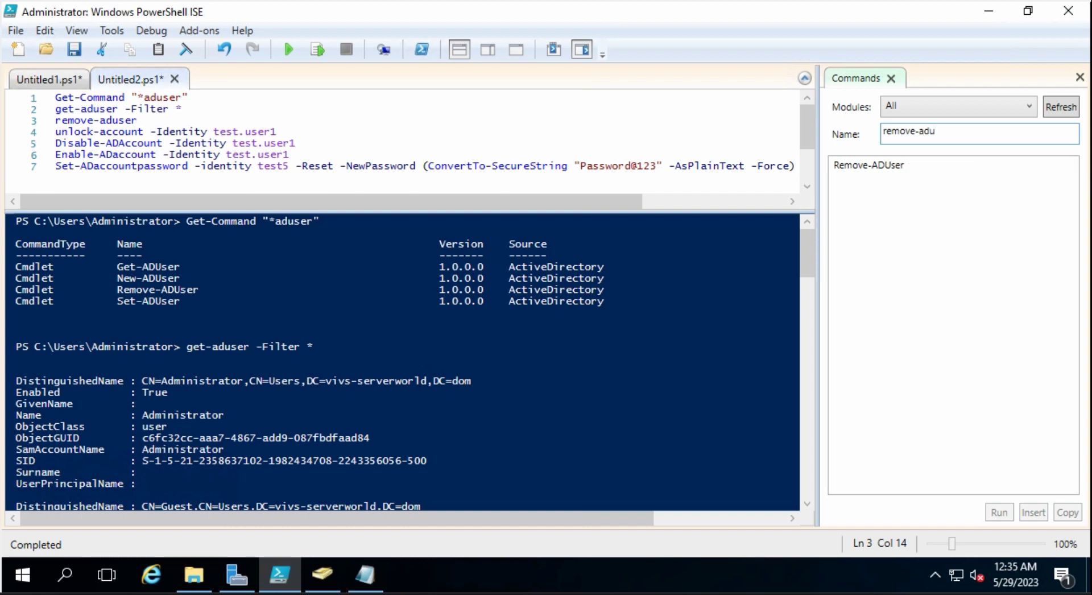
left_click(884, 165)
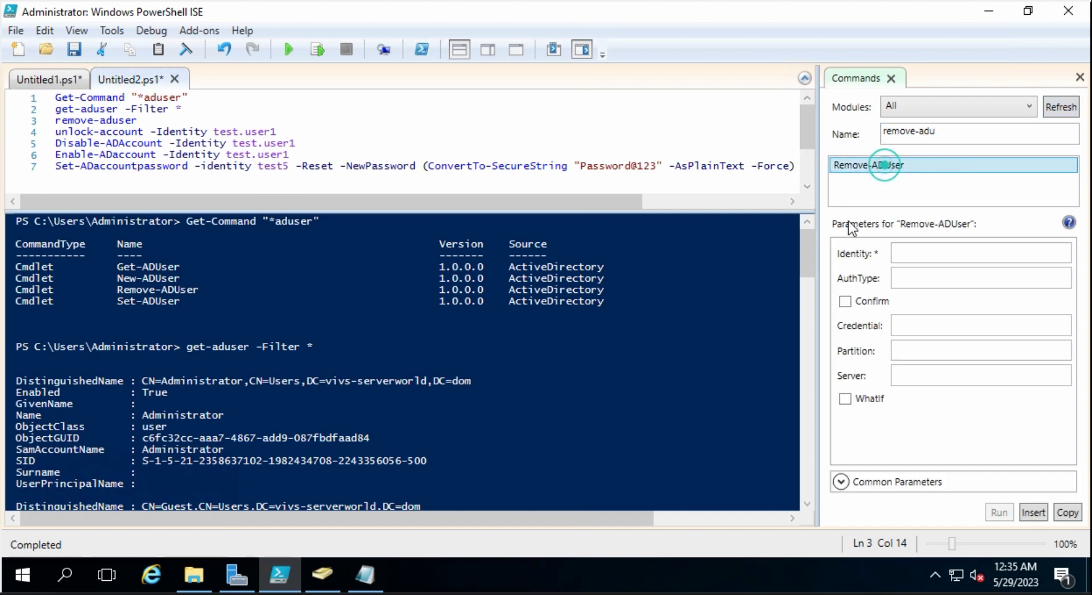
Check the IT accounts in Active Directory Users and Computers, and set the Remove-ADUser Identity to user3 in PowerShell ISE.
left_click(898, 252)
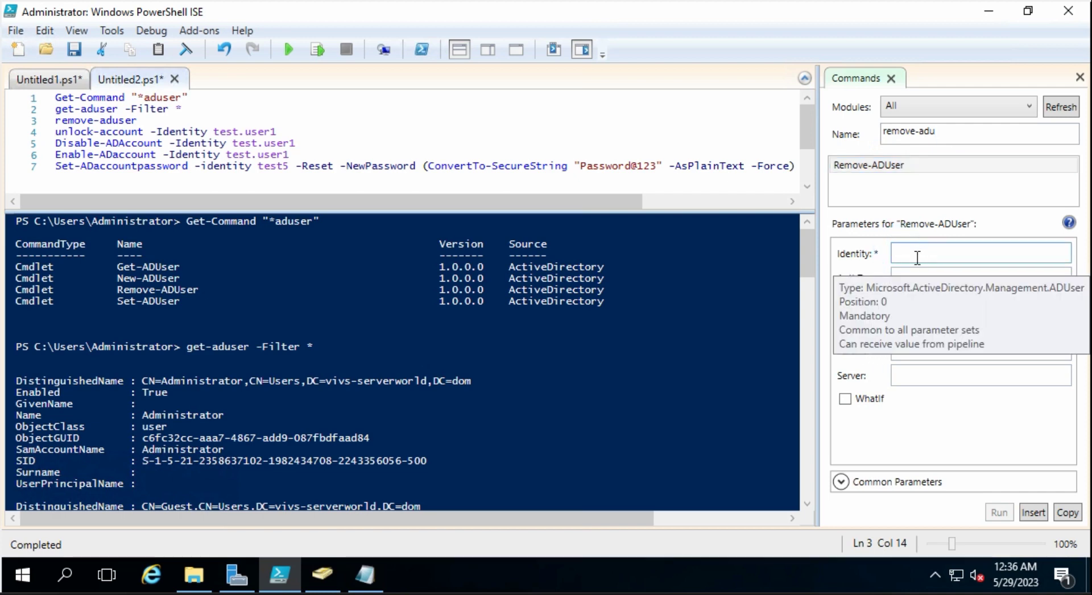
left_click(322, 574)
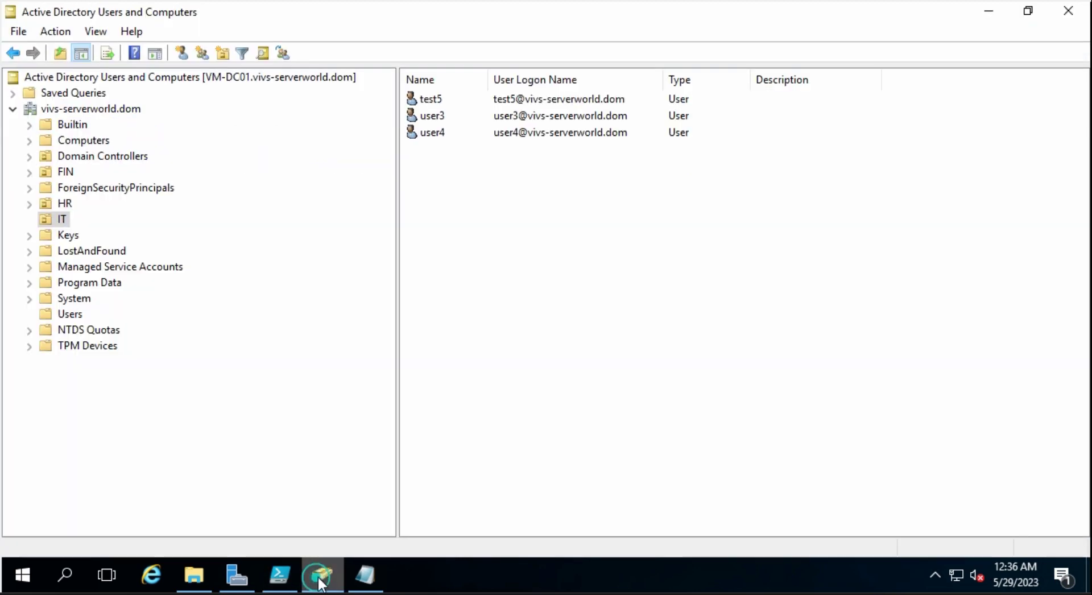
left_click(441, 116)
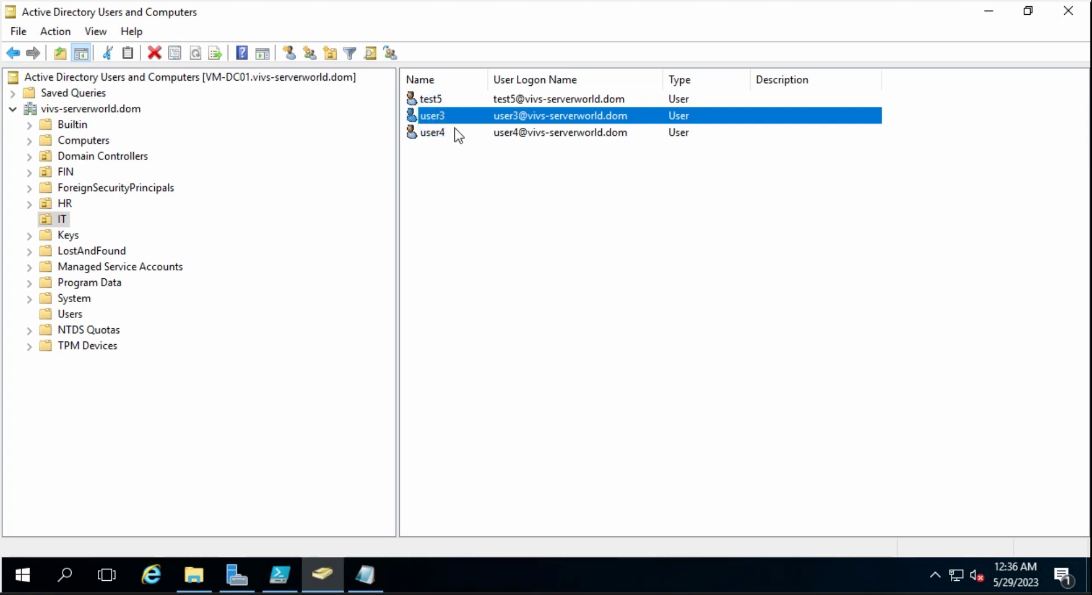
left_click(987, 11)
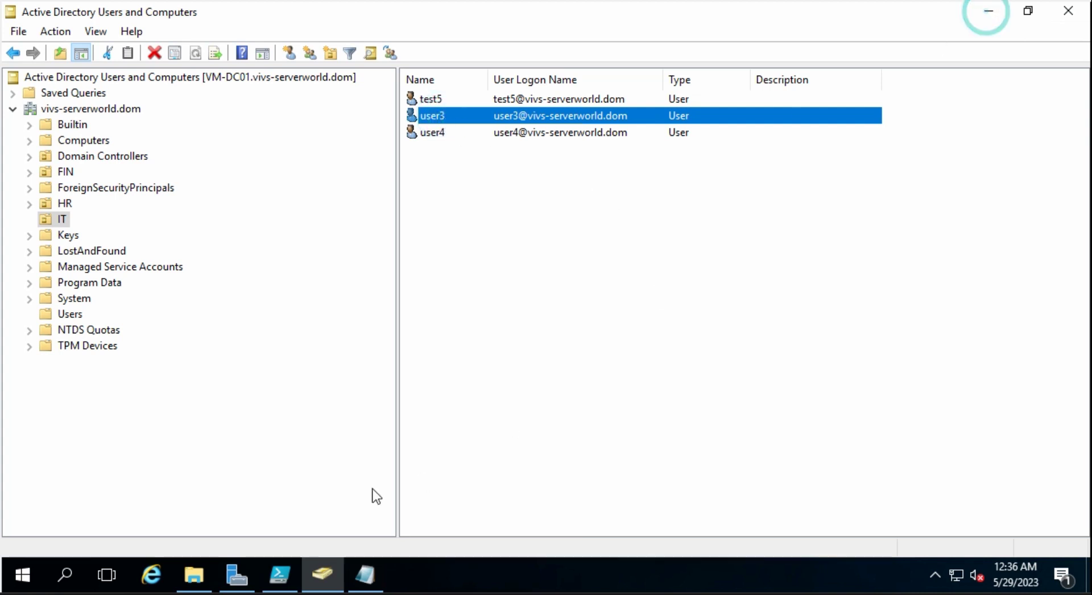
left_click(279, 574)
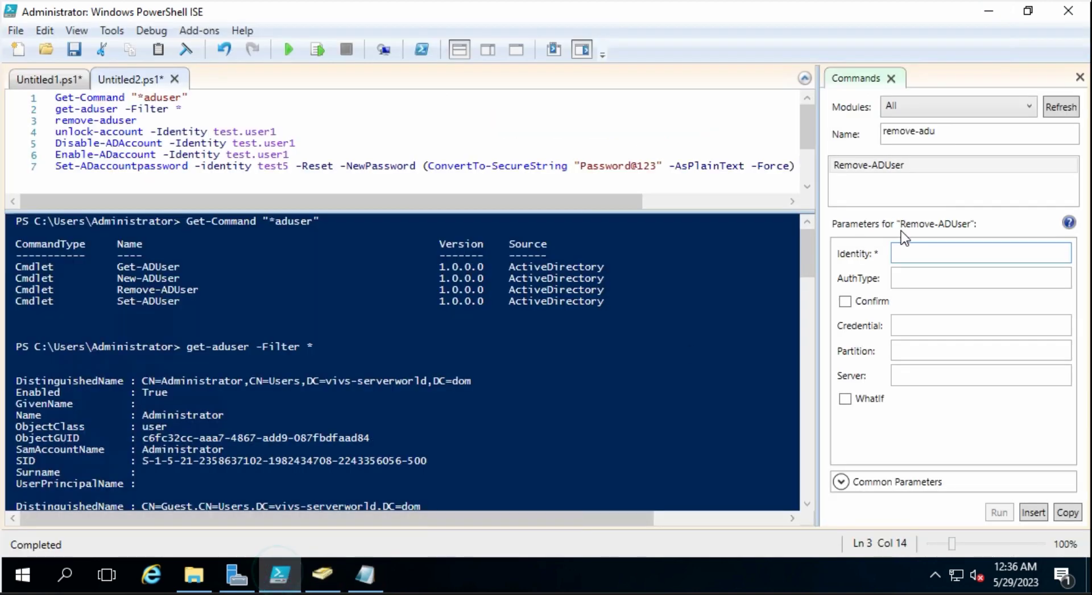
left_click(910, 253)
type("user")
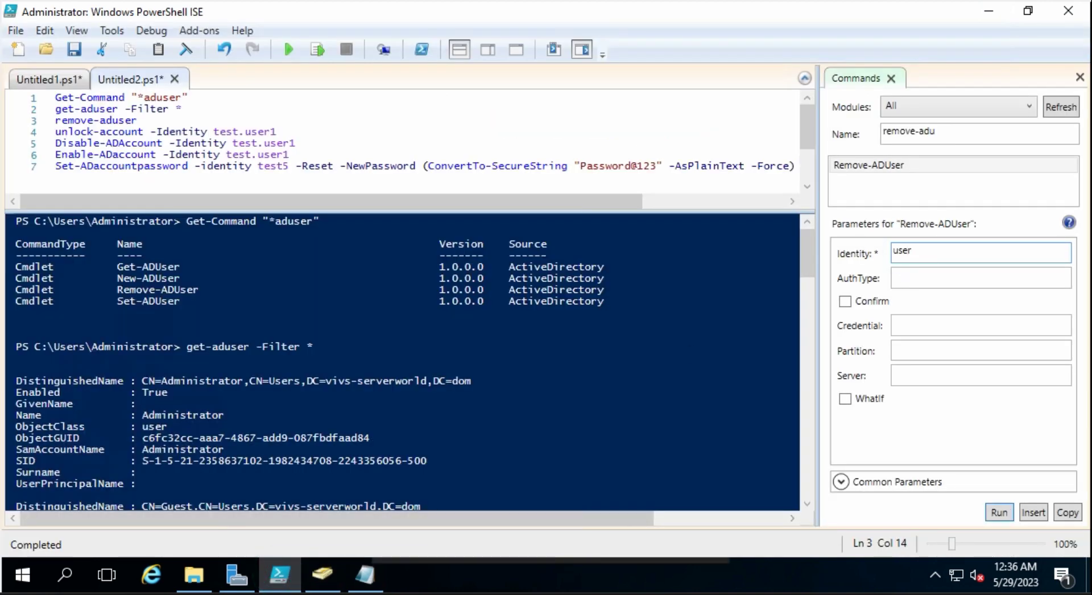
type("3")
Insert the command Remove-ADUser -Identity user3 at the console prompt and review its syntax without running it.
left_click_drag(808, 254, 807, 436)
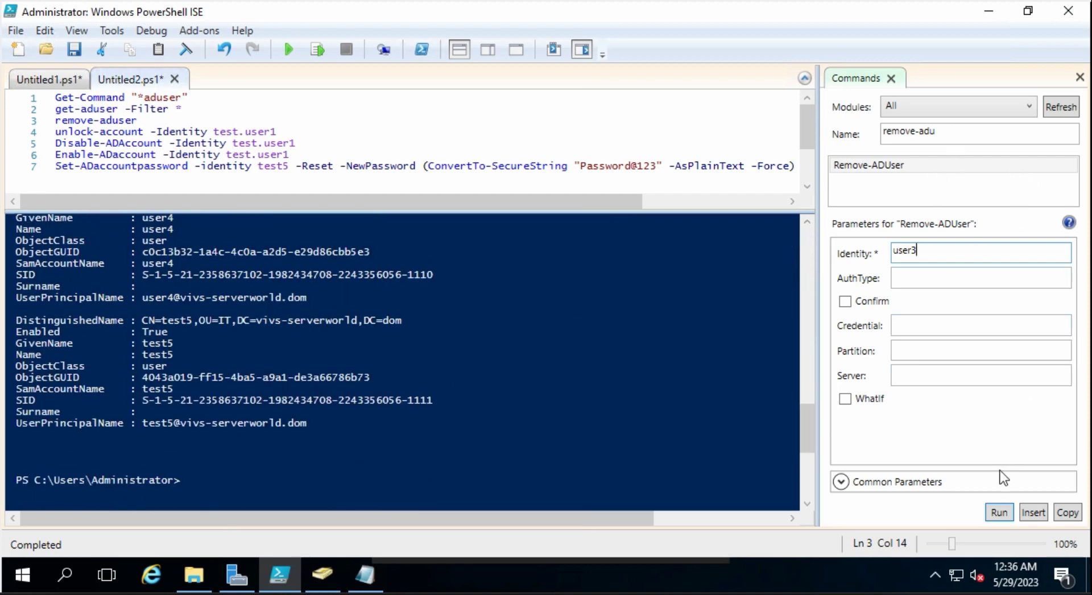
left_click(1034, 512)
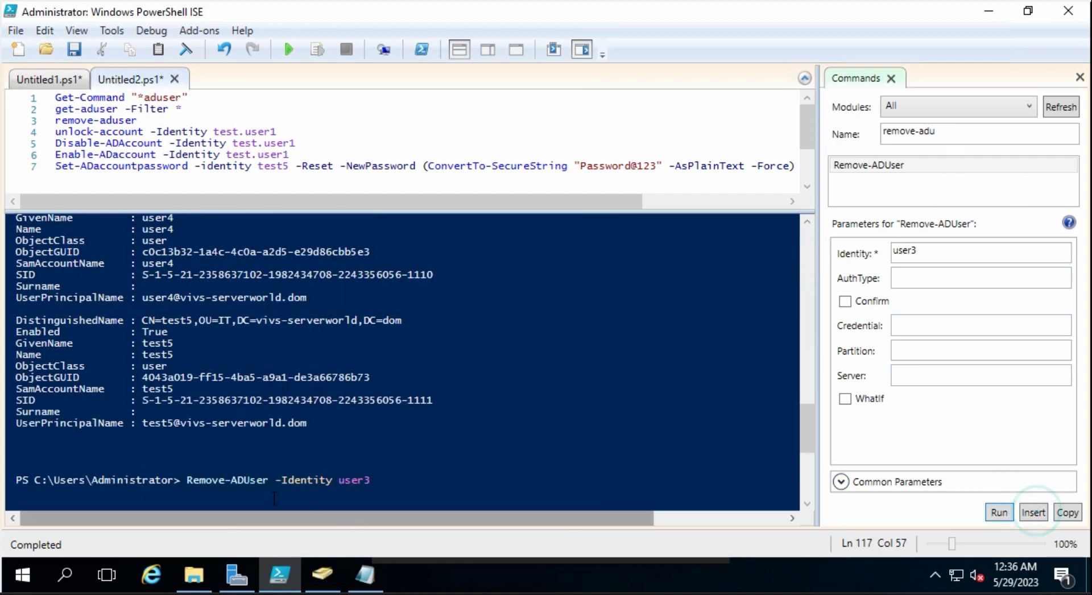
left_click(188, 481)
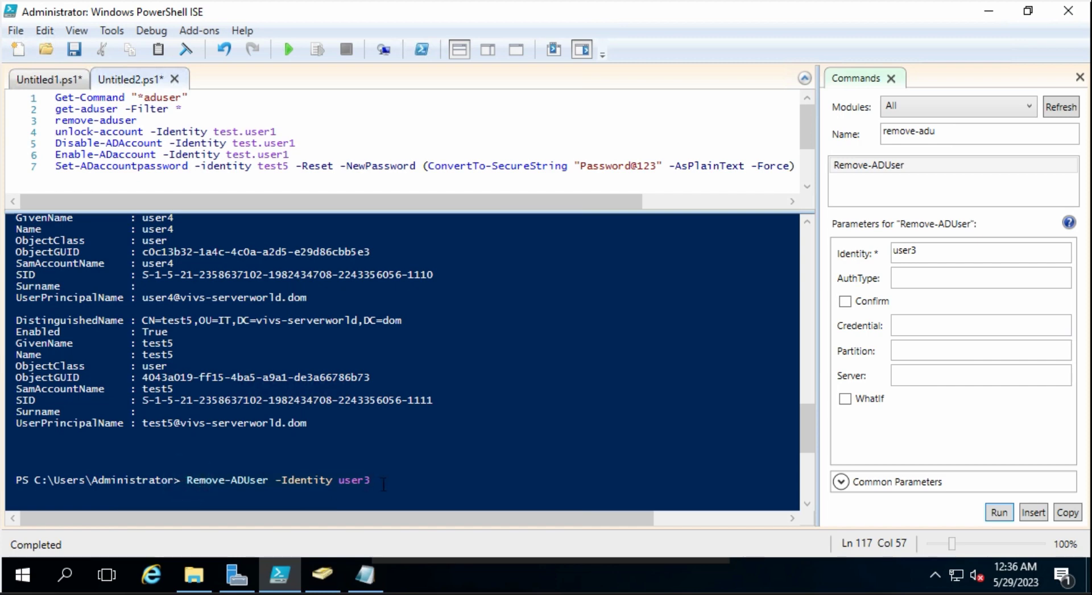
left_click(280, 483)
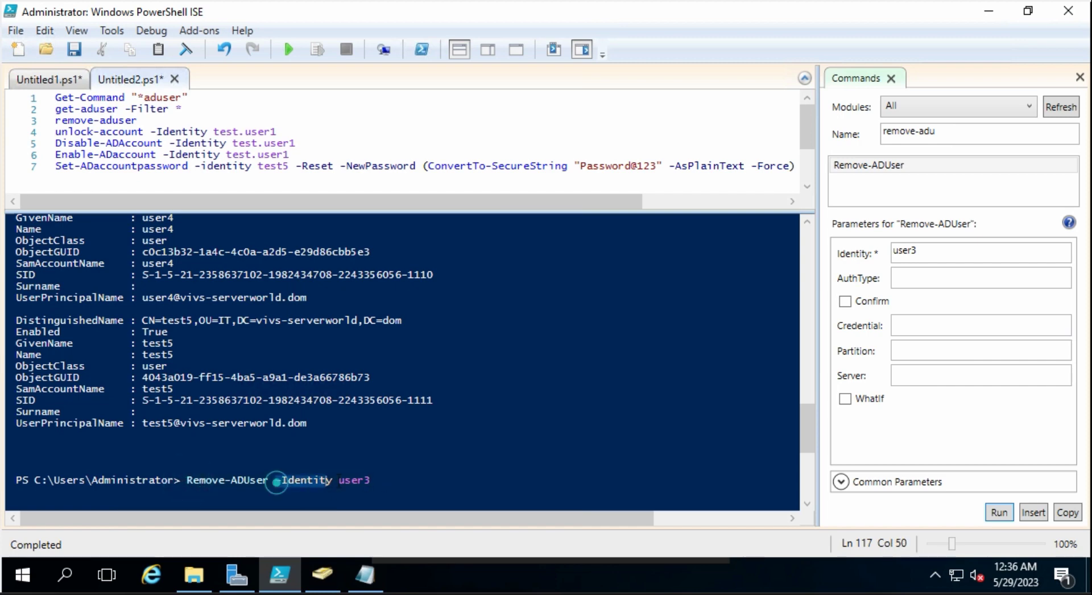
left_click(382, 482)
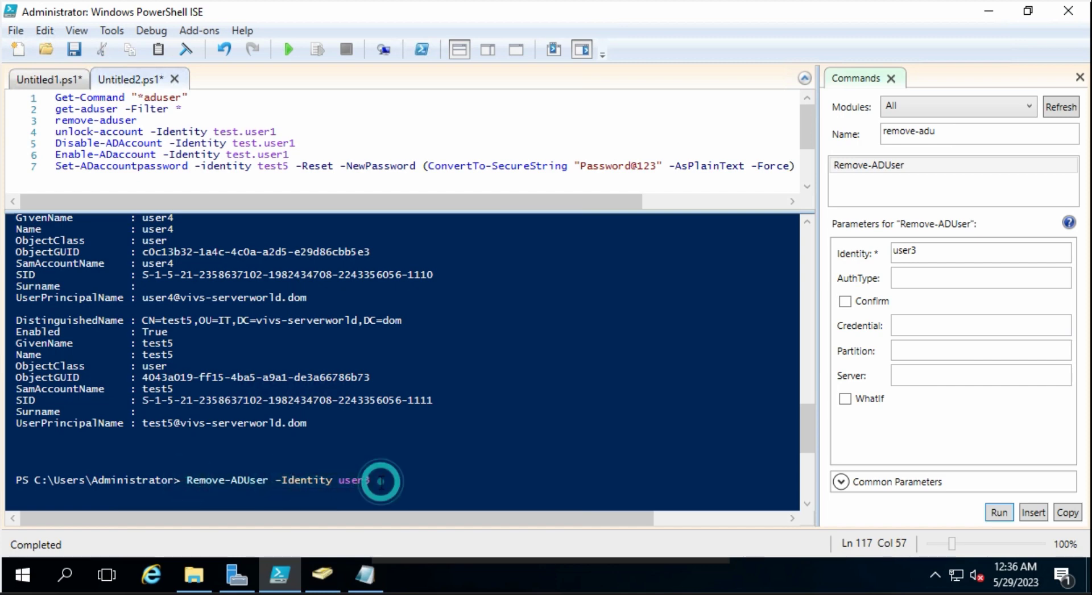
Complete the remove-aduser script line with -Identity user3, copied from the command at the console prompt.
left_click(143, 120)
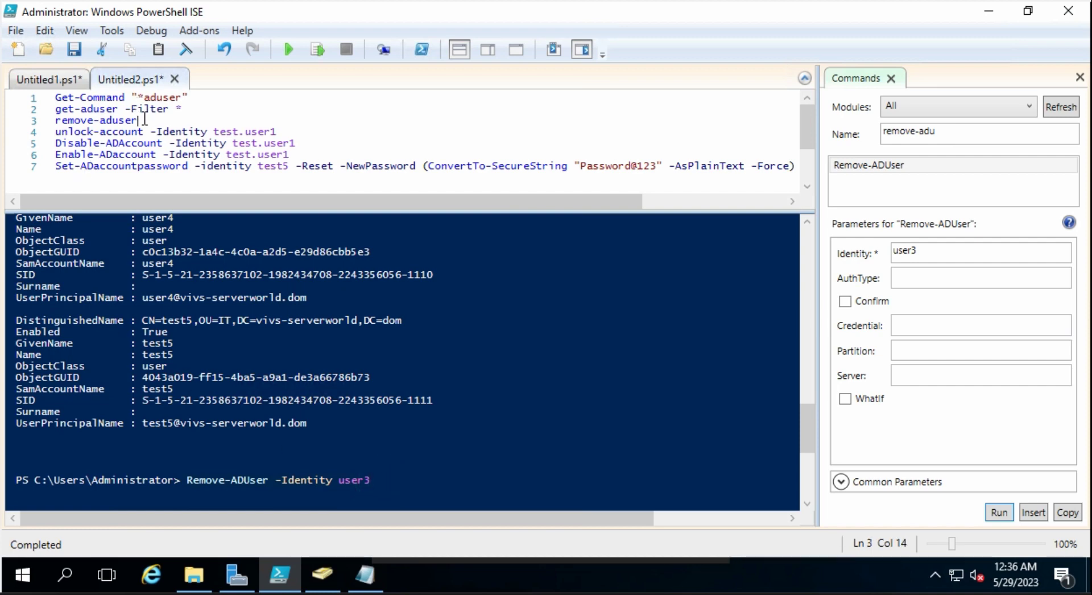
left_click_drag(55, 121, 143, 122)
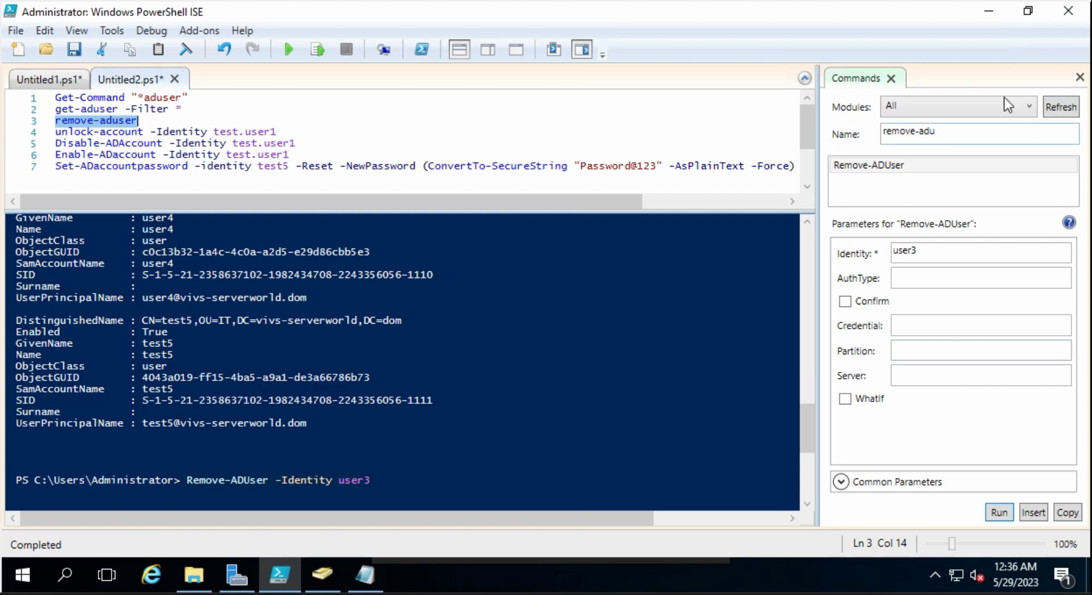
left_click(917, 256)
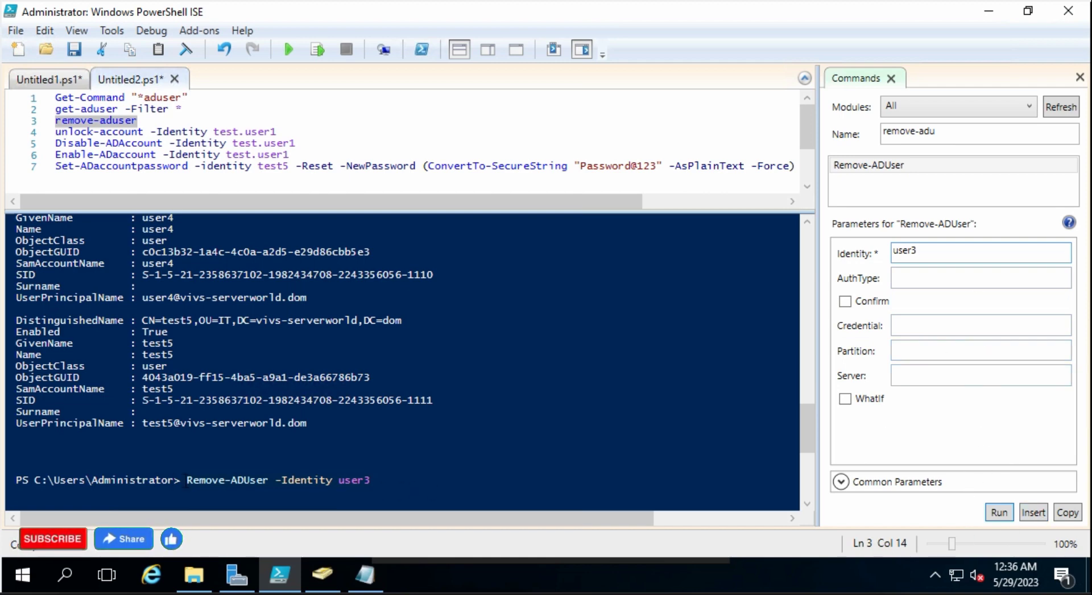
left_click(388, 490)
left_click_drag(373, 483, 186, 480)
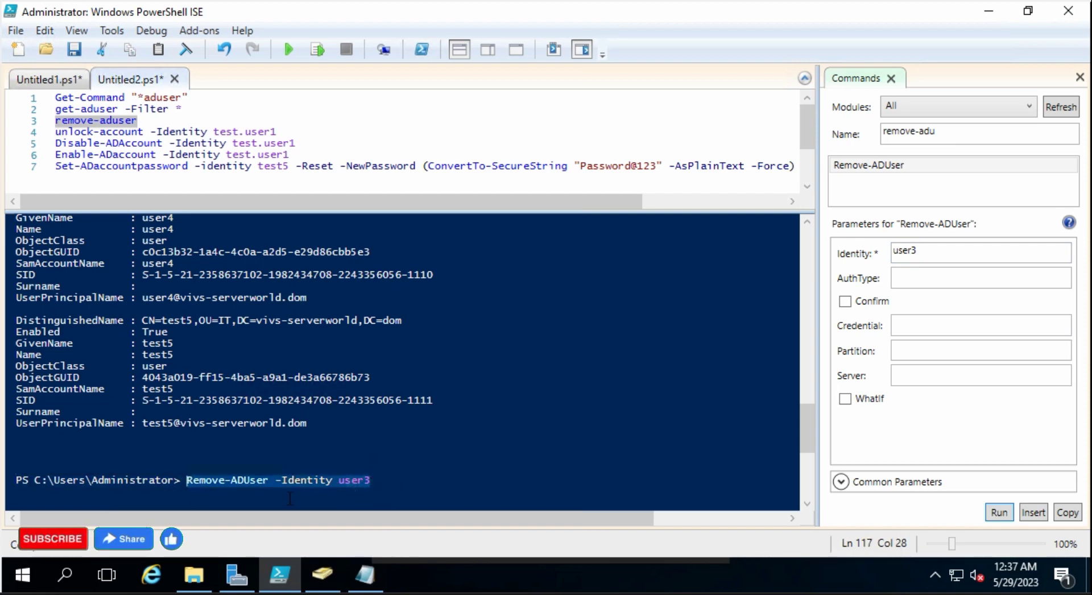
left_click(364, 483)
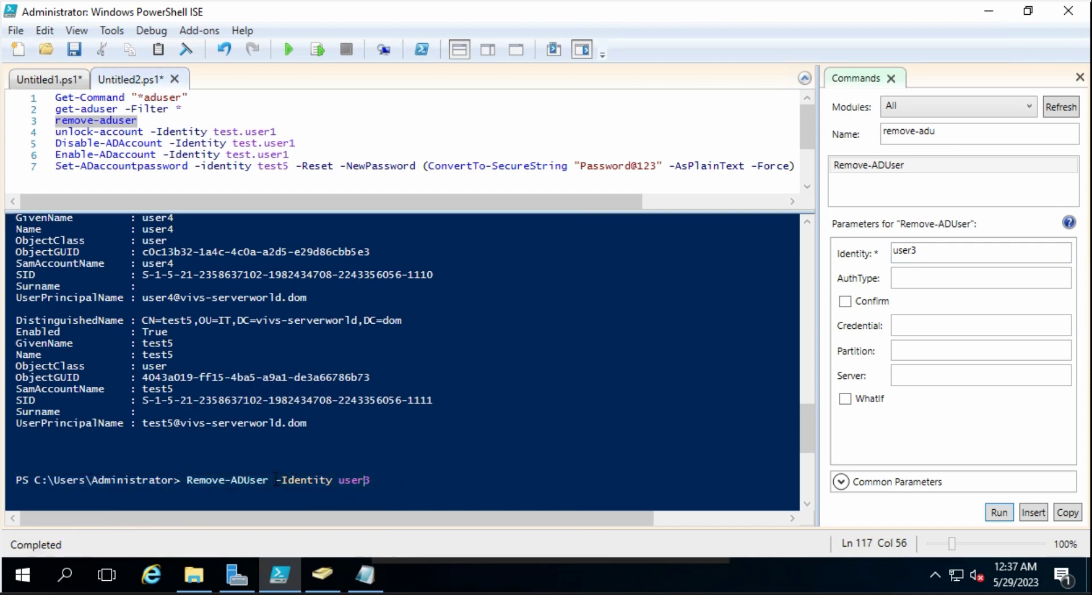
left_click_drag(278, 480, 373, 486)
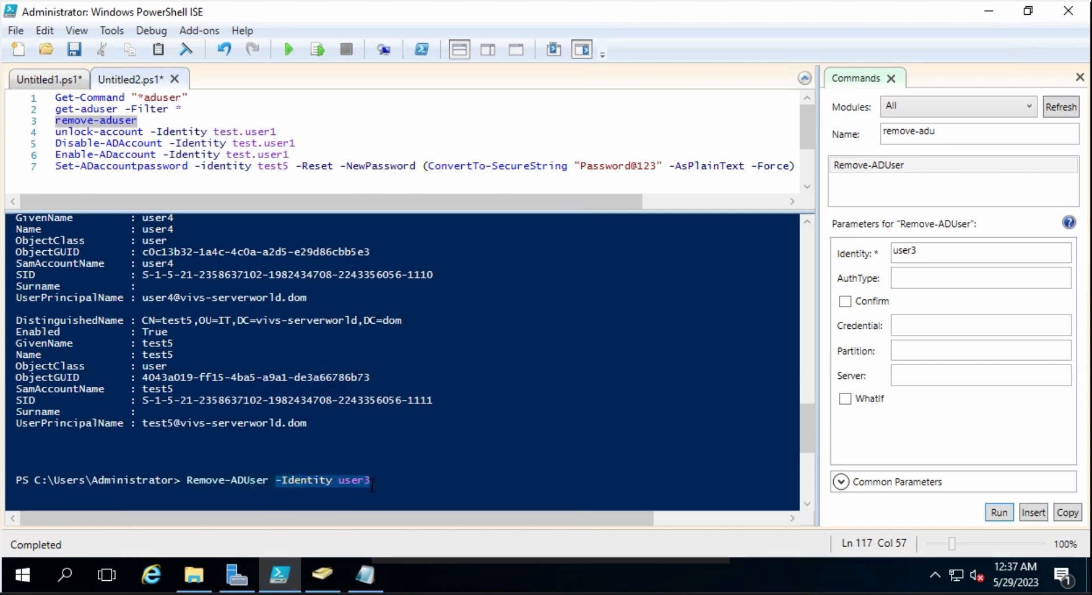
right_click(356, 476)
left_click(399, 409)
left_click(159, 116)
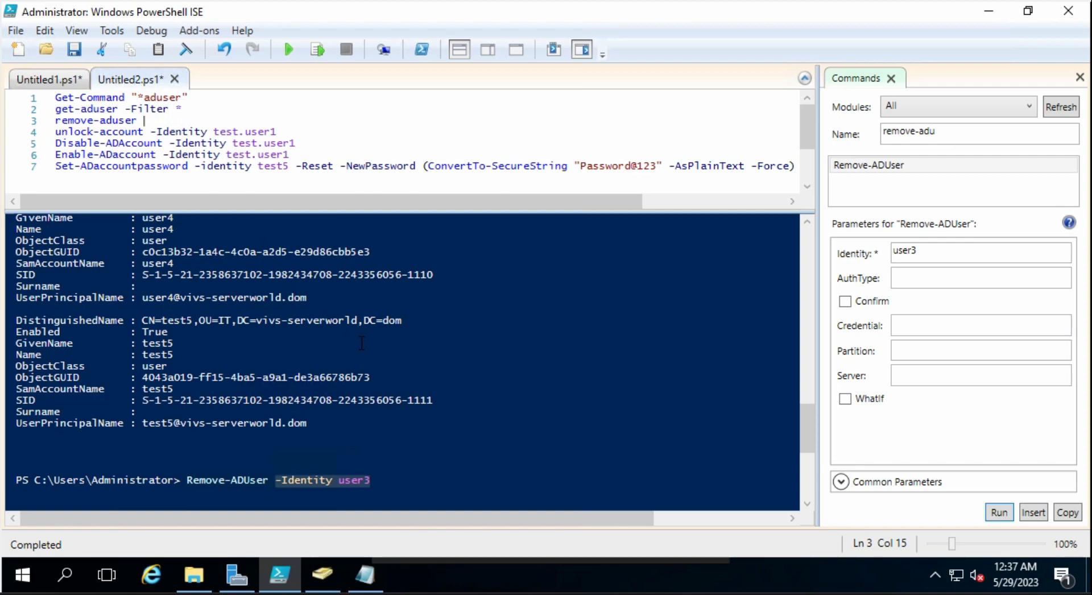
key("ctrl+v")
Run Remove-ADUser -Identity user3 in the console and confirm the removal.
left_click(391, 480)
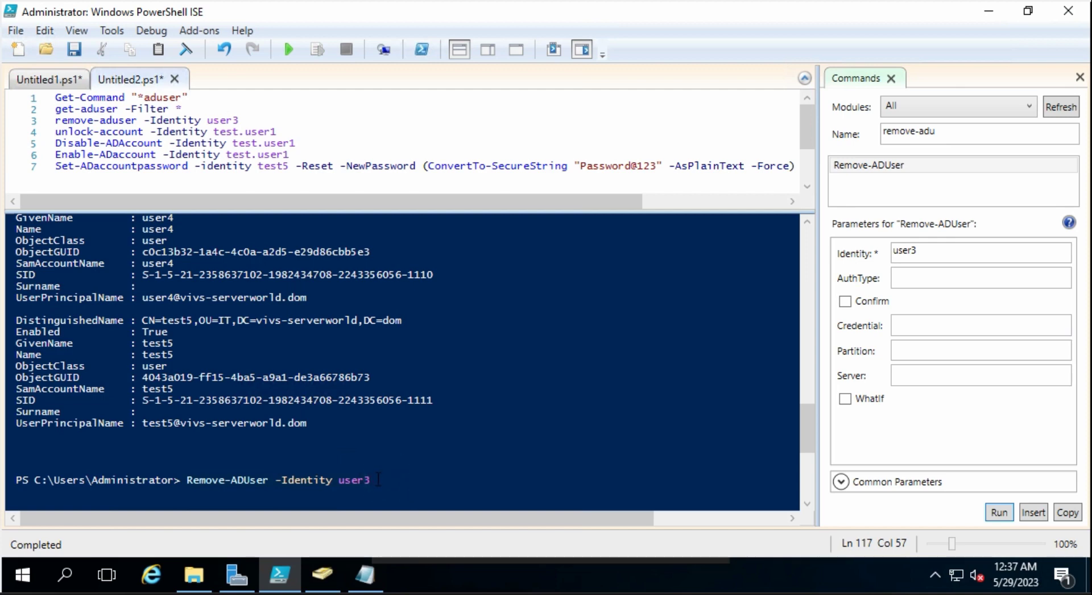
key("Return")
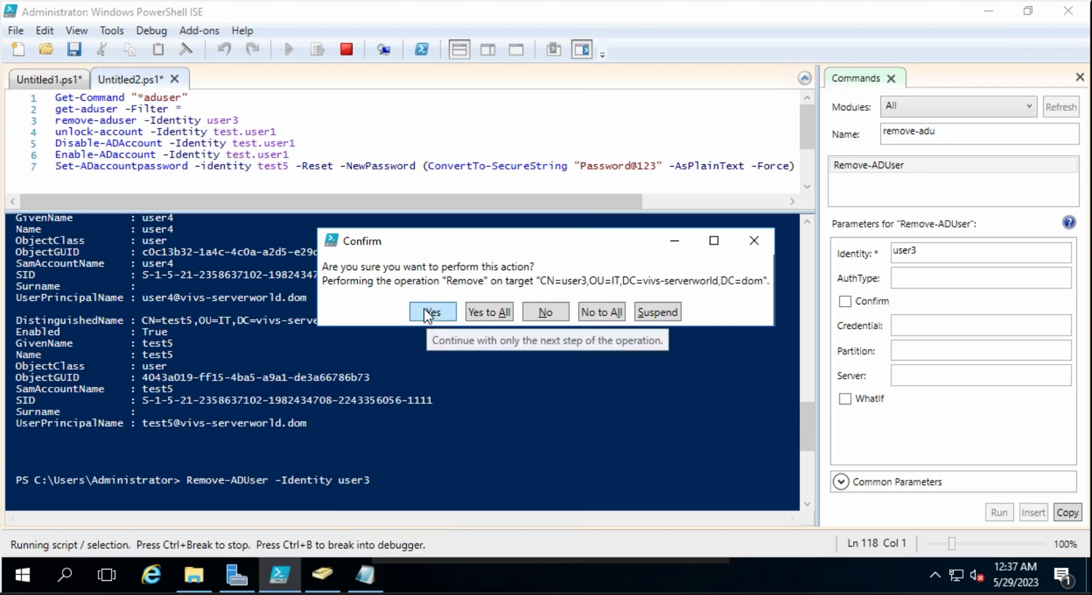
left_click(477, 312)
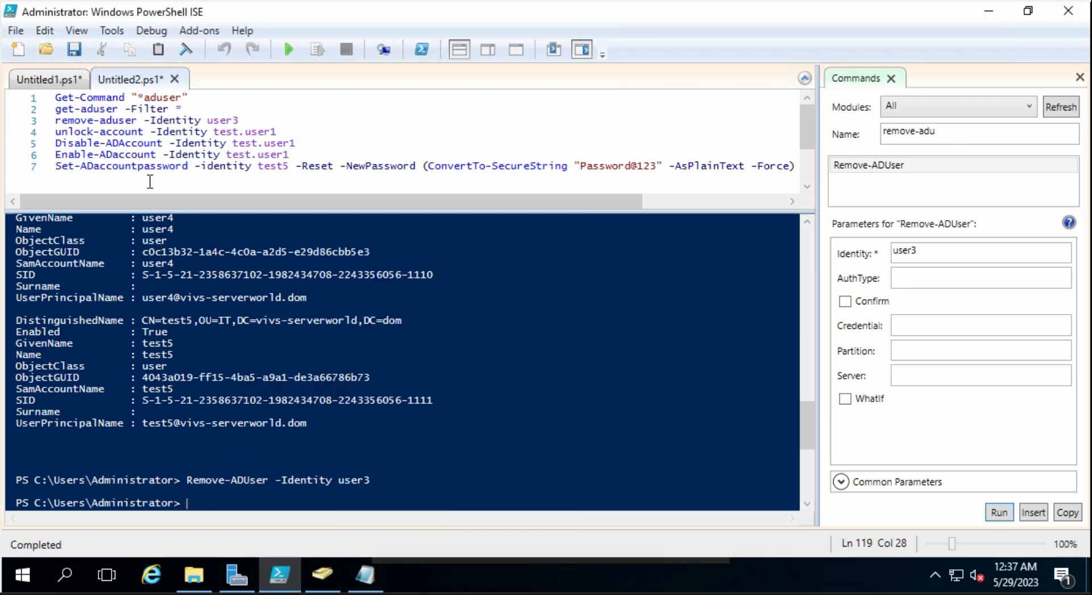
Switch to Active Directory Users and Computers, refresh the IT user list to check the removal, and close the leftover user3 properties.
left_click(248, 111)
left_click(322, 572)
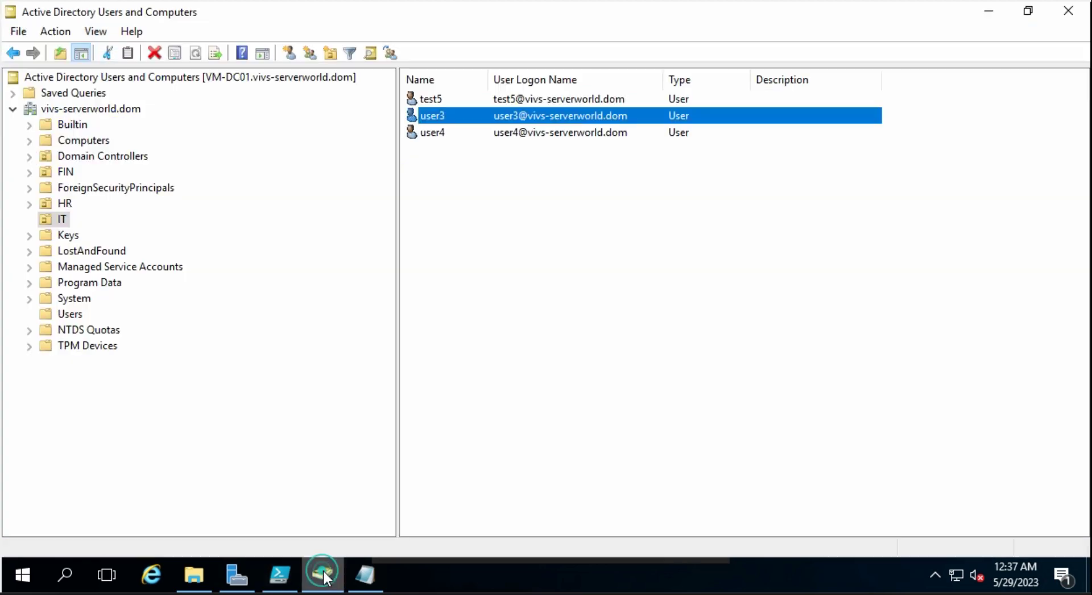
left_click(473, 191)
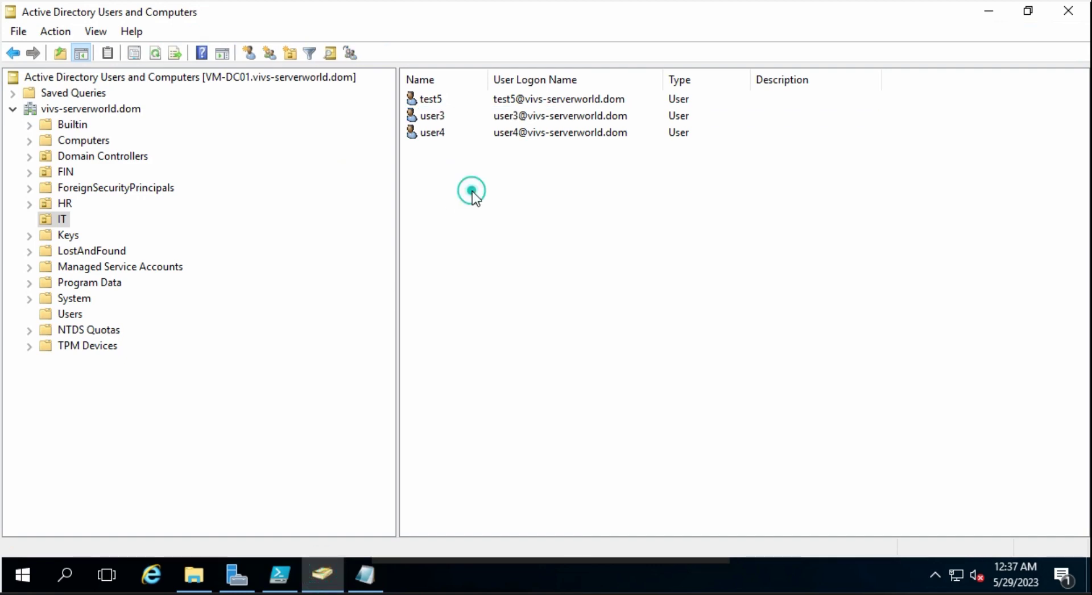
left_click(157, 54)
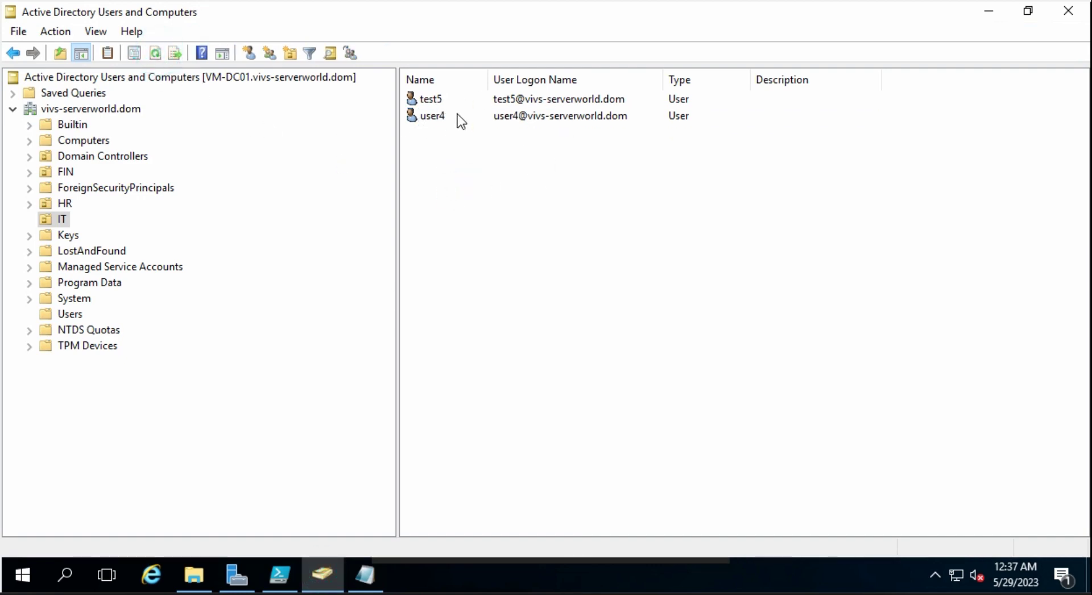
left_click(987, 15)
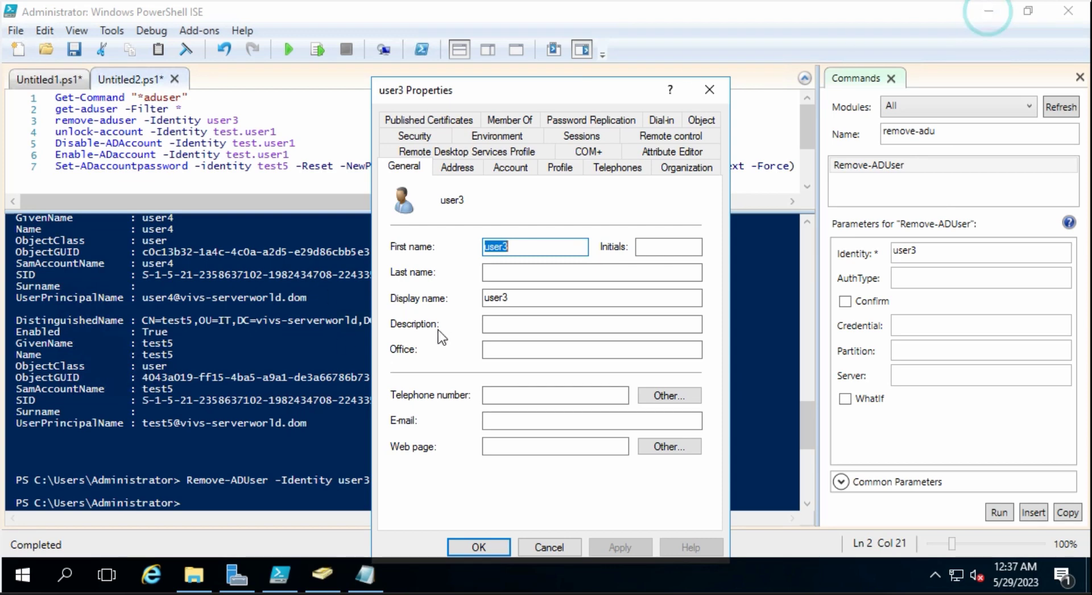
left_click(710, 93)
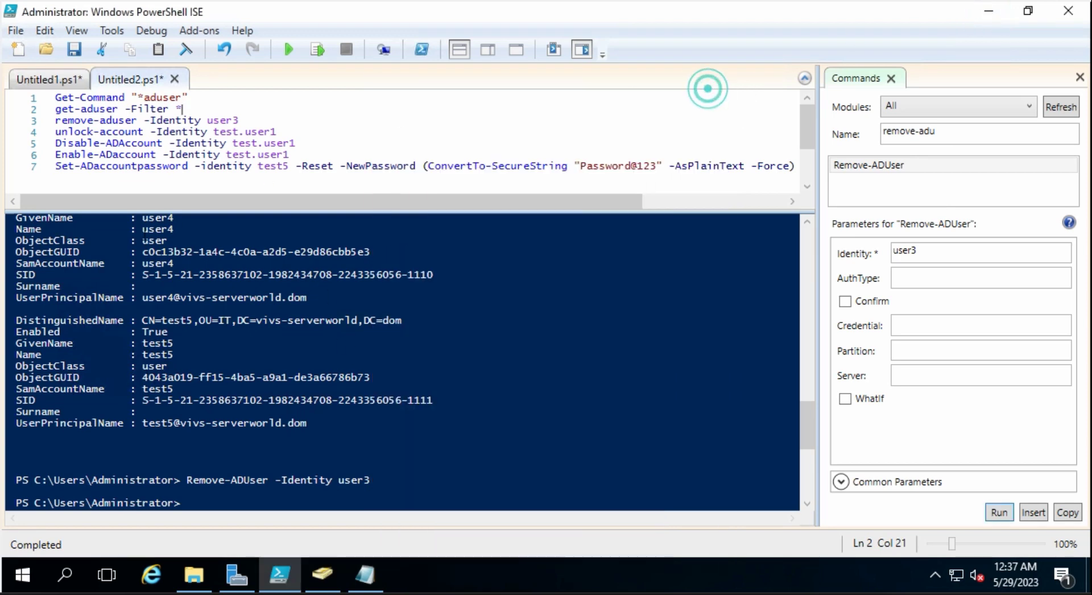
Replace the identity in the unlock-account script line with test5, copied from the user listing in the console.
left_click(288, 120)
left_click(288, 131)
left_click_drag(56, 134, 279, 133)
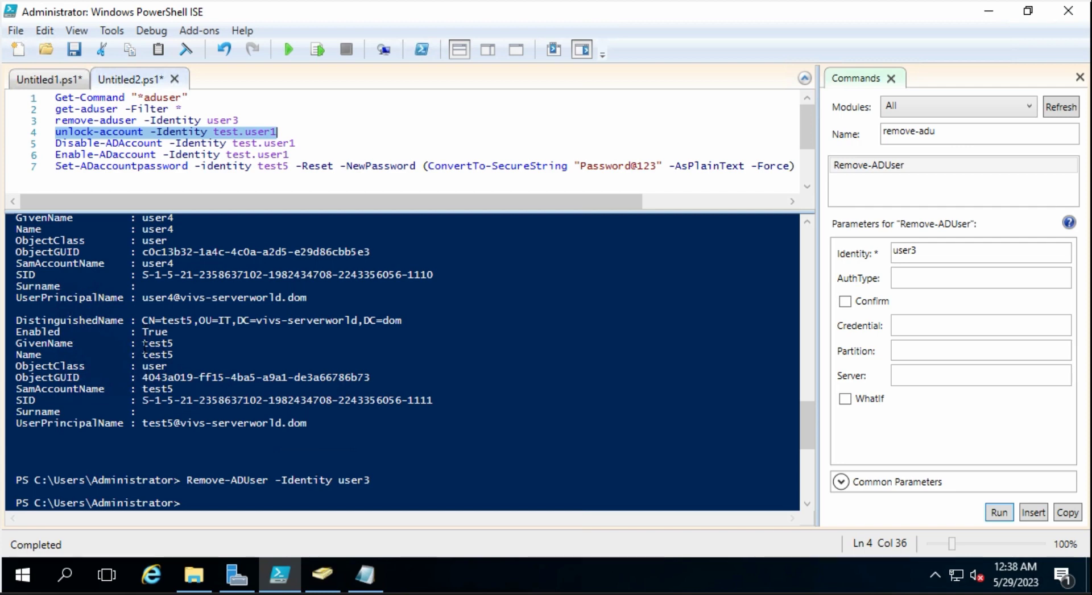
left_click(144, 344)
left_click(142, 343)
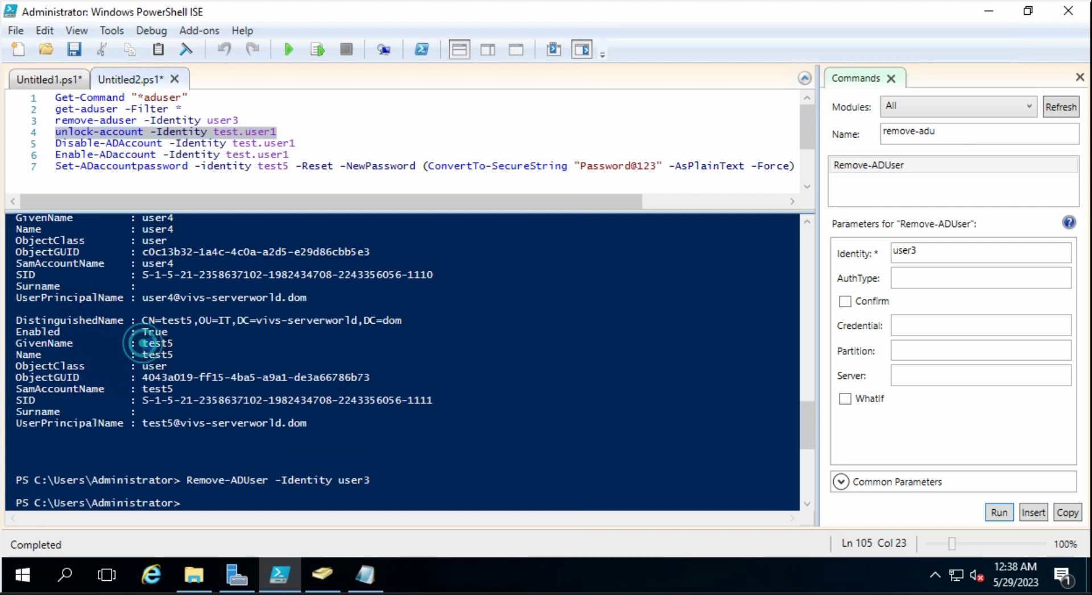
double_click(143, 343)
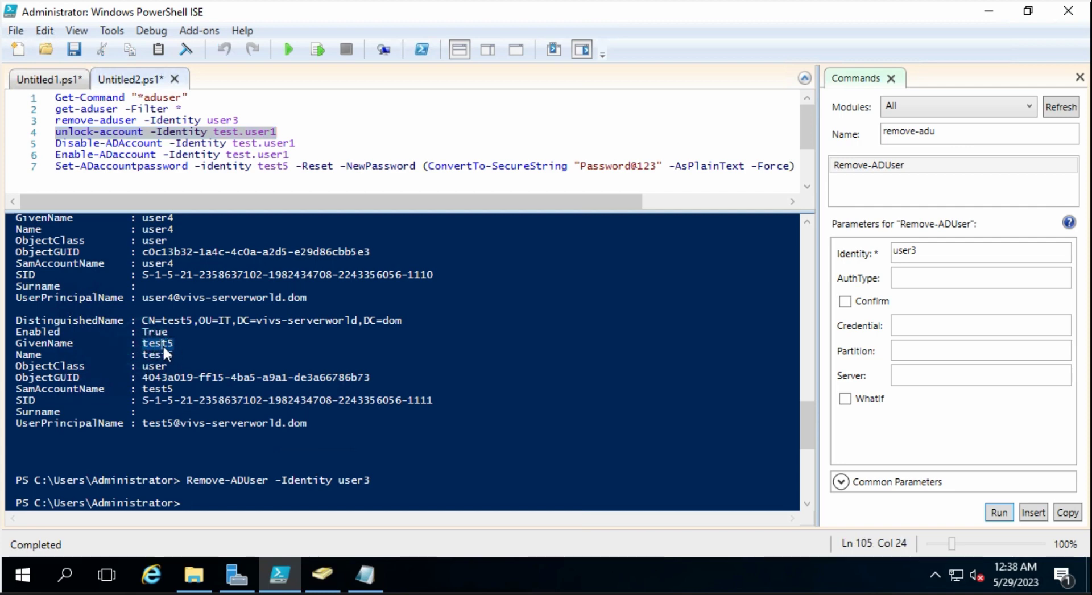
right_click(162, 345)
left_click(219, 377)
left_click(277, 131)
key("BackSpace")
key("BackSpace")
key("BackSpace")
key("BackSpace")
key("BackSpace")
key("BackSpace")
key("BackSpace")
key("BackSpace")
key("BackSpace")
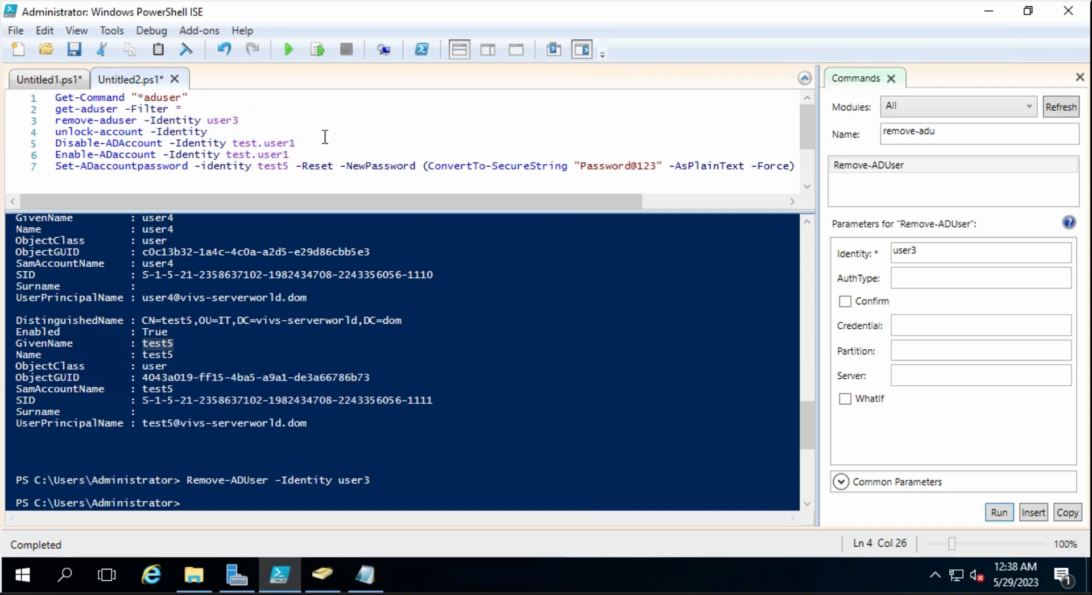
key("ctrl+v")
Try to run only the script line unlock-account -Identity test5.
left_click(246, 131)
left_click(322, 48)
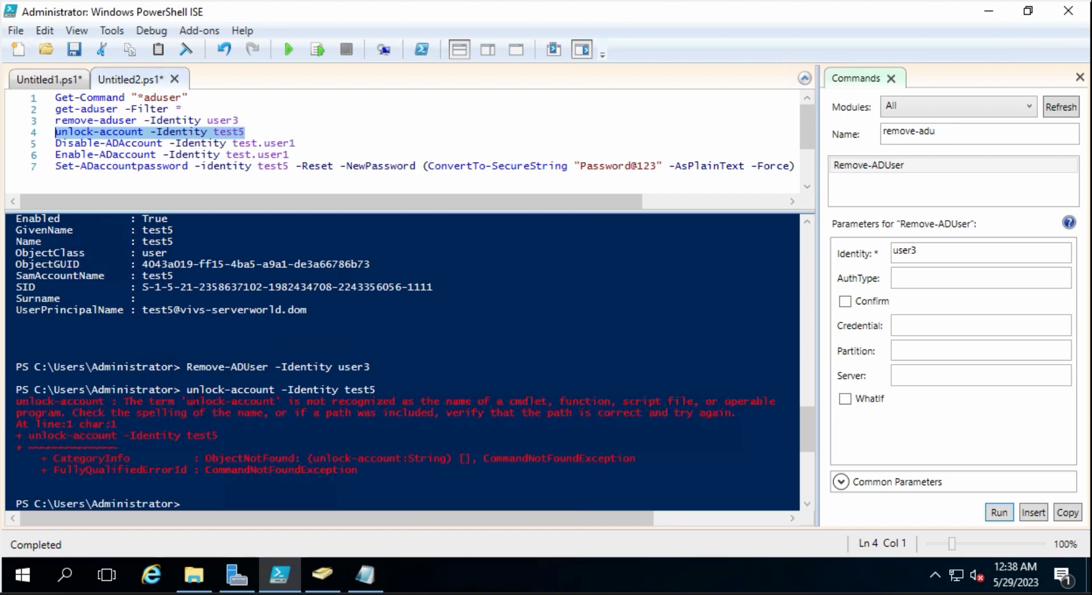
left_click(192, 398)
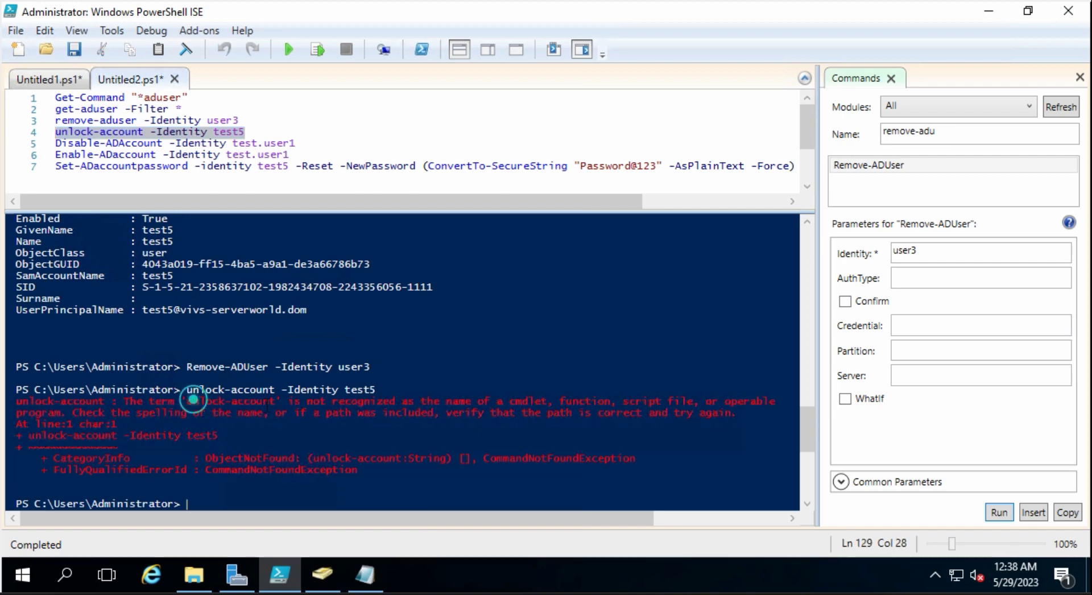
Correct the command in script line 4 to unlock-adaccount and run only that line for test5.
left_click(100, 132)
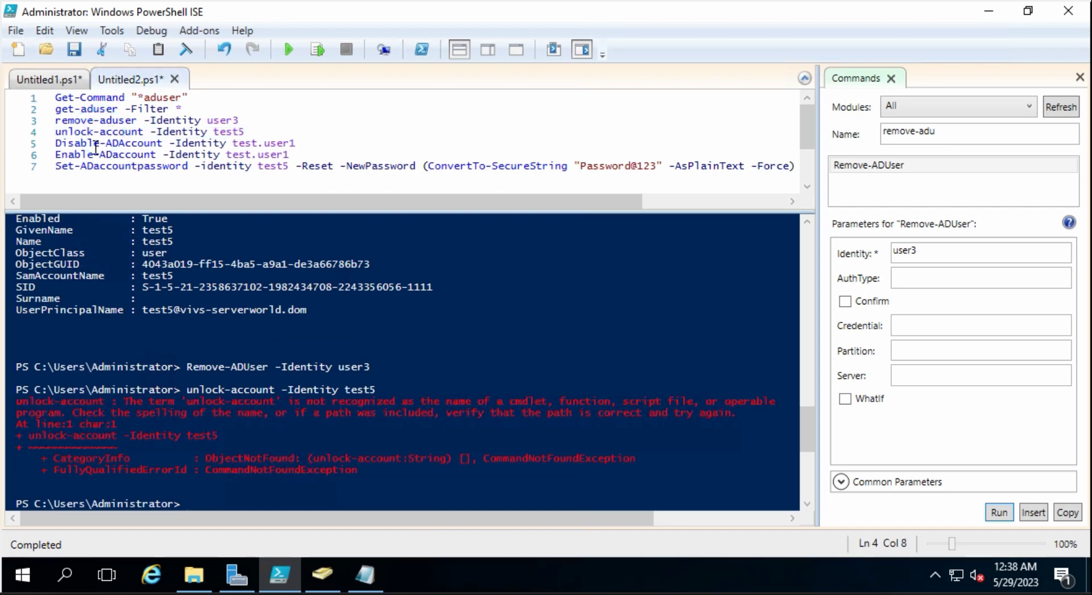
type("ad")
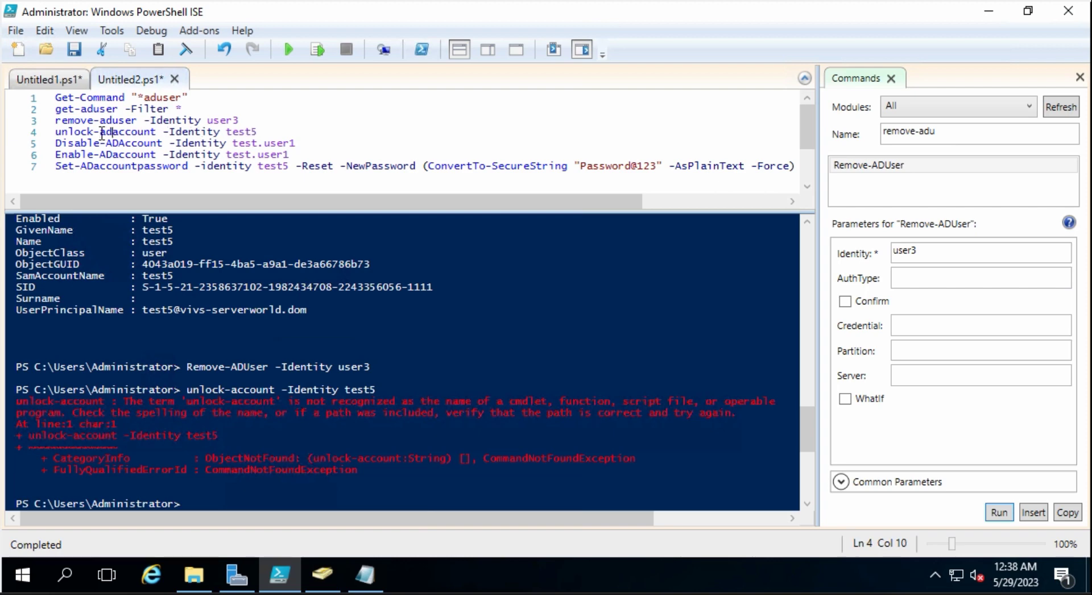
left_click(254, 131)
left_click(317, 50)
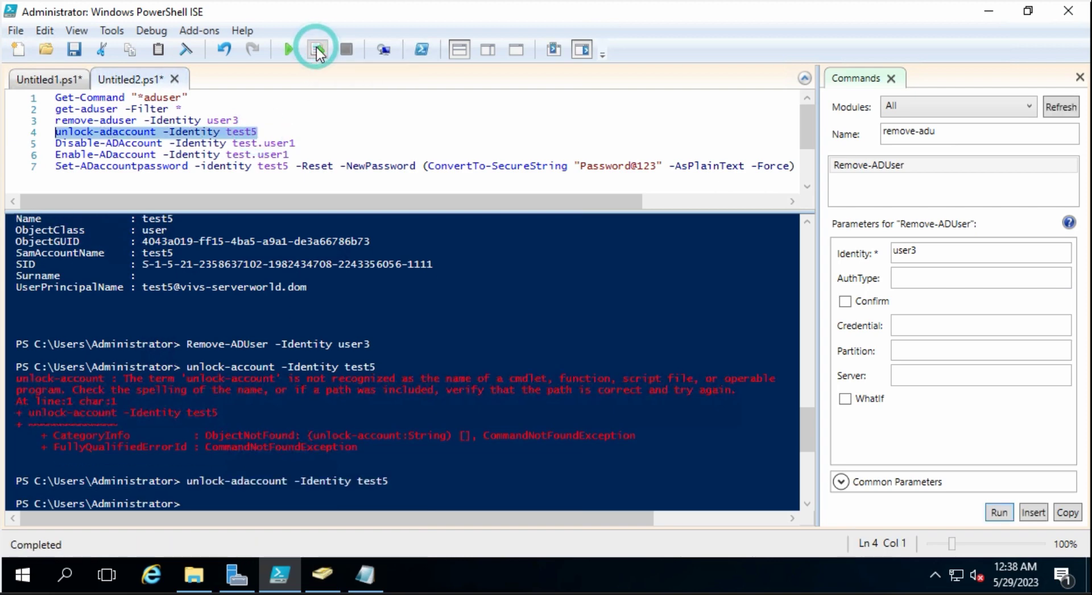
left_click(190, 485)
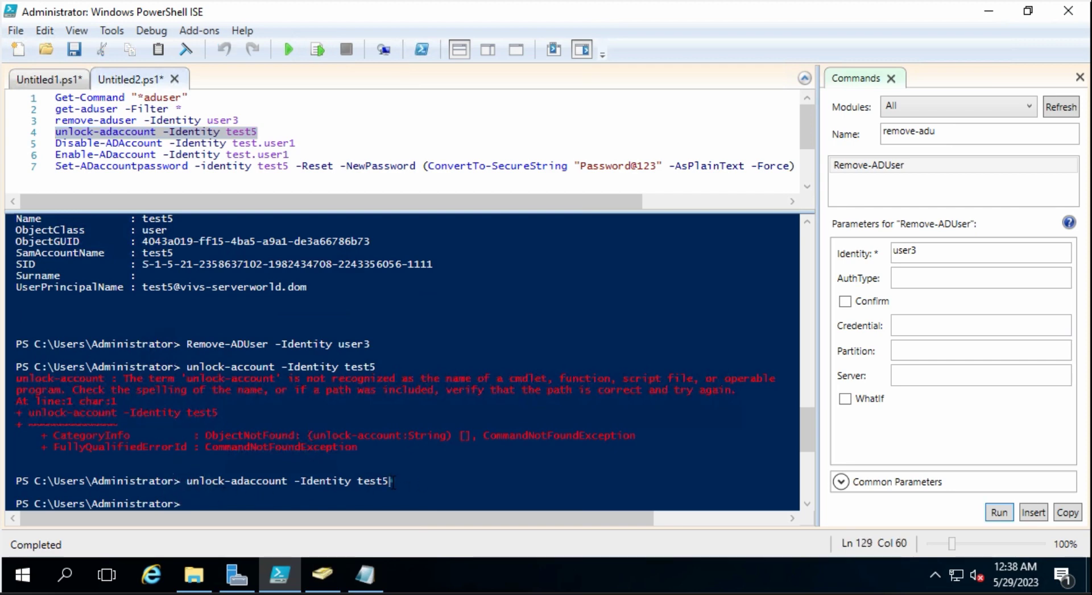
Delete the identity test.user1 from the Disable-ADAccount script line, and undo pasting the copied console text in its place.
left_click_drag(391, 481, 365, 484)
left_click(95, 142)
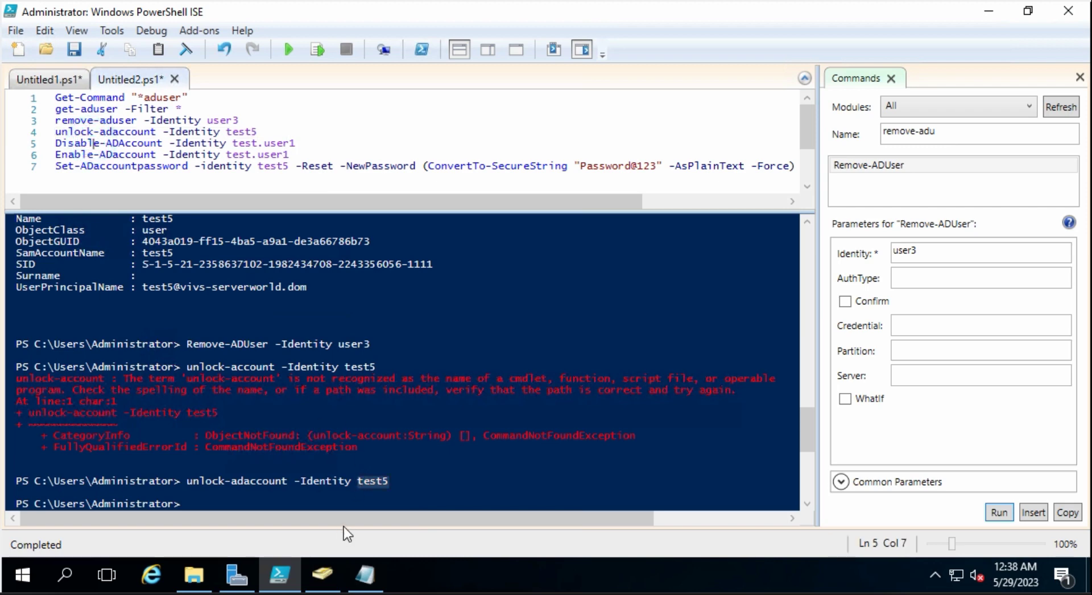
left_click_drag(183, 505, 358, 482)
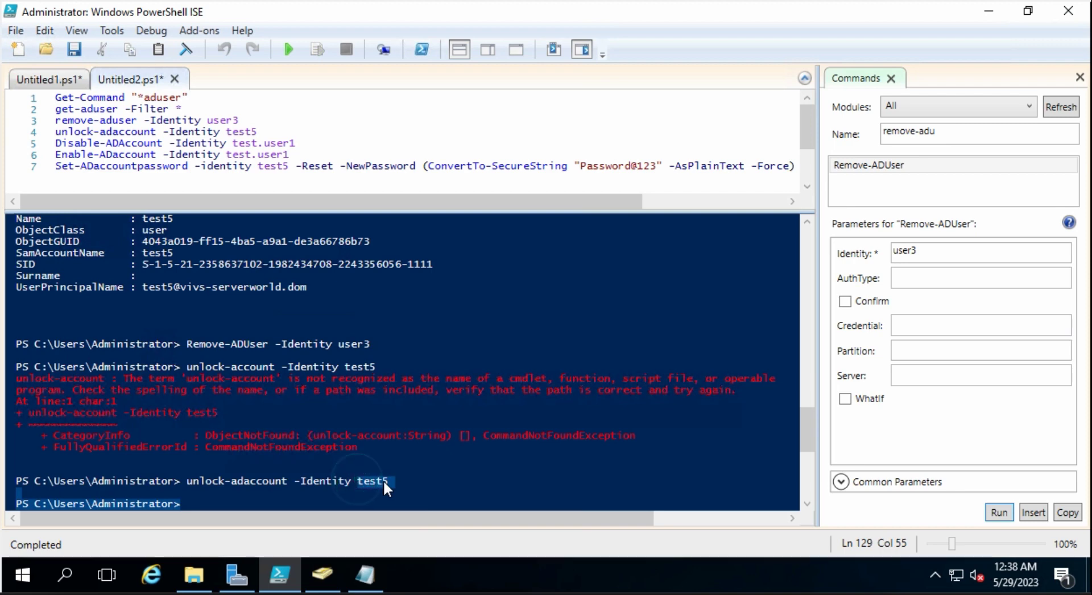
right_click(384, 480)
left_click(434, 417)
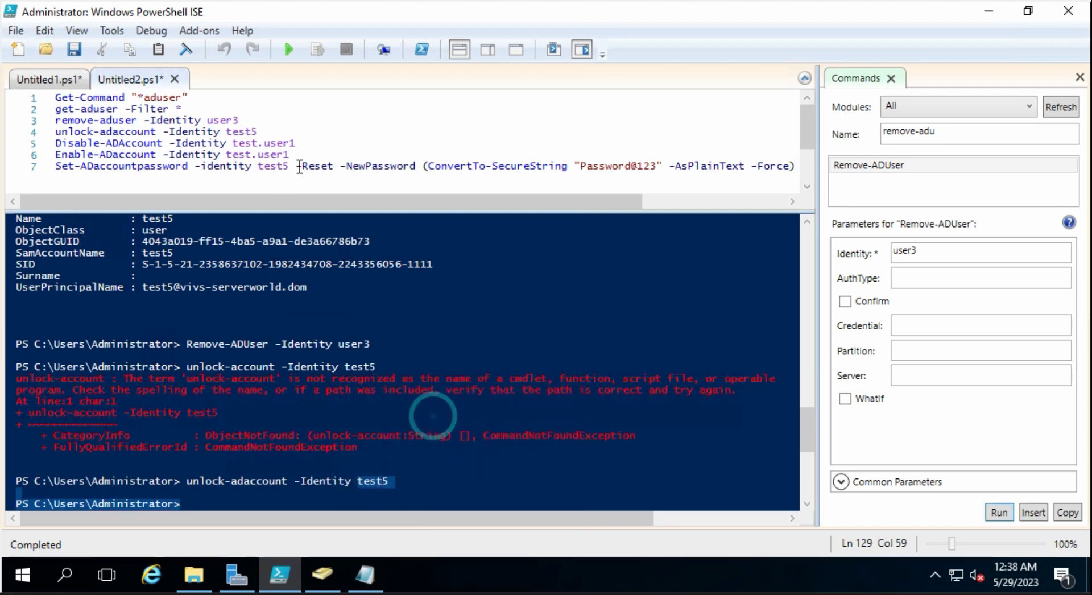
left_click(298, 142)
key("BackSpace")
key("BackSpace")
key("BackSpace")
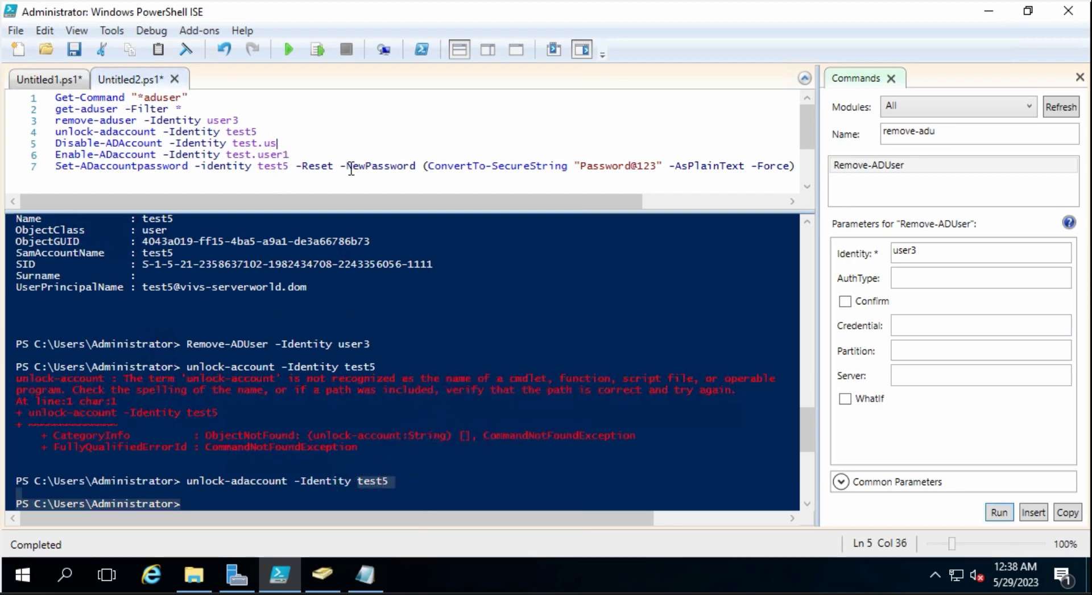
key("BackSpace")
key("BackSpace")
key("BackSpace")
key("BackSpace")
key("BackSpace")
key("ctrl+v")
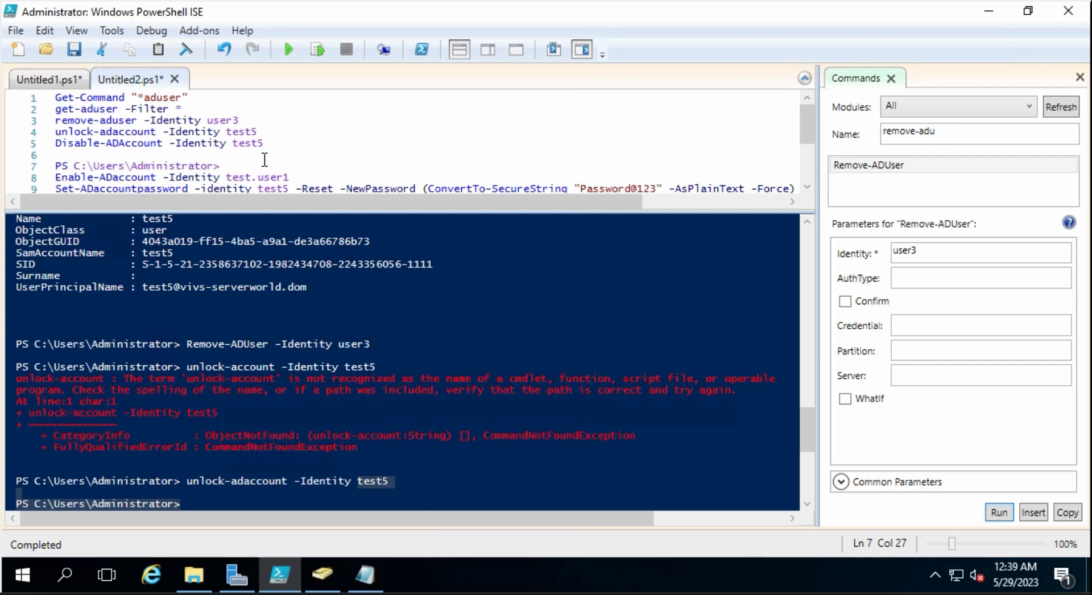
key("ctrl+z")
Complete the Disable-ADAccount script line with the identity test5, copied from the console, and run only that line.
right_click(376, 481)
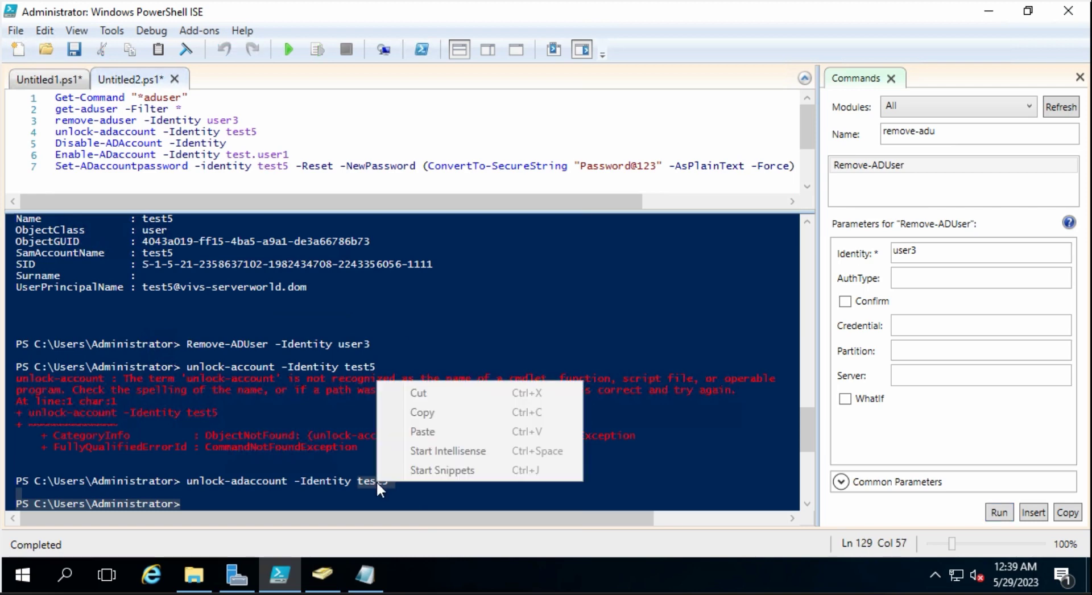
left_click(430, 412)
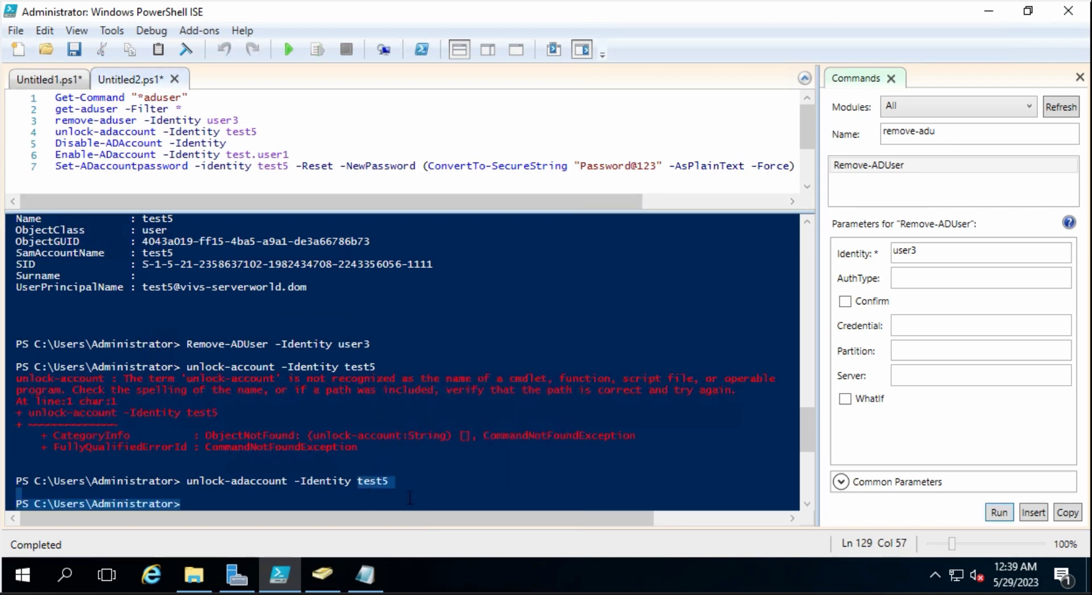
left_click(436, 488)
double_click(359, 481)
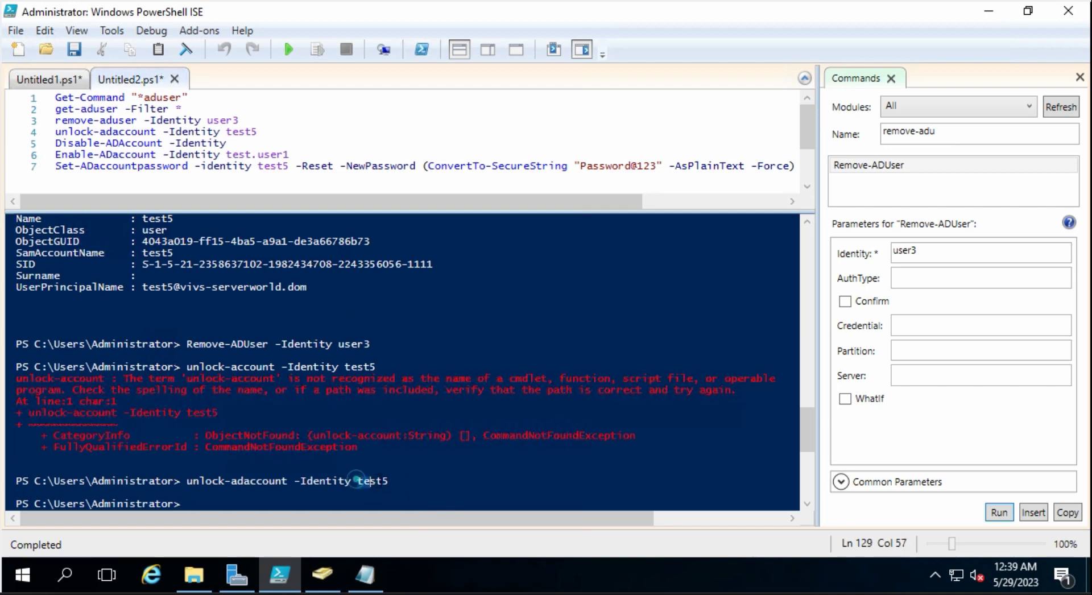
right_click(368, 481)
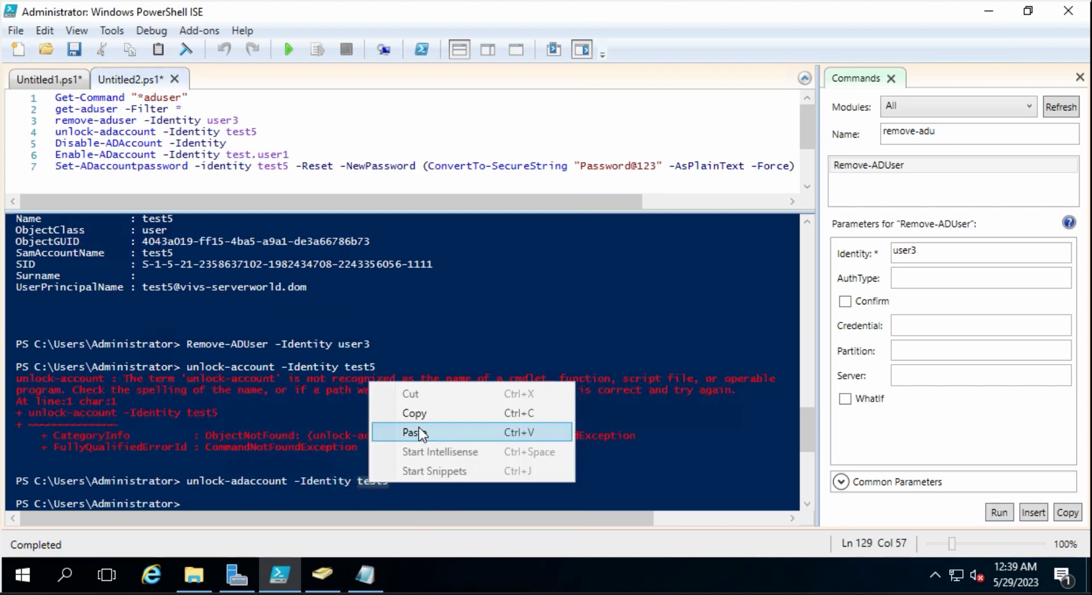
left_click(429, 412)
left_click(263, 132)
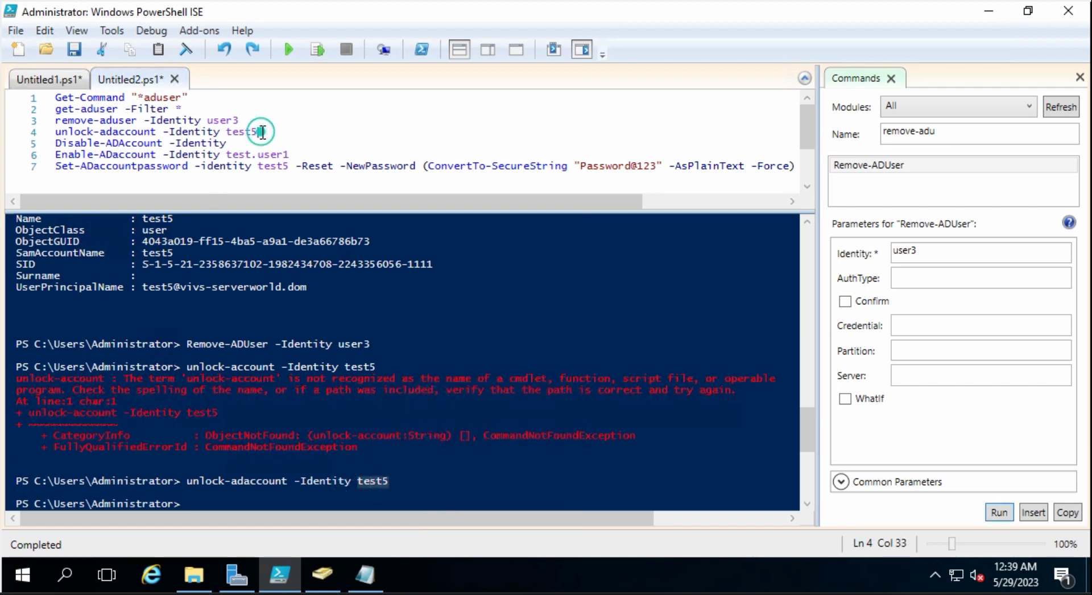
left_click(234, 143)
key("ctrl+v")
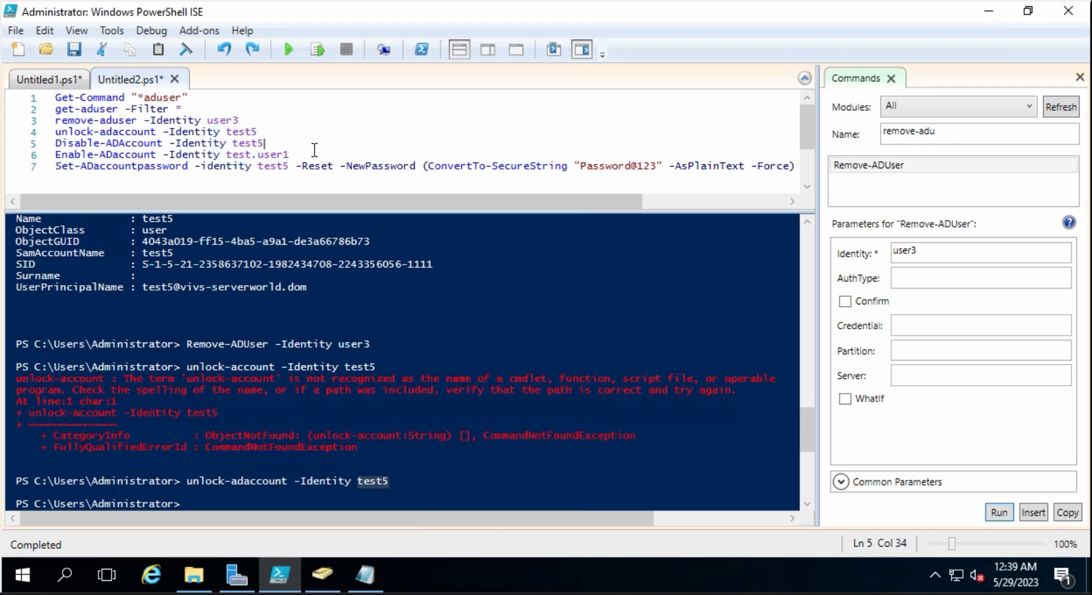
left_click(322, 50)
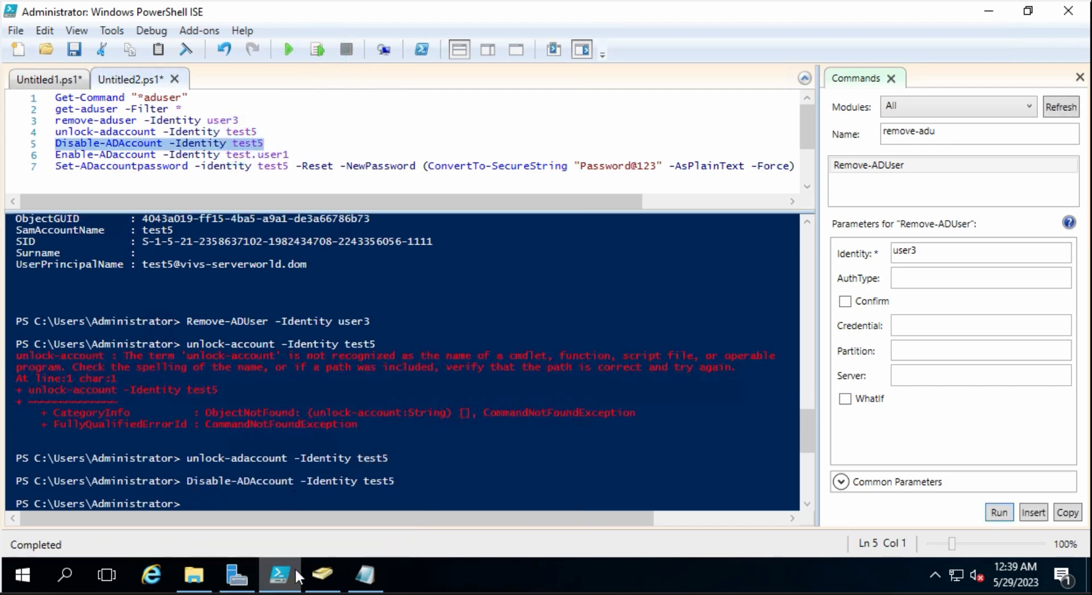
Switch to Active Directory Users and Computers and refresh the IT user list to check whether test5 is disabled.
left_click(322, 573)
right_click(469, 190)
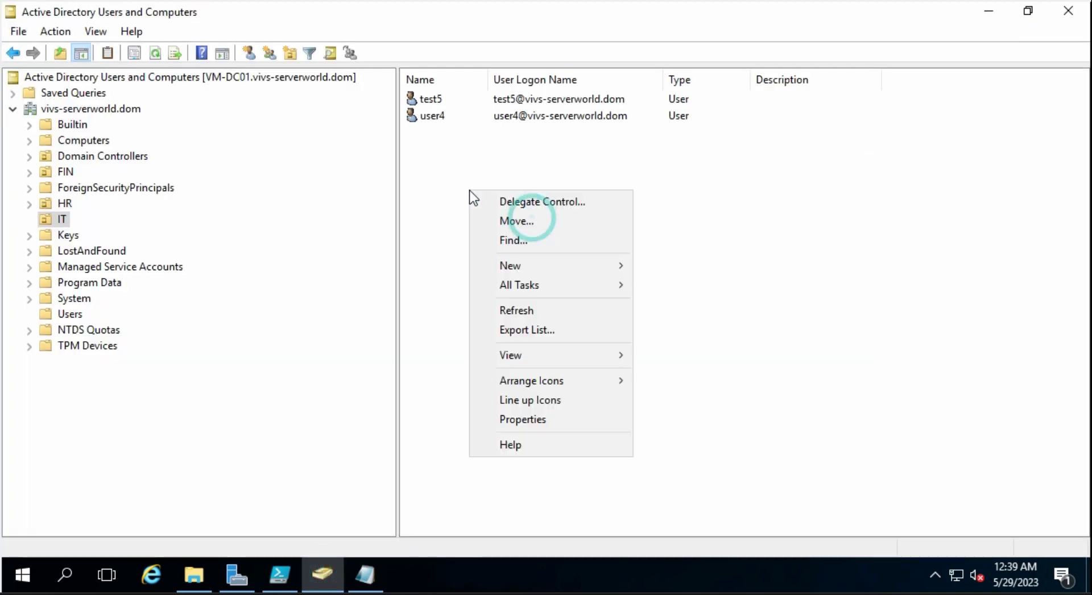
left_click(547, 308)
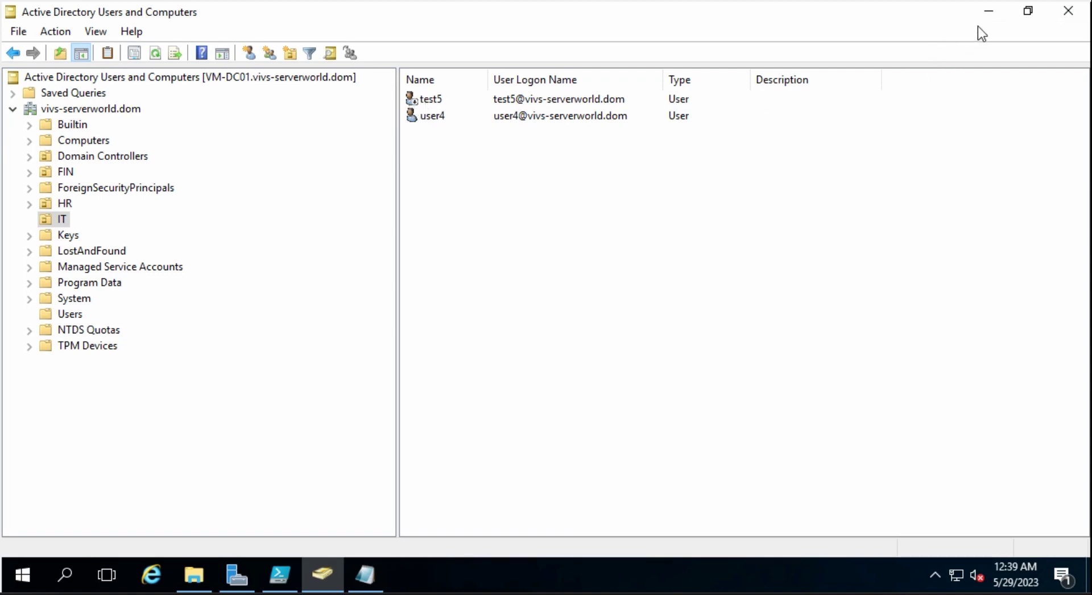
left_click(989, 14)
Replace the identity test.user1 in the Enable-ADaccount script line with test5 and run only that line.
left_click(302, 149)
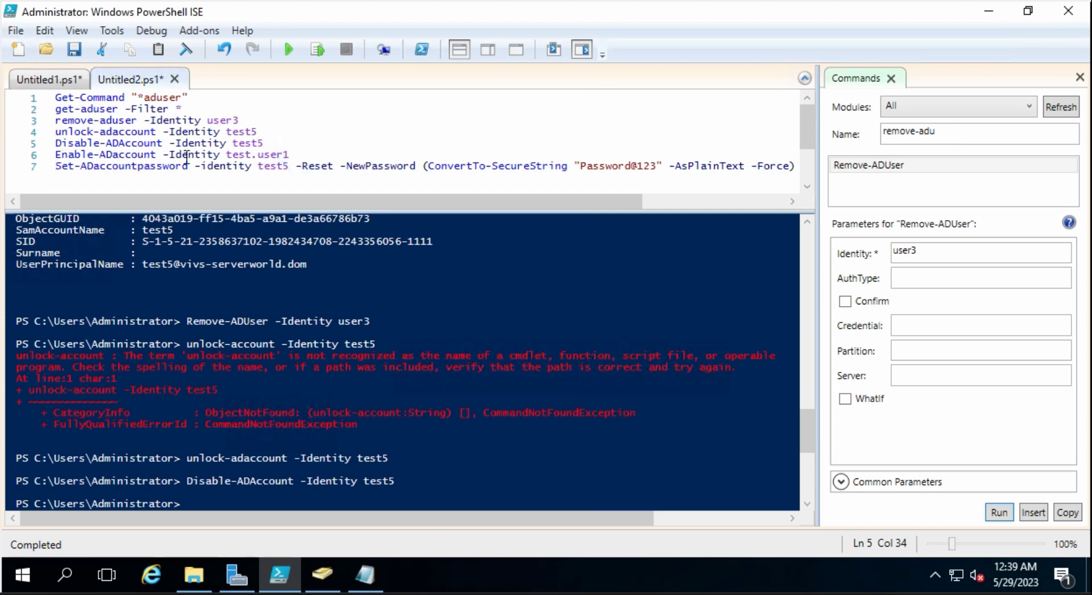
left_click_drag(264, 143, 232, 144)
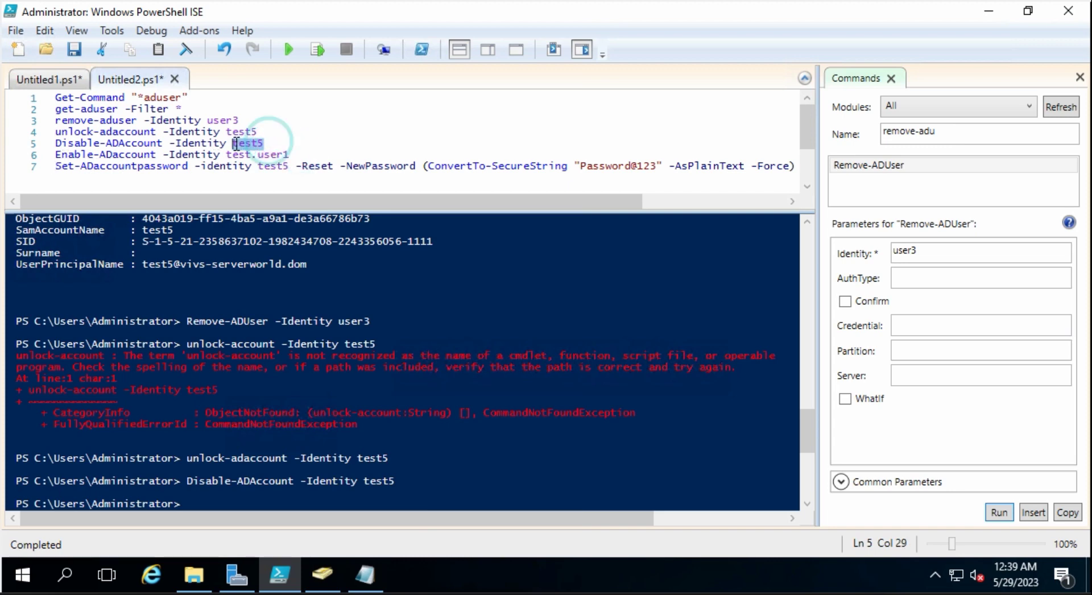
right_click(244, 144)
left_click(296, 177)
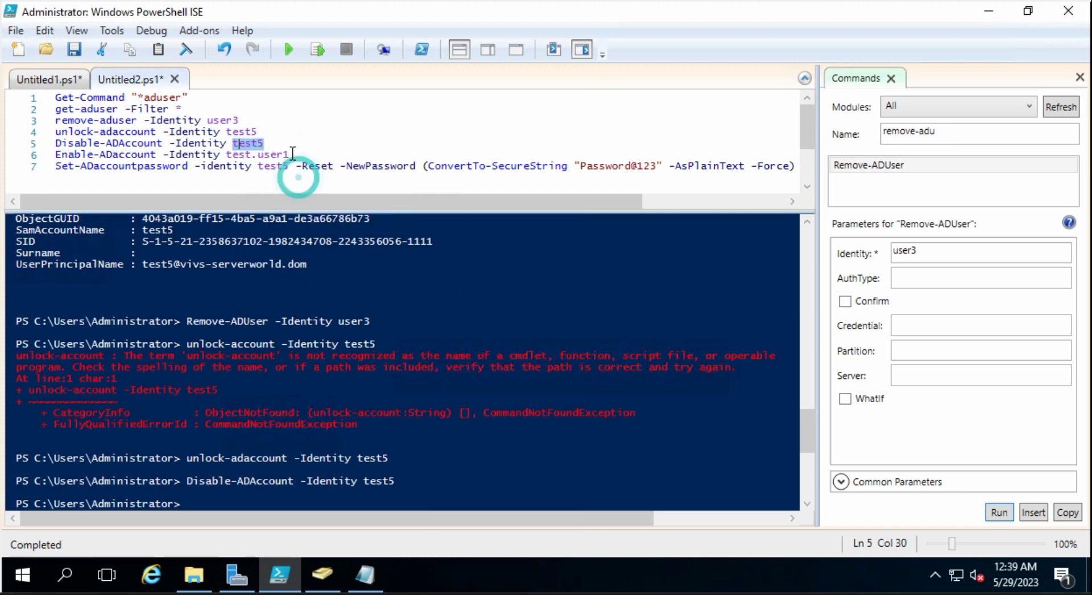
left_click(291, 153)
left_click_drag(290, 153, 228, 153)
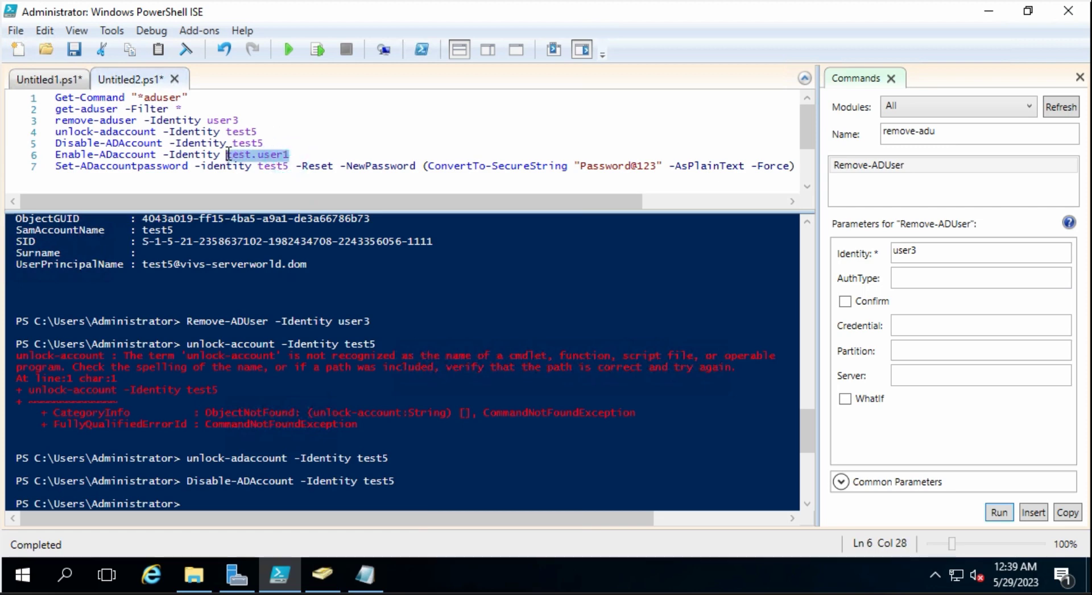
key("ctrl+v")
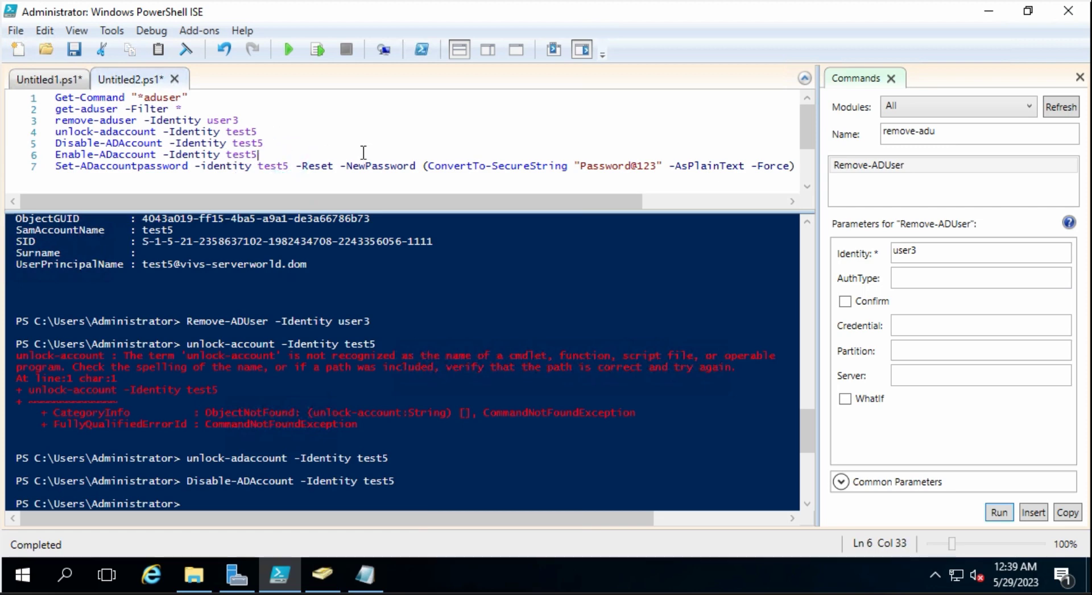
key("shift+Home")
left_click(318, 51)
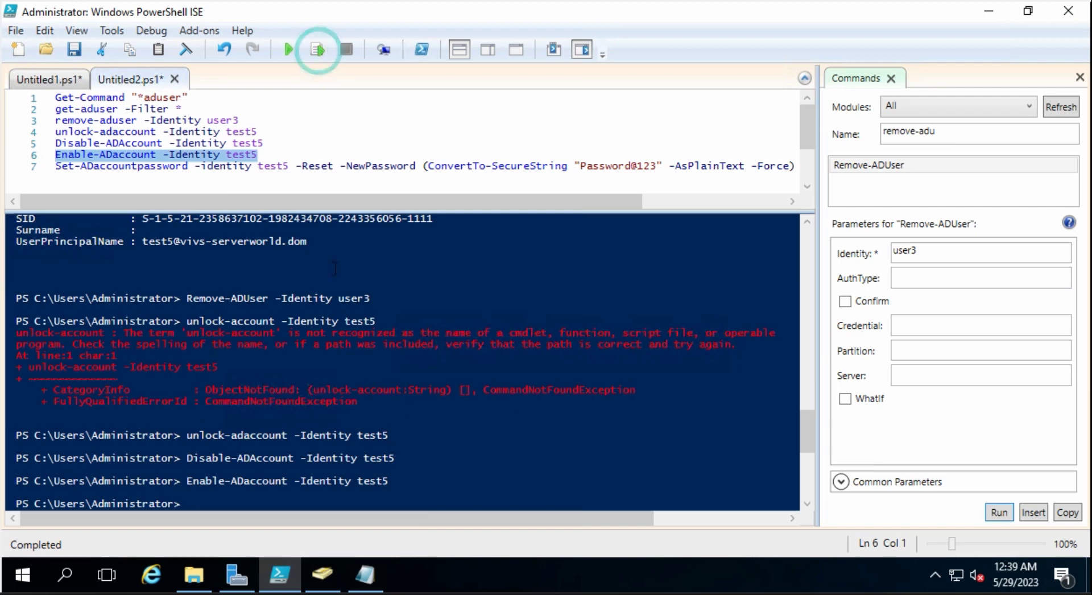
Refresh the IT user list in Active Directory Users and Computers again to check whether test5 is enabled.
left_click(310, 583)
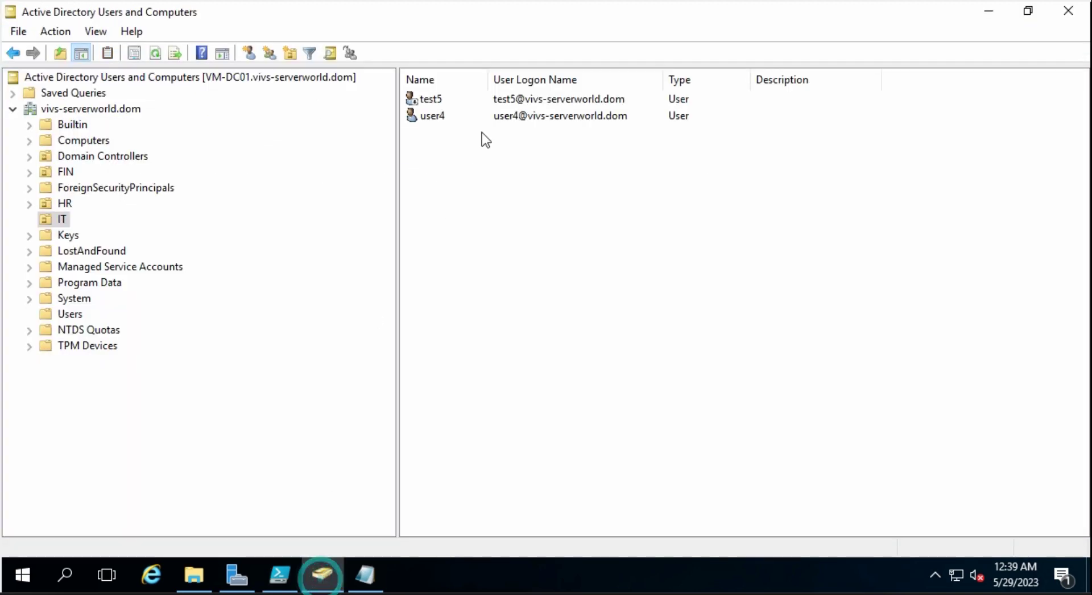
right_click(438, 158)
left_click(482, 275)
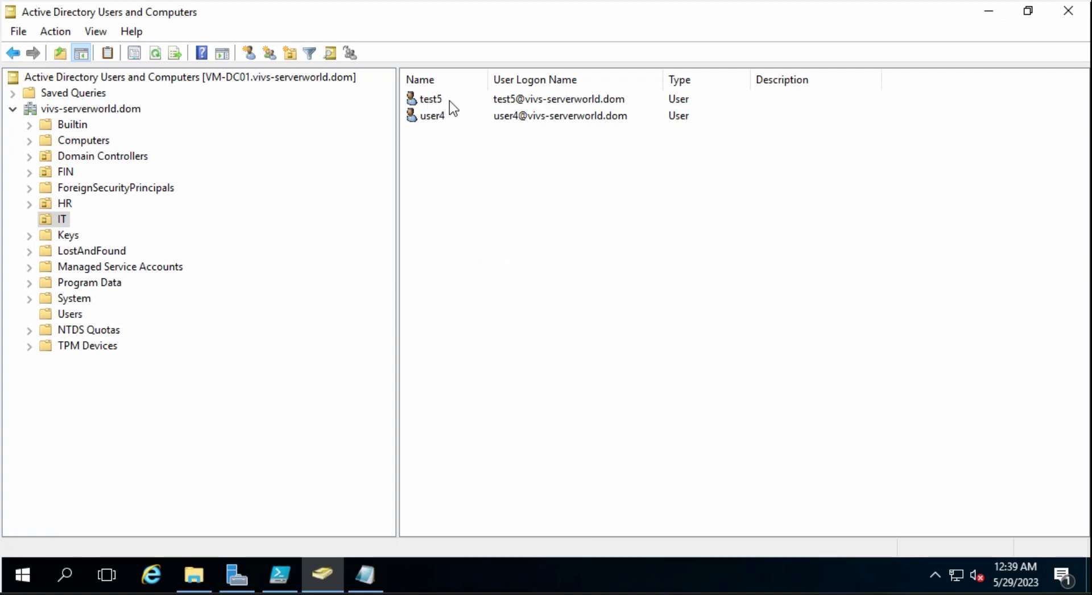
left_click(989, 12)
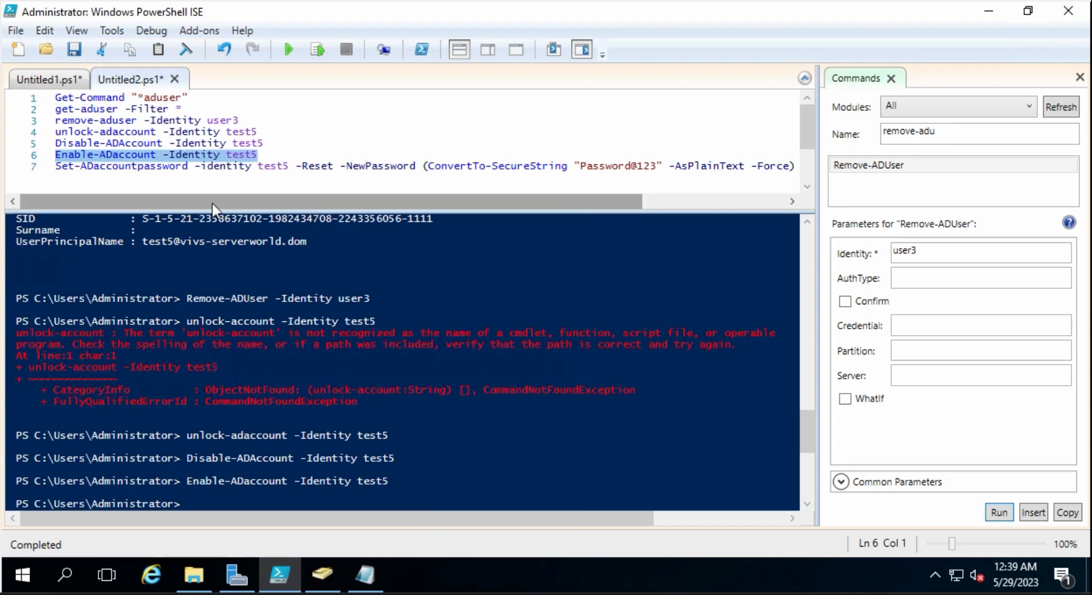
Examine the Set-ADaccountpassword script line: its identity, -Reset and -NewPassword parameters, and the ConvertTo-SecureString part.
left_click(131, 174)
left_click_drag(53, 171, 290, 166)
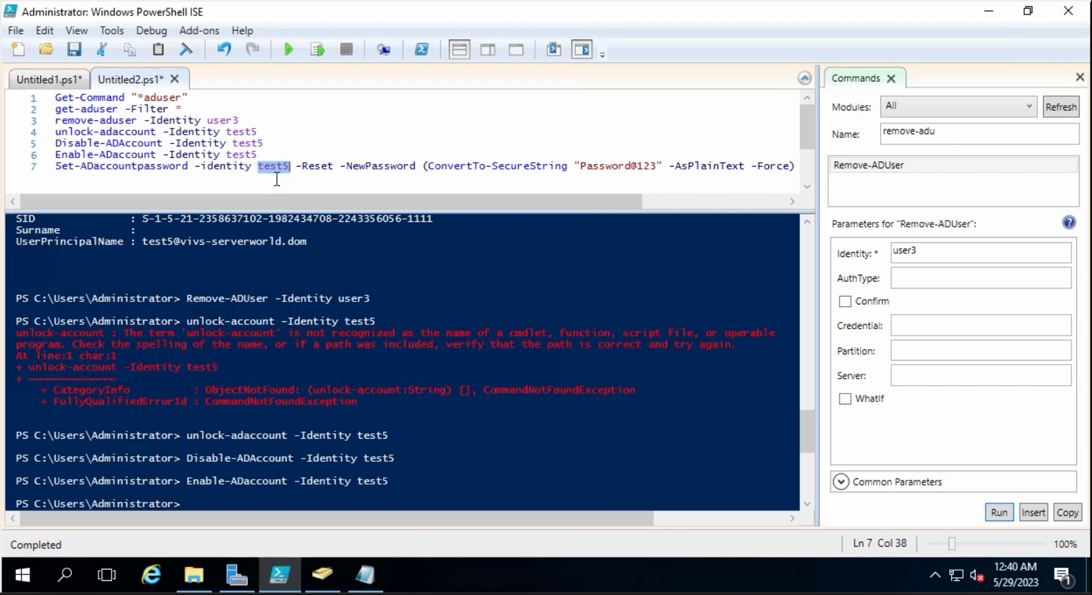
left_click(297, 166)
left_click_drag(297, 167, 334, 166)
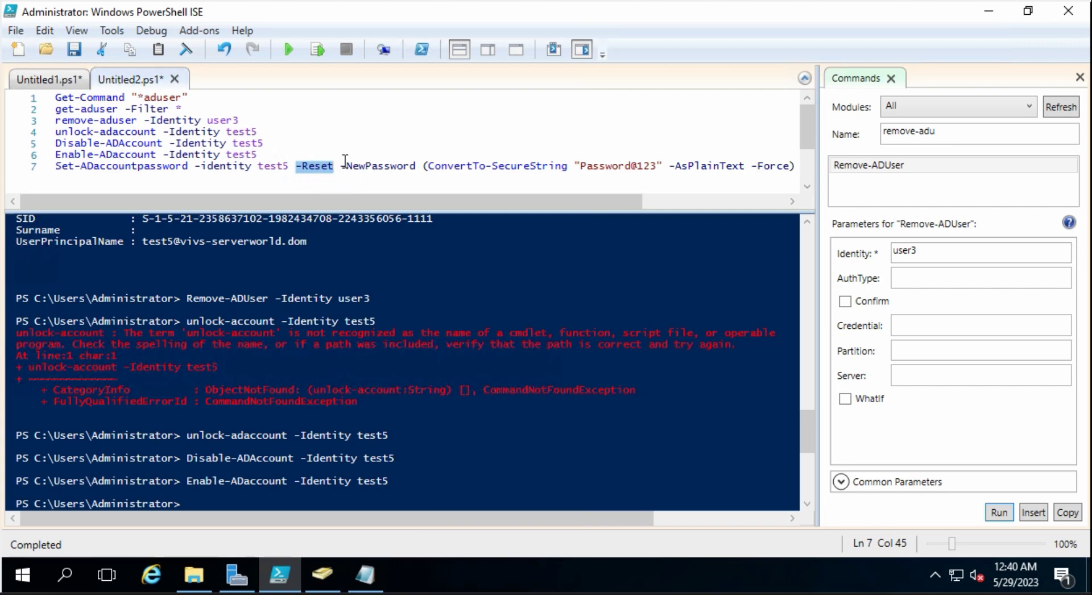
left_click_drag(341, 166, 417, 165)
left_click(301, 166)
double_click(300, 166)
left_click(342, 166)
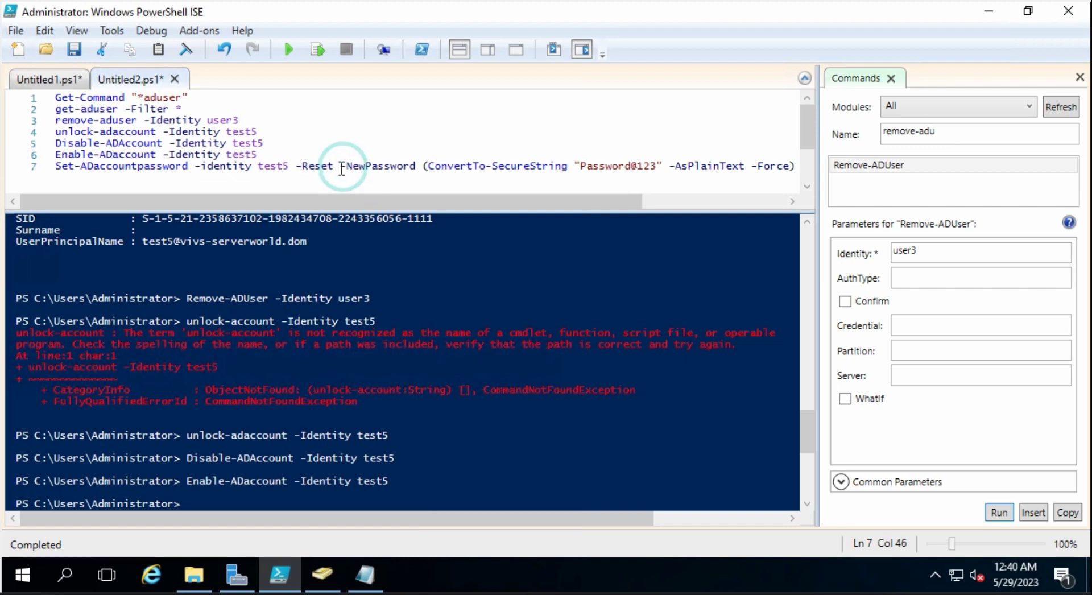
left_click_drag(342, 166, 418, 166)
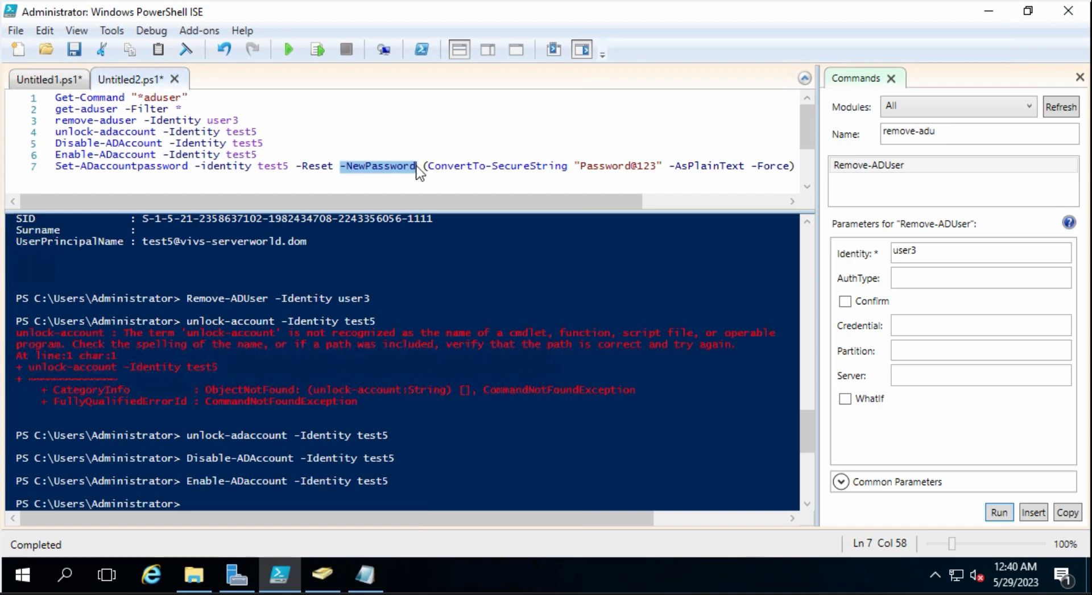
left_click_drag(431, 165, 572, 166)
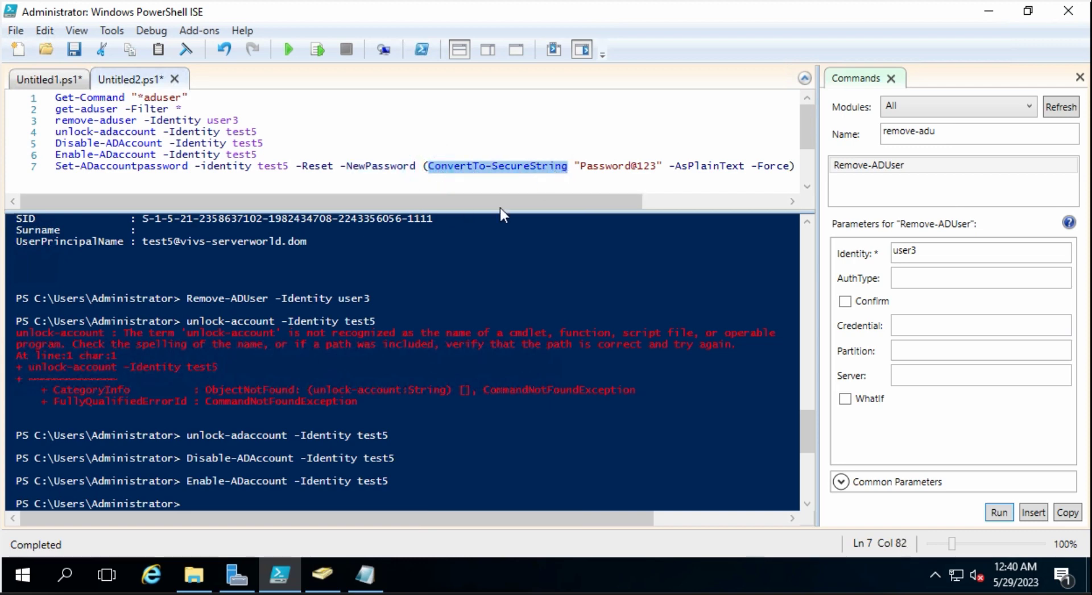
left_click(480, 165)
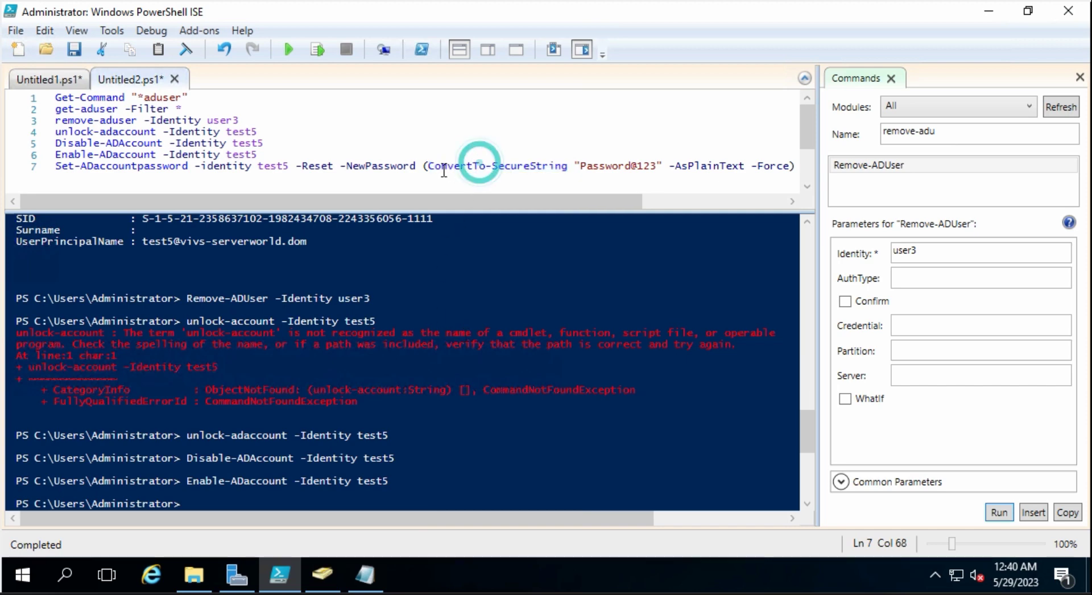
left_click_drag(431, 166, 566, 166)
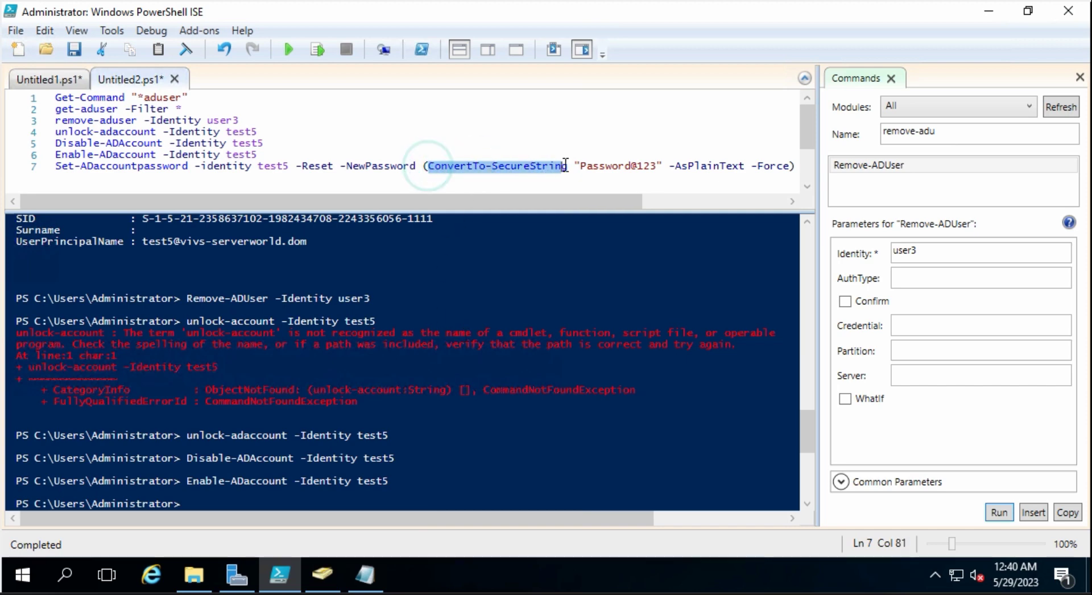
left_click_drag(587, 202, 641, 183)
Run only the Set-ADaccountpassword script line to reset the password of test5, and review the full command in the console.
left_click(706, 166)
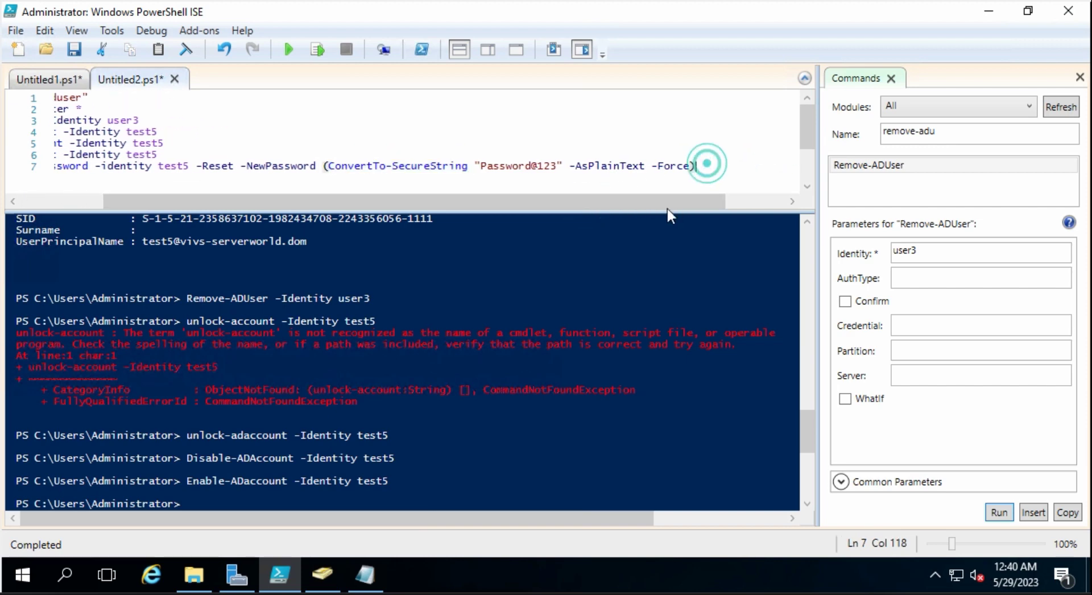
left_click(320, 50)
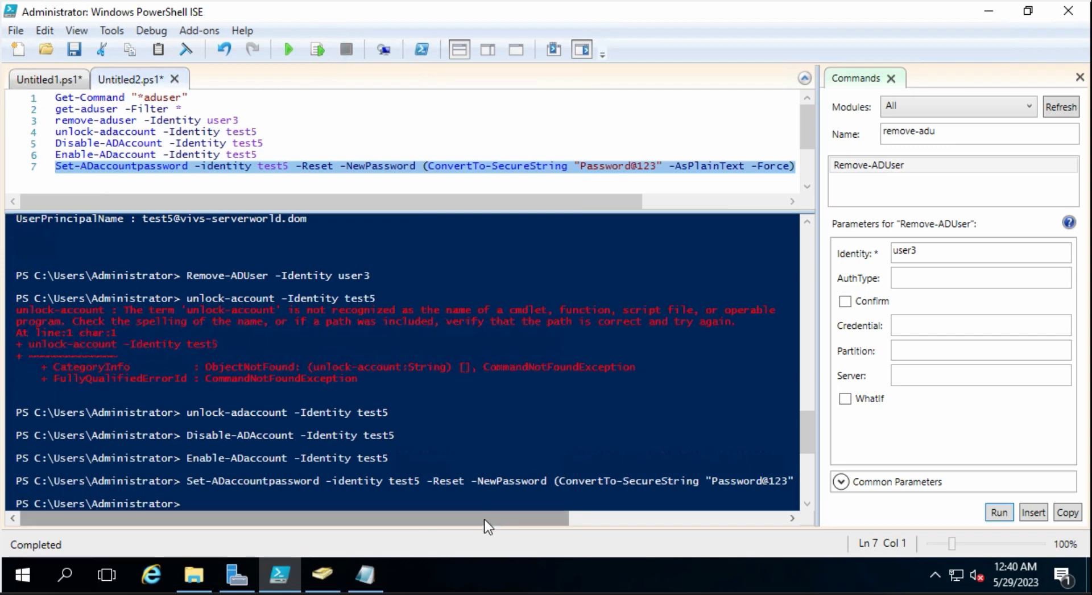
left_click_drag(484, 519, 586, 517)
left_click(568, 481)
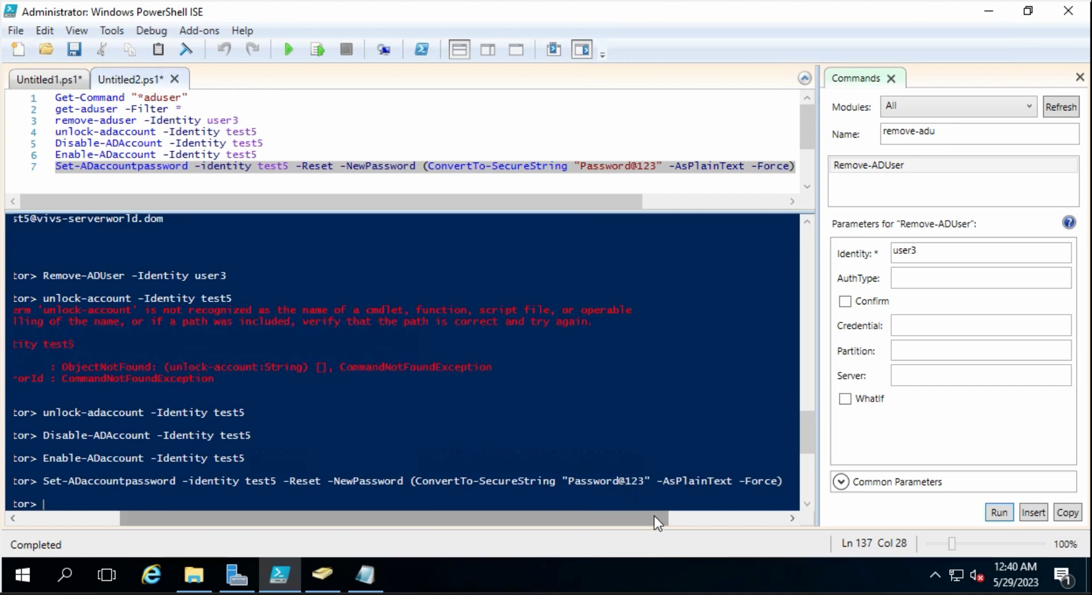
left_click_drag(654, 516, 343, 534)
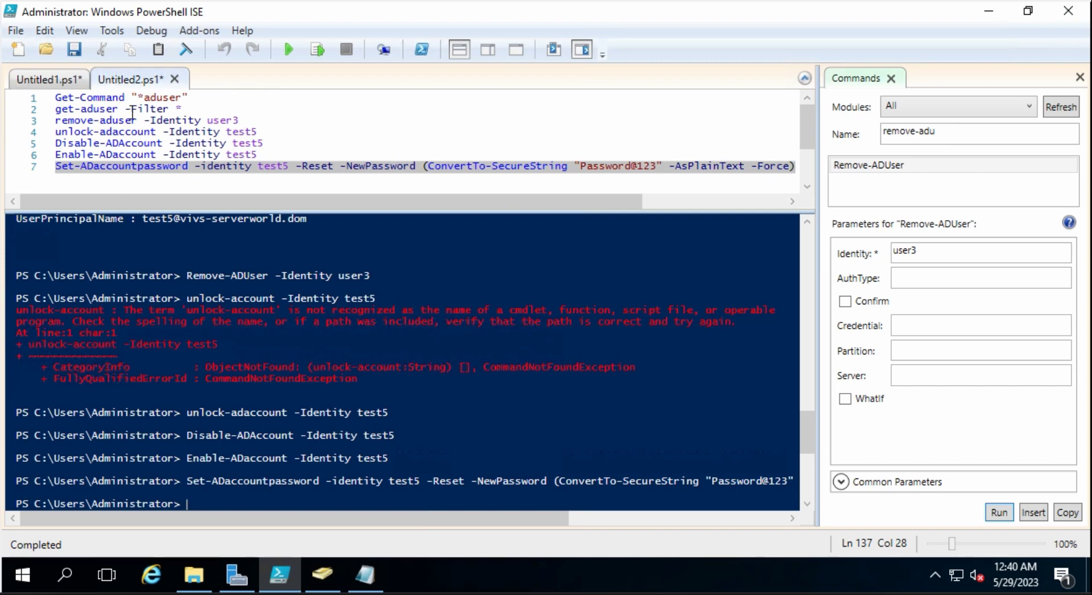
left_click(56, 99)
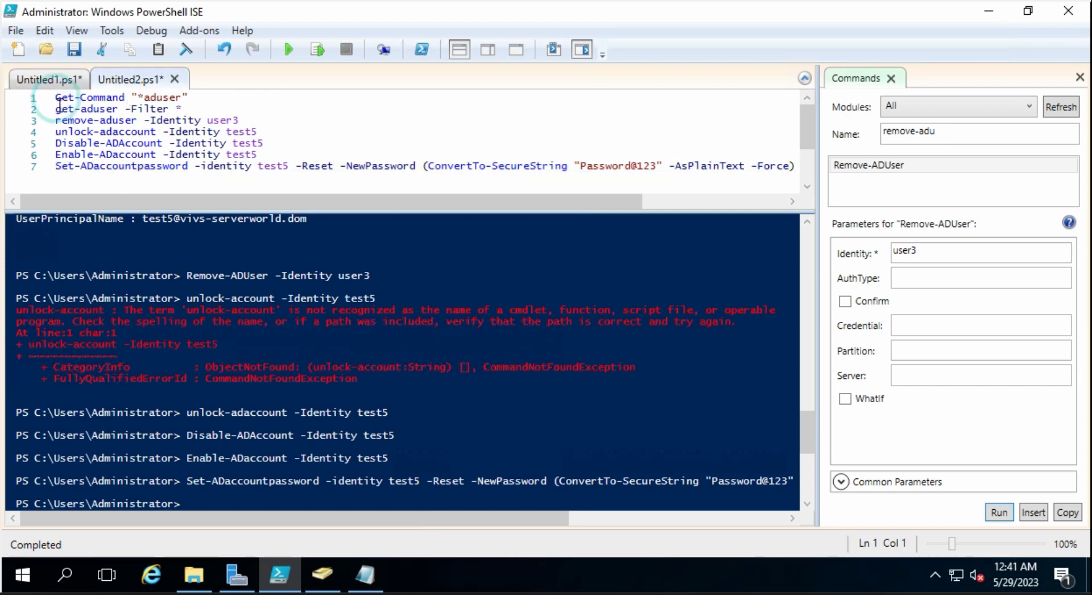
left_click_drag(56, 99, 533, 169)
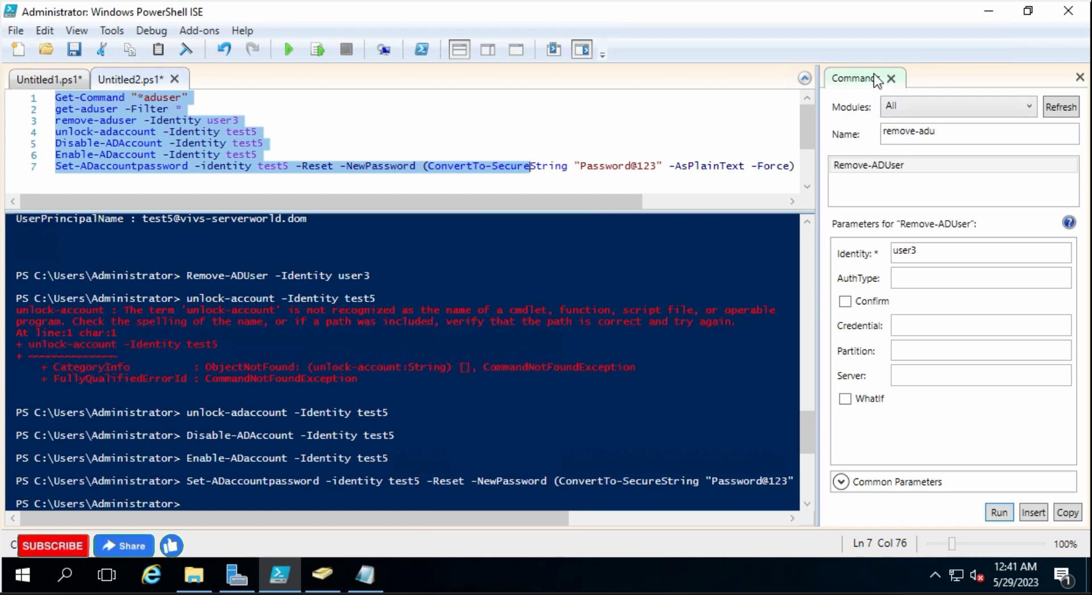
Search the command list for unlo in place of remove-adu and show the parameters of Unlock-ADAccount.
left_click(947, 131)
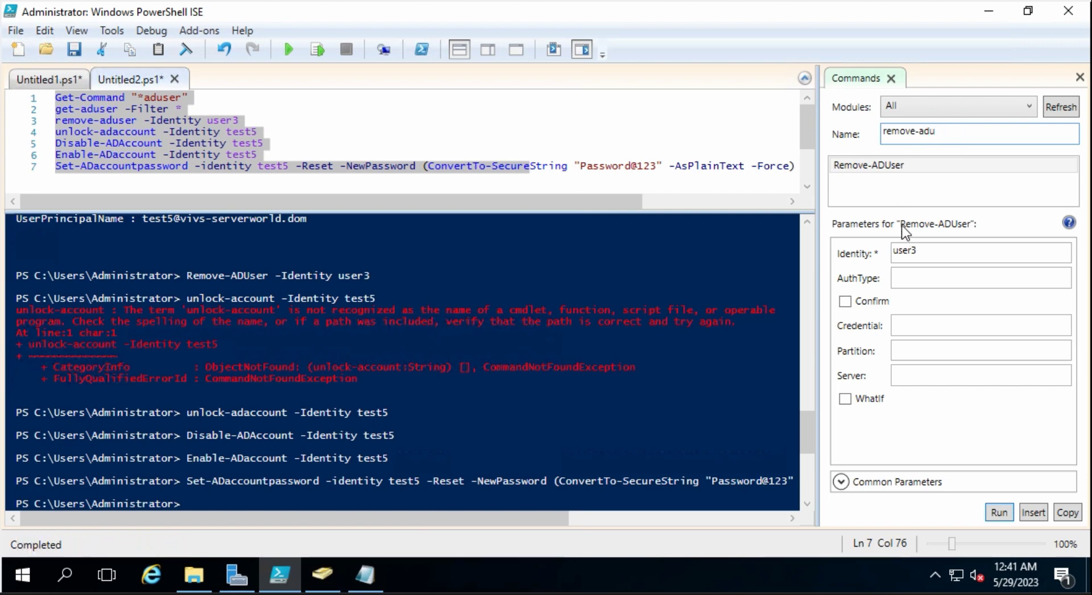
key("BackSpace")
key("BackSpace")
key("BackSpace")
key("BackSpace")
key("BackSpace")
key("BackSpace")
key("BackSpace")
key("BackSpace")
key("BackSpace")
key("BackSpace")
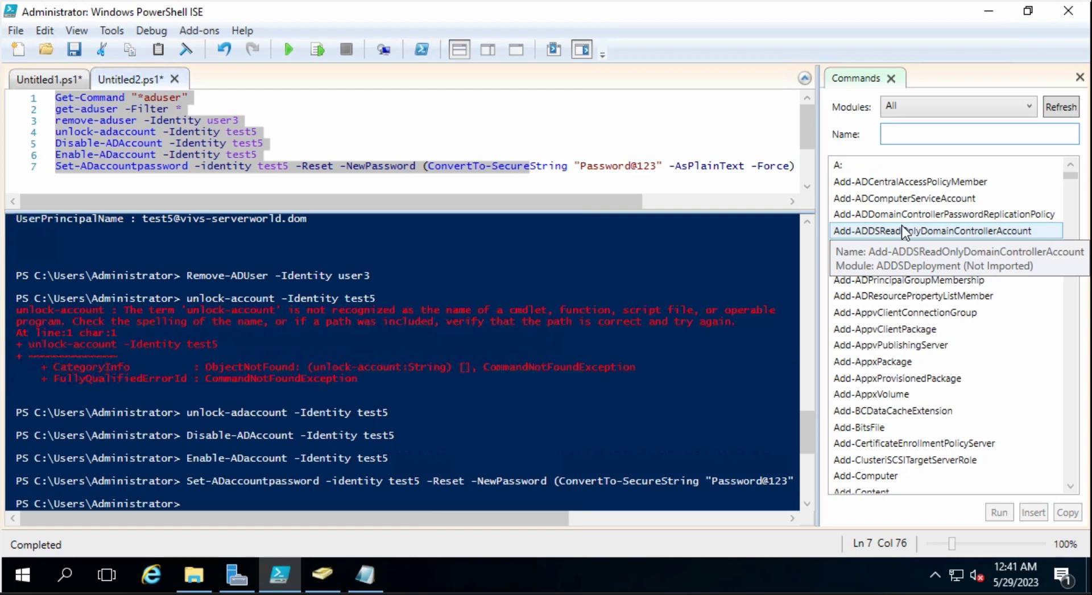
type("unlo")
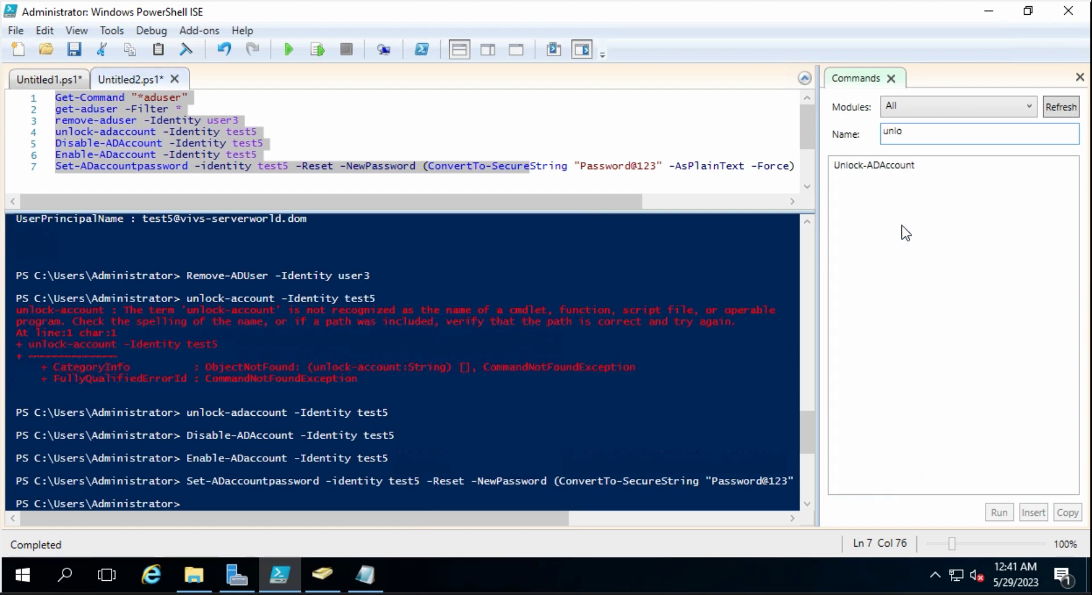
left_click(908, 169)
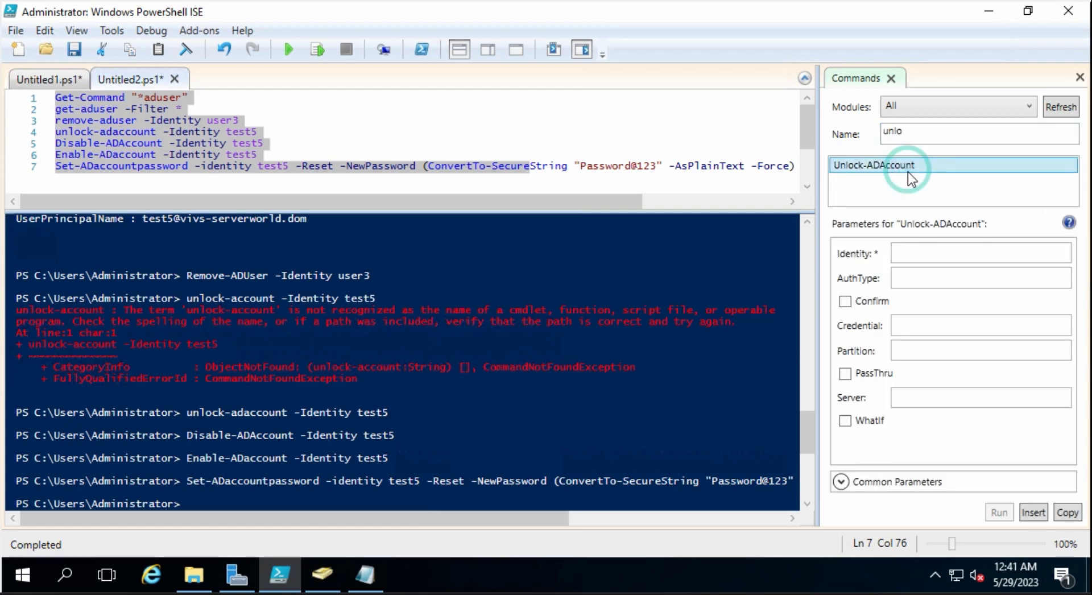
Set the Unlock-ADAccount identity to user3 and insert the resulting command at the console prompt without running it.
left_click(902, 253)
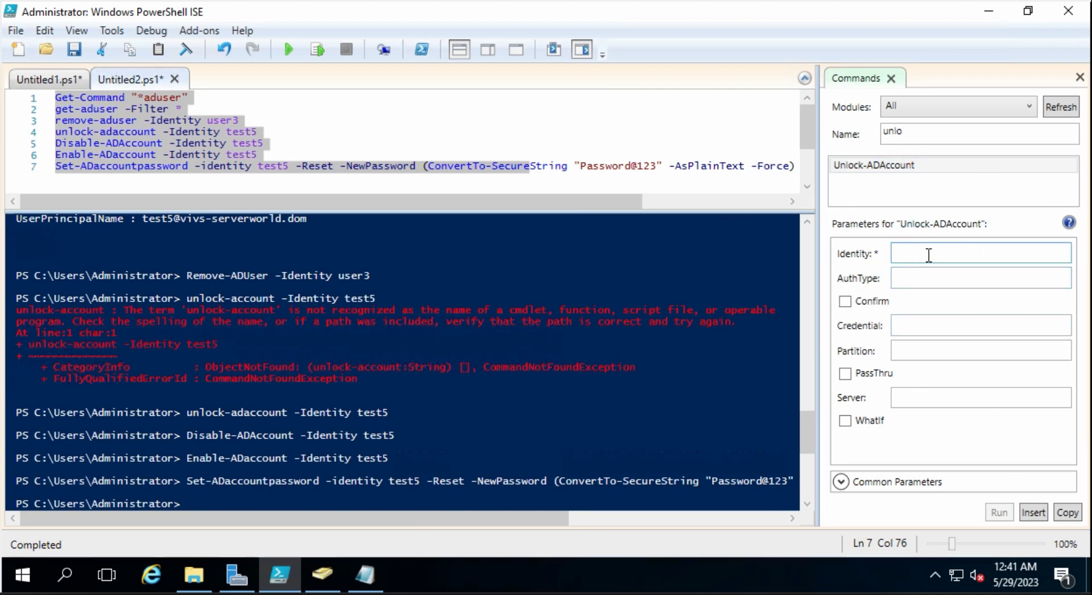
type("user3")
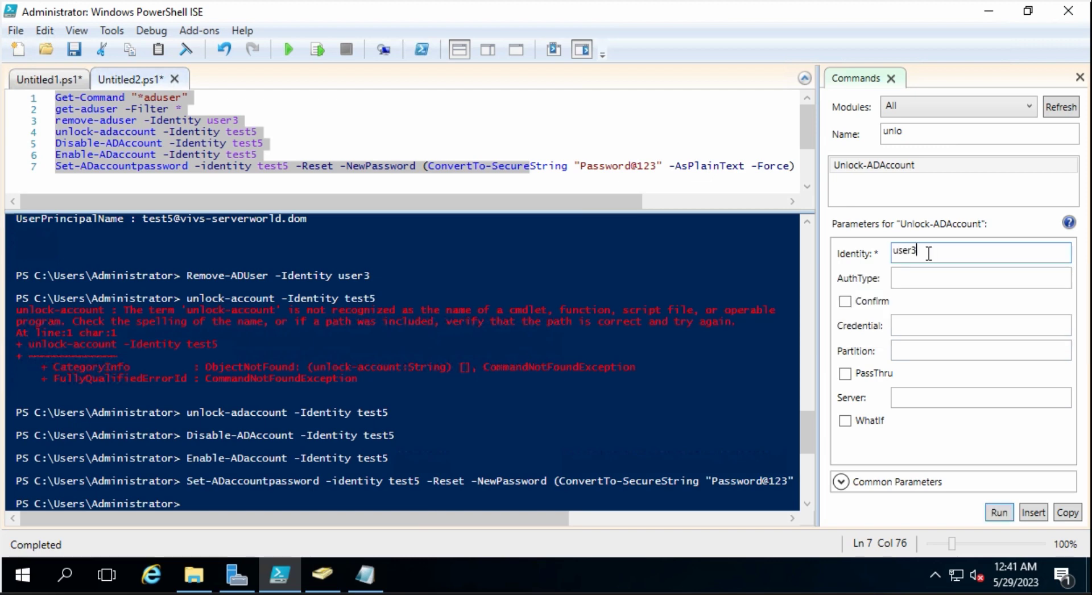
left_click(1034, 513)
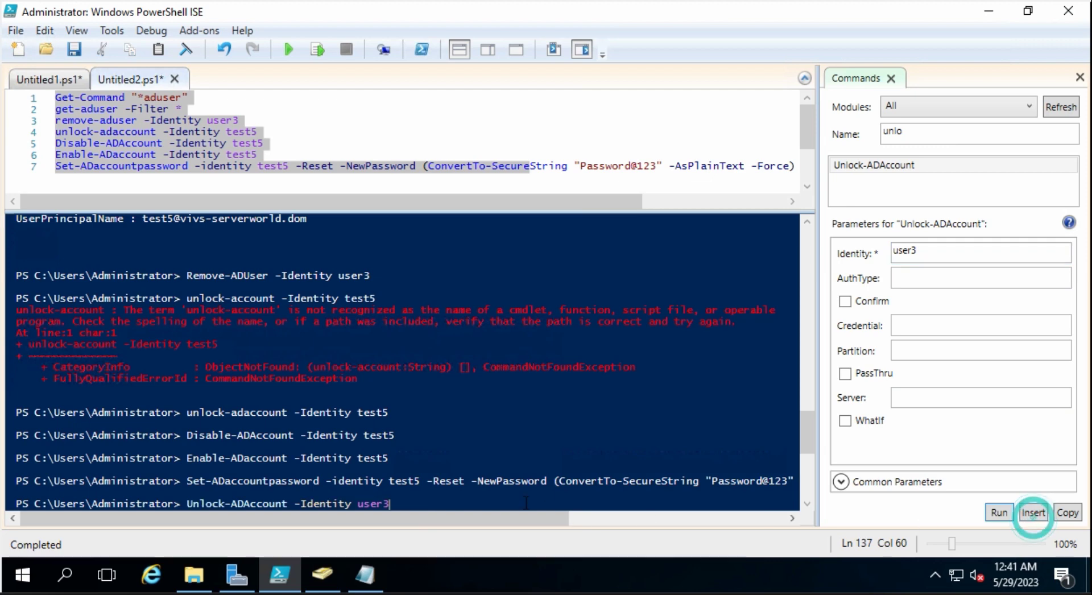
left_click(189, 503)
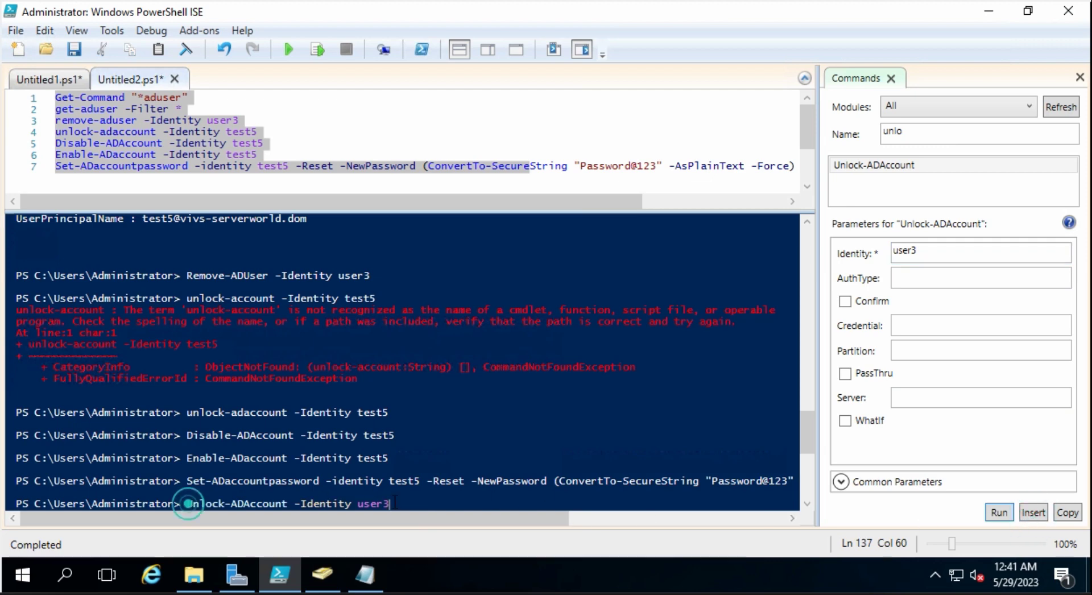
Delete the inserted Unlock-ADAccount command from the console prompt.
left_click(413, 501)
key("BackSpace")
key("BackSpace")
key("BackSpace")
key("BackSpace")
key("BackSpace")
key("BackSpace")
key("BackSpace")
key("BackSpace")
key("BackSpace")
key("BackSpace")
key("BackSpace")
key("BackSpace")
key("BackSpace")
key("BackSpace")
key("BackSpace")
key("BackSpace")
key("BackSpace")
key("BackSpace")
key("BackSpace")
key("BackSpace")
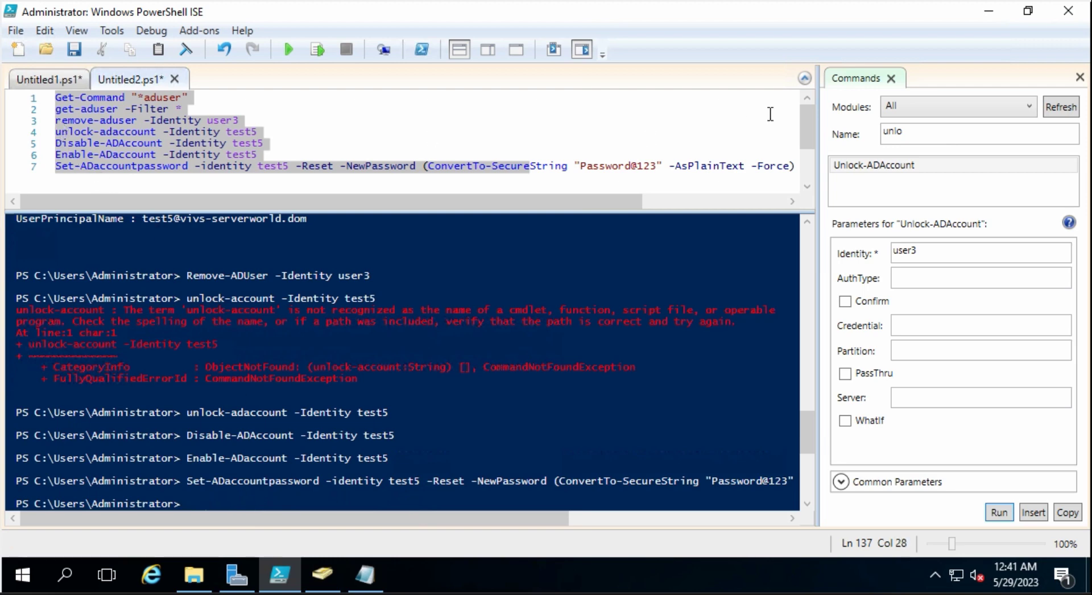
Search the command list for remove-adu, show the Remove-ADUser parameters and set the identity to user3.
double_click(922, 132)
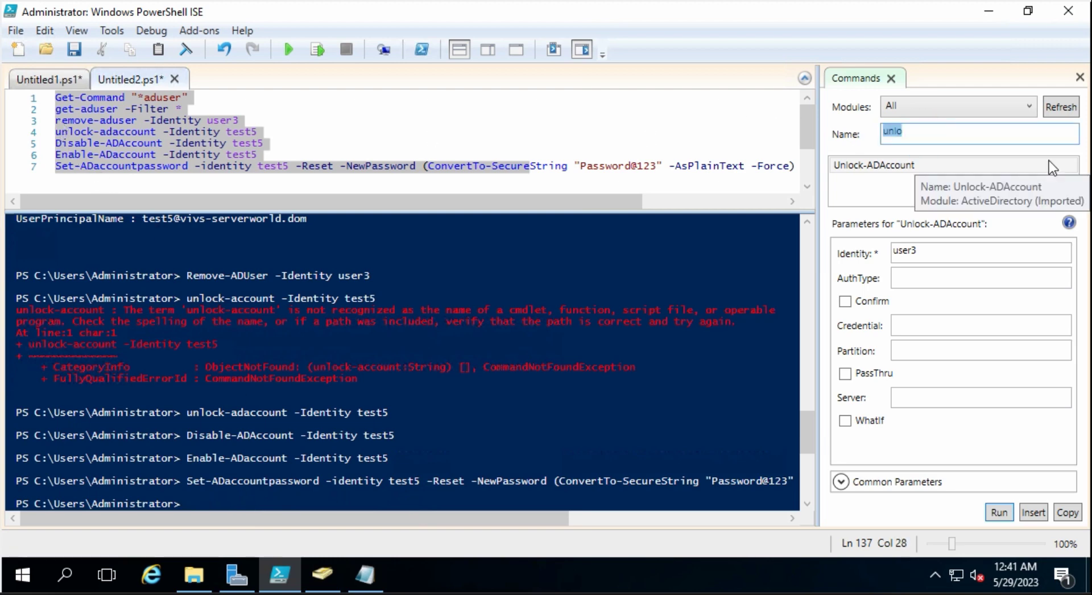
type("remove")
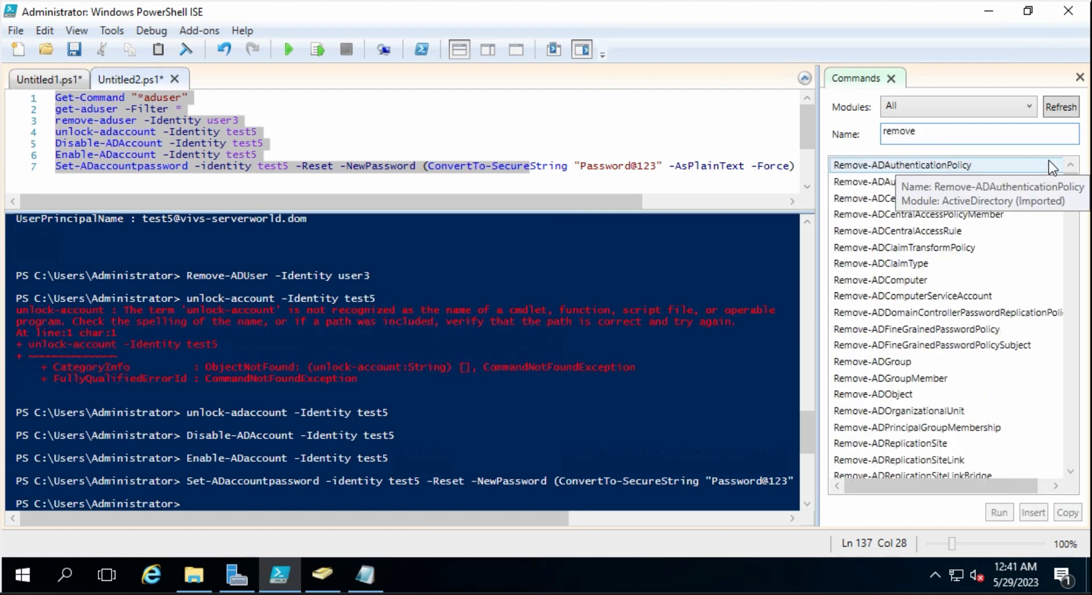
type("-ad")
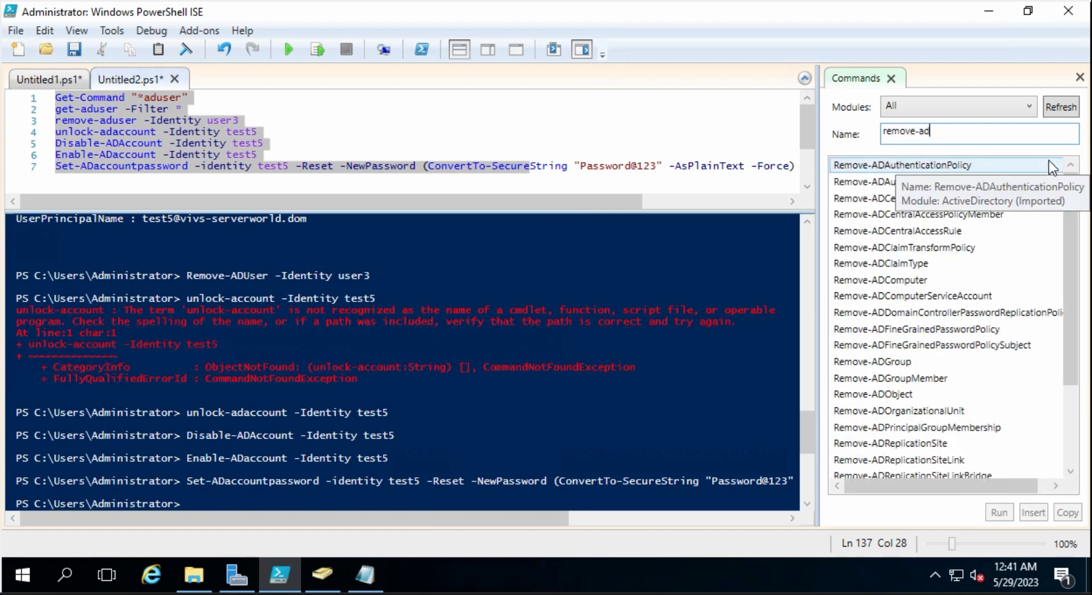
type("u")
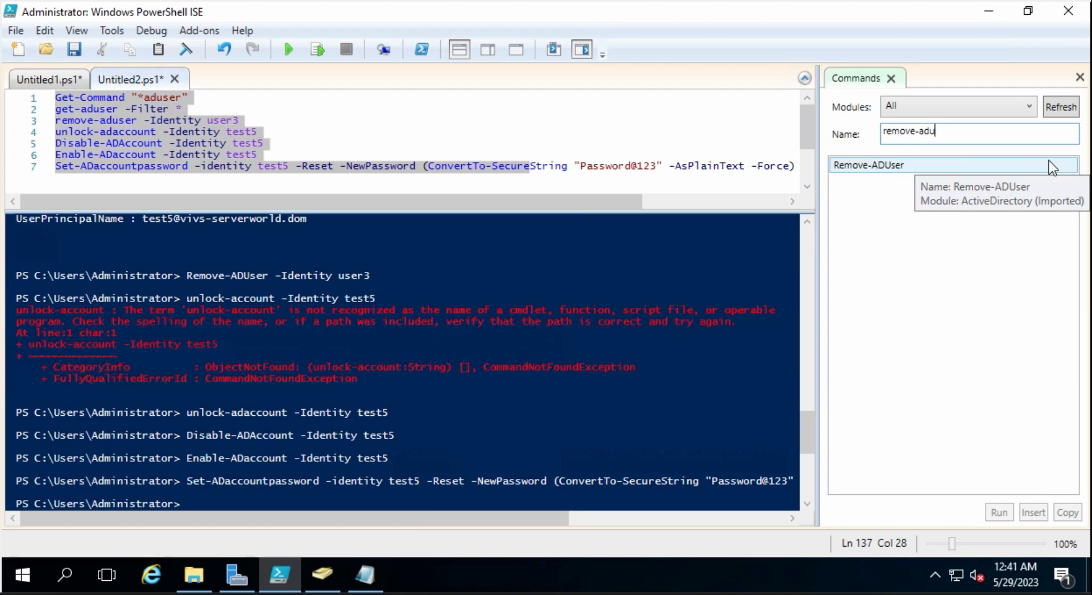
left_click(989, 167)
left_click(941, 249)
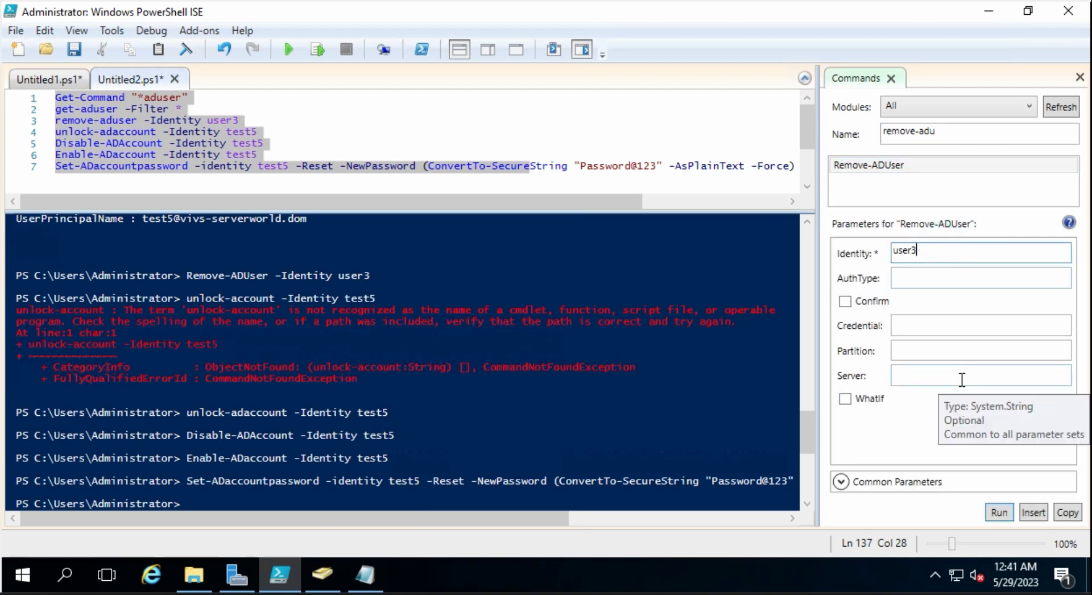
Enable the Confirm parameter, insert the Remove-ADUser command into the console and highlight its -Confirm part.
left_click(846, 303)
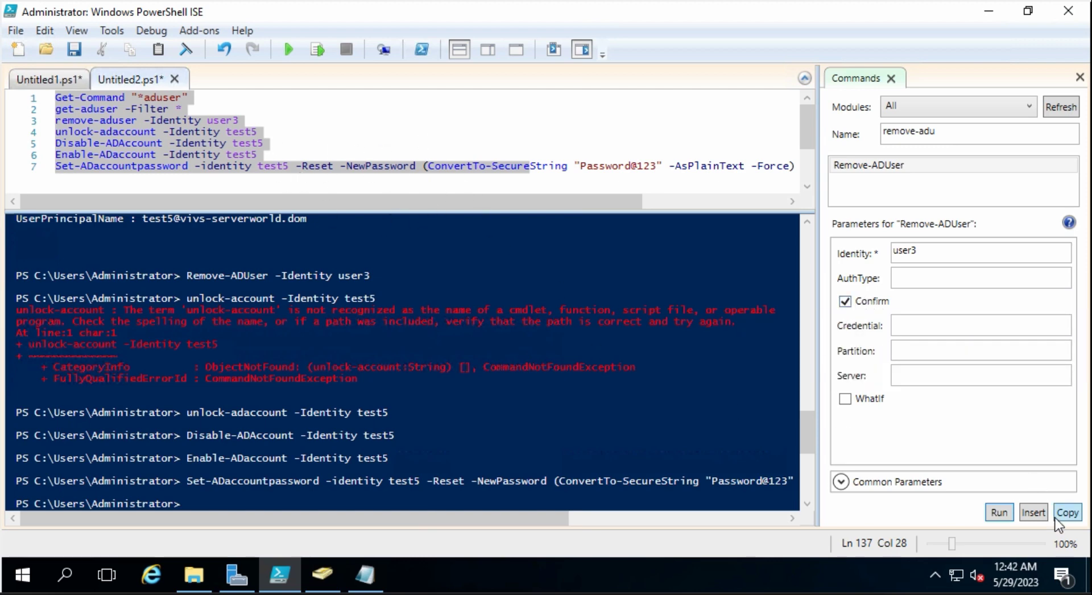
left_click(1034, 512)
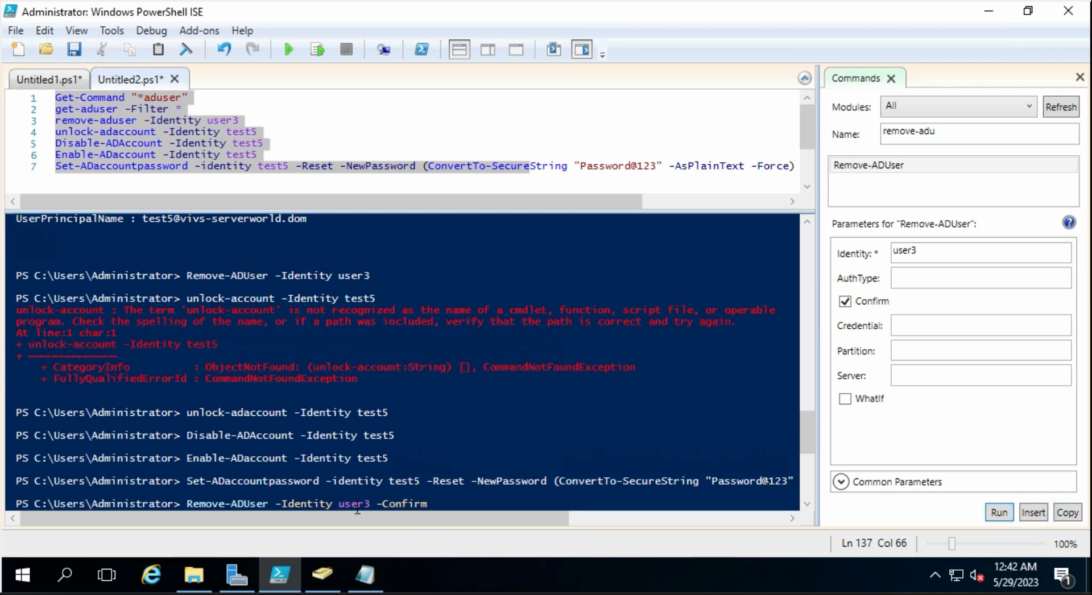
left_click_drag(433, 504, 377, 503)
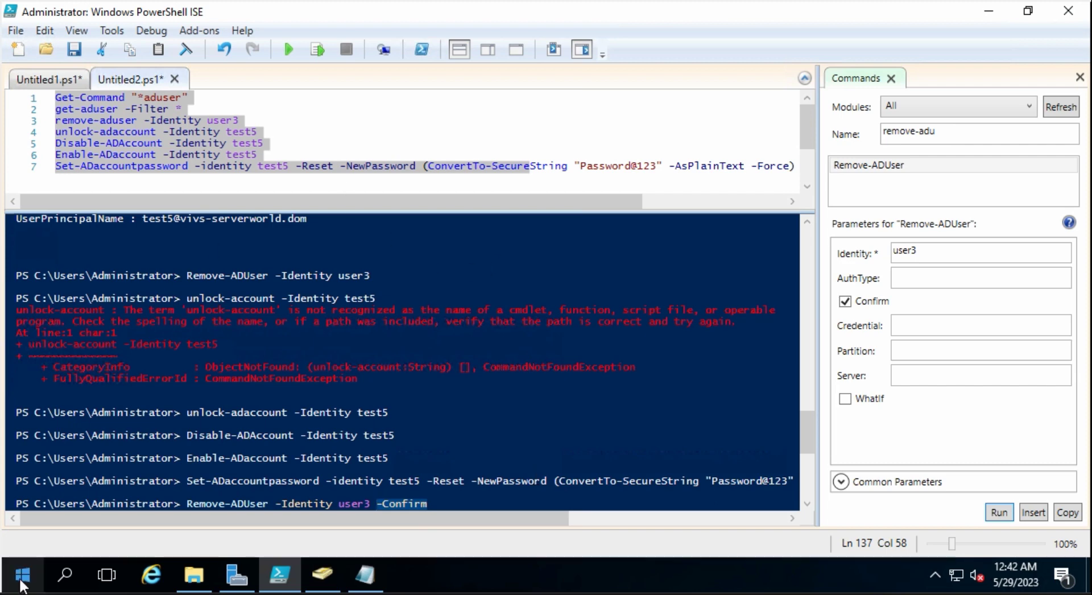
Switch to Server Manager, launch Active Directory Administrative Center from it and maximize its window.
left_click(237, 576)
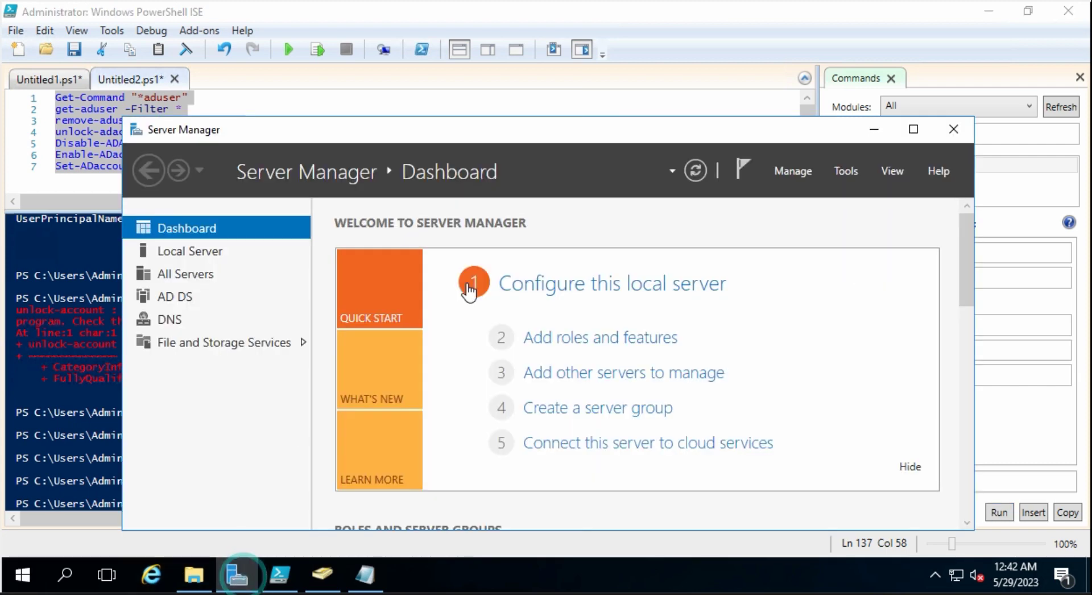
left_click(914, 130)
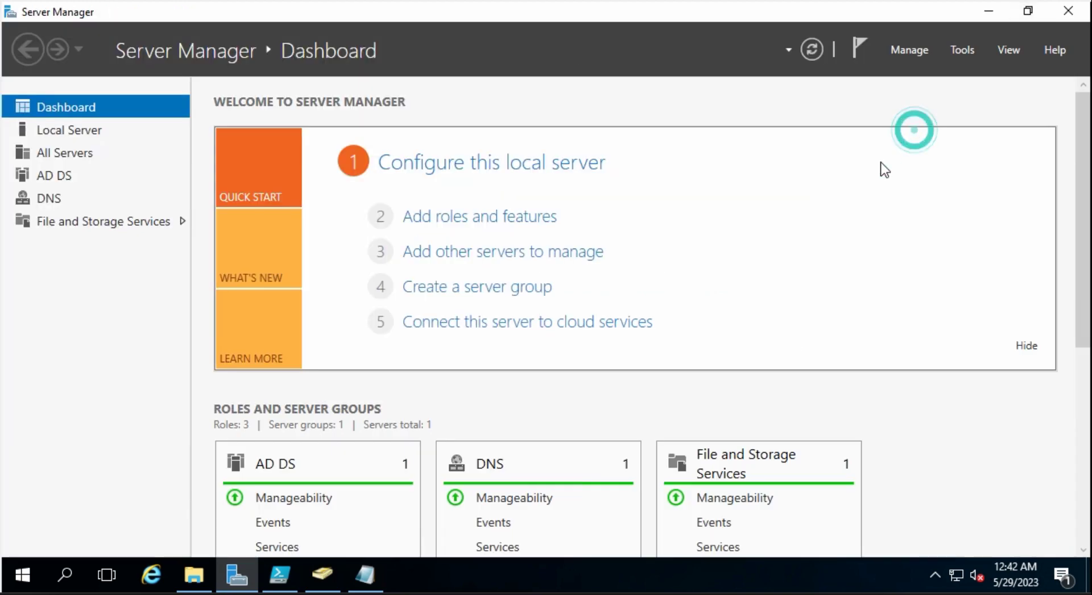
left_click(961, 52)
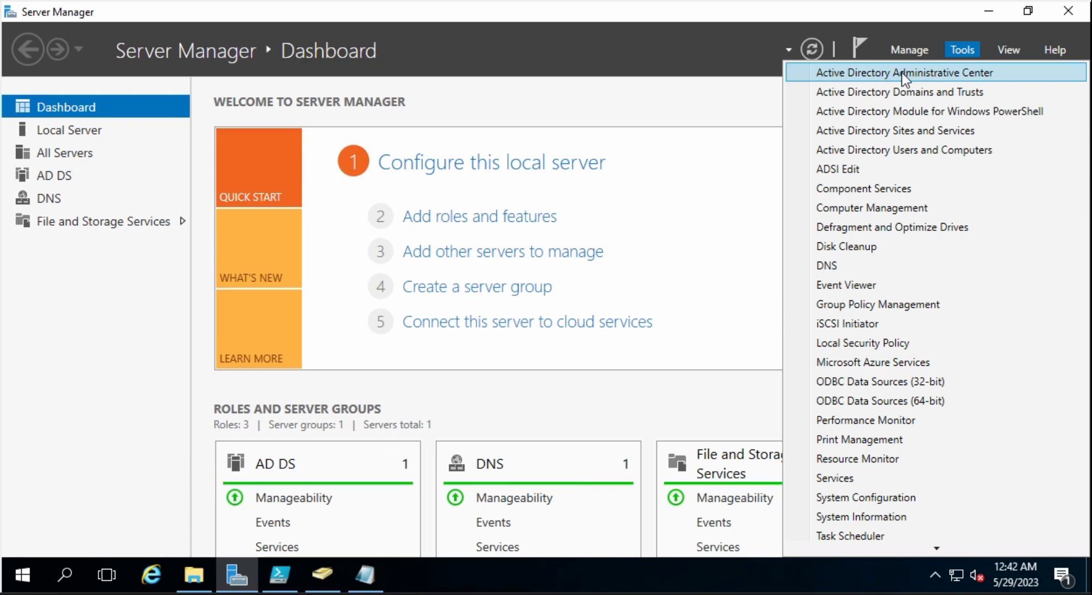
left_click(964, 76)
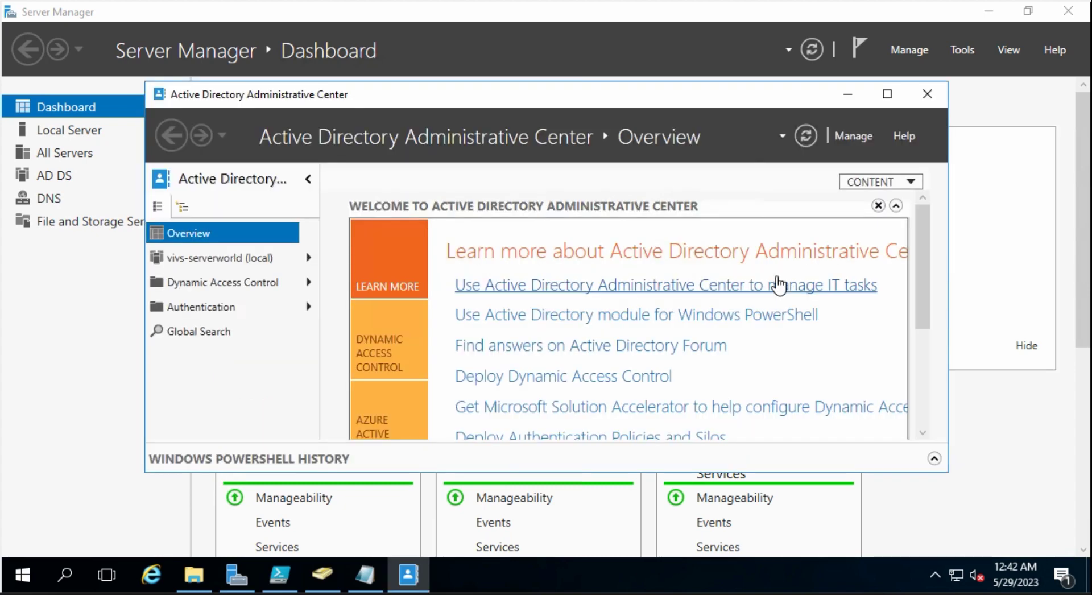
left_click(887, 95)
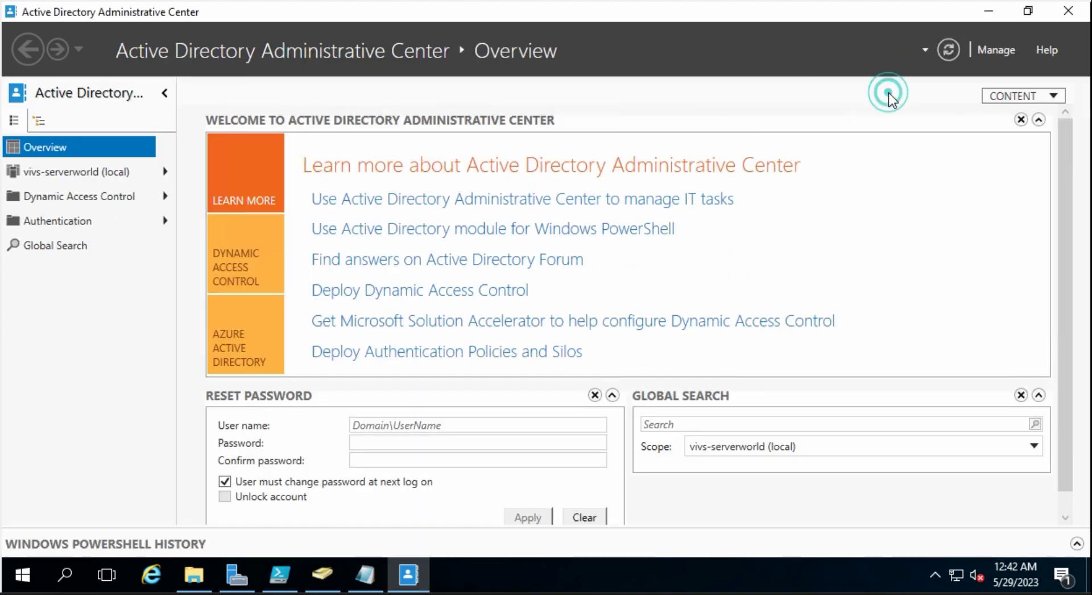
Try to enable the Recycle Bin for the vivs-serverworld (local) domain and dismiss the resulting dialog.
left_click(49, 171)
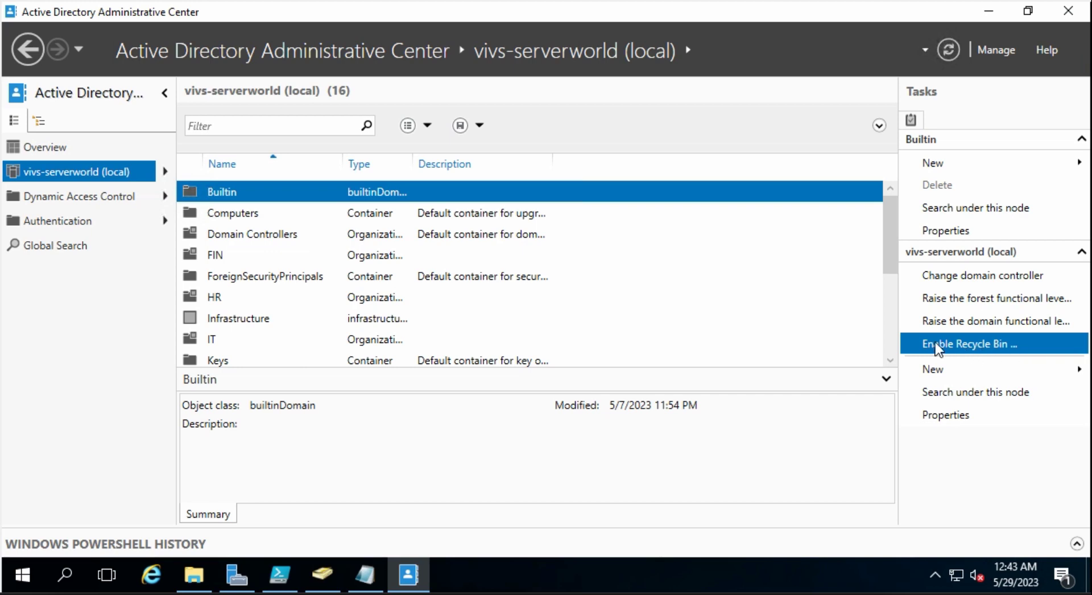
left_click(994, 346)
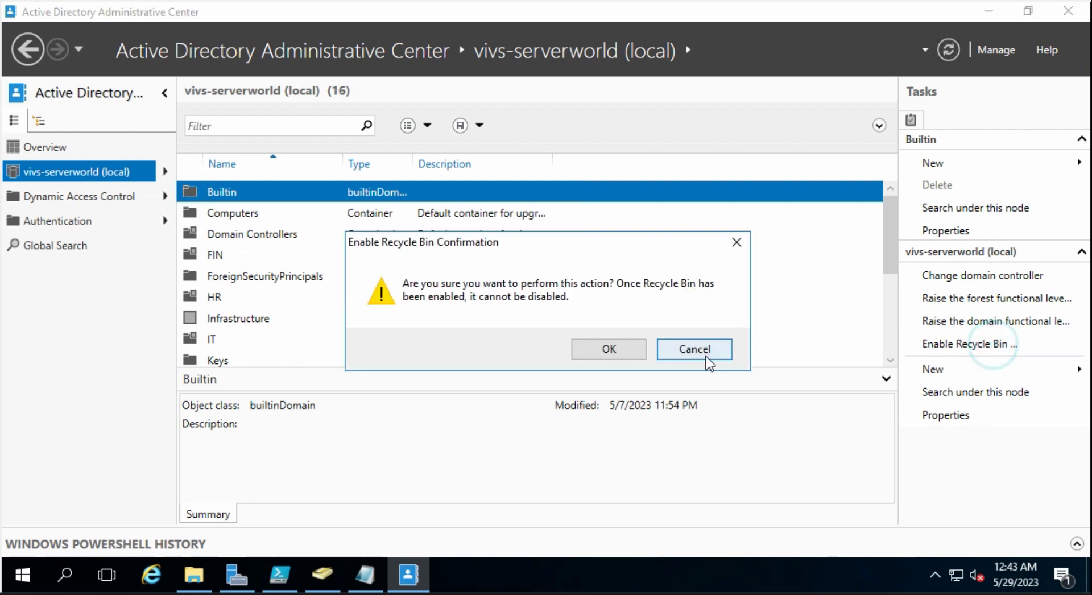
left_click(606, 348)
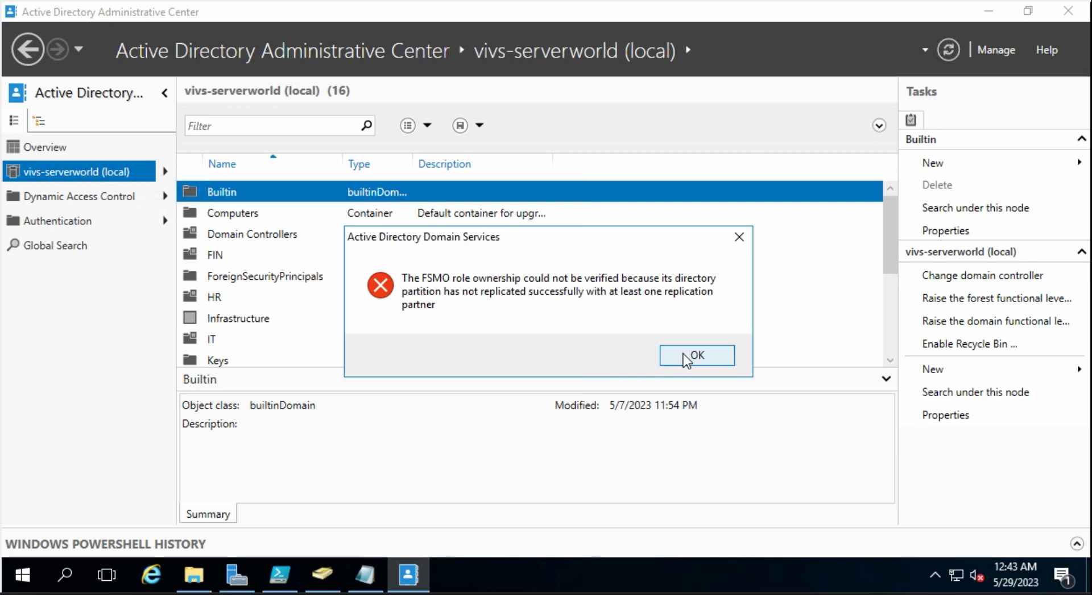
left_click(683, 354)
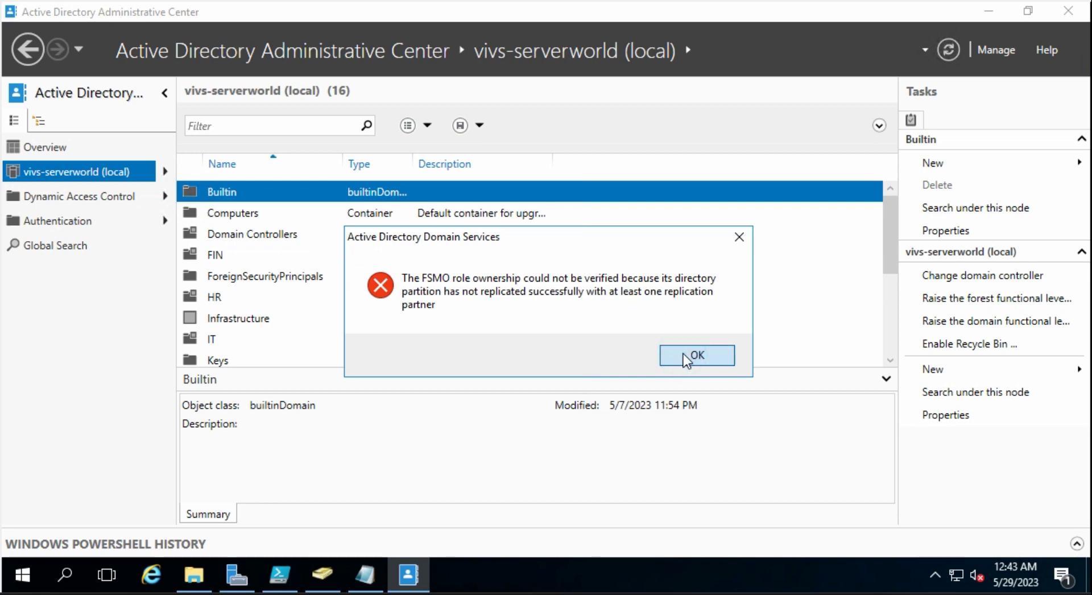
left_click(684, 354)
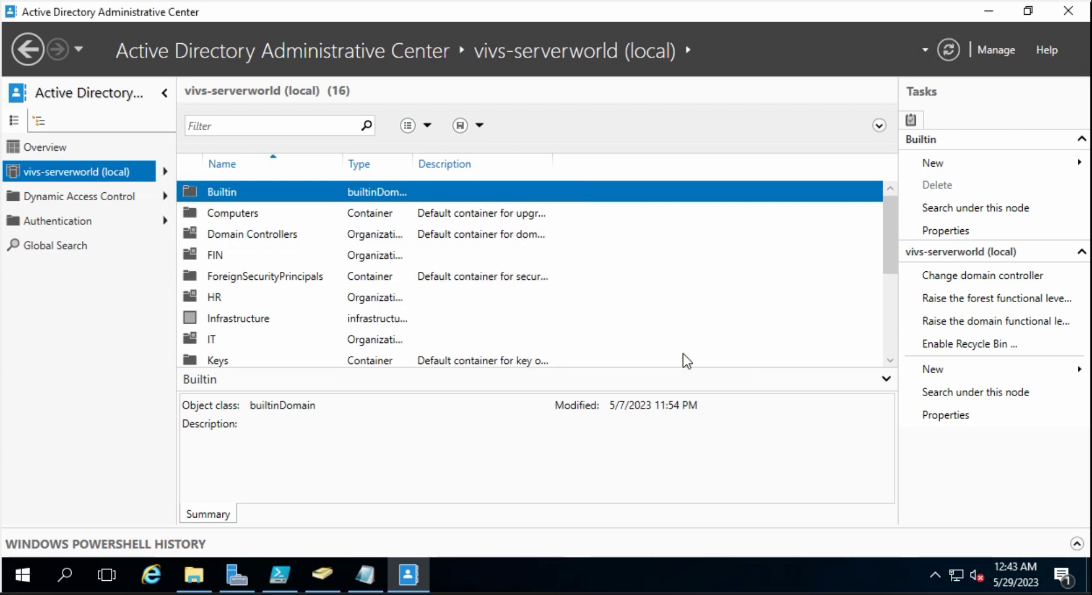
Refresh the domain view and try once more to enable the Recycle Bin.
left_click(950, 50)
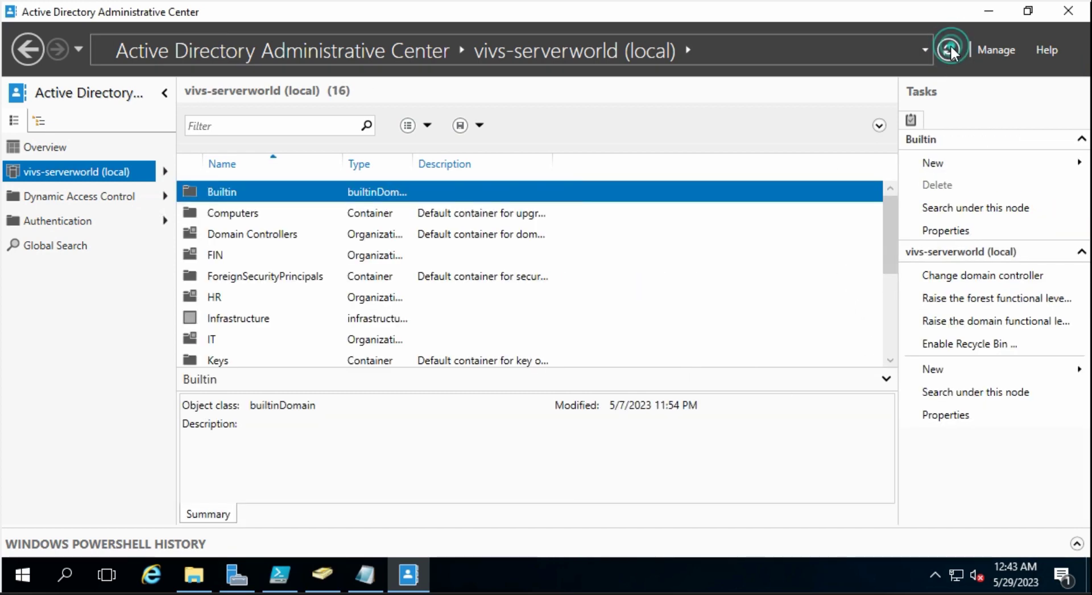
left_click(982, 344)
left_click(614, 346)
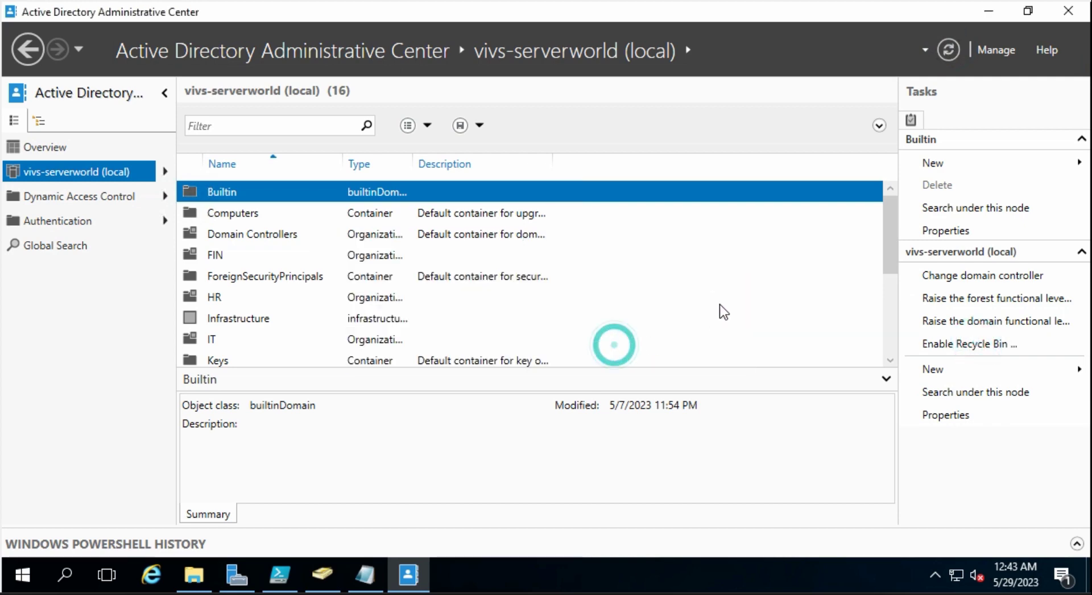
left_click(693, 358)
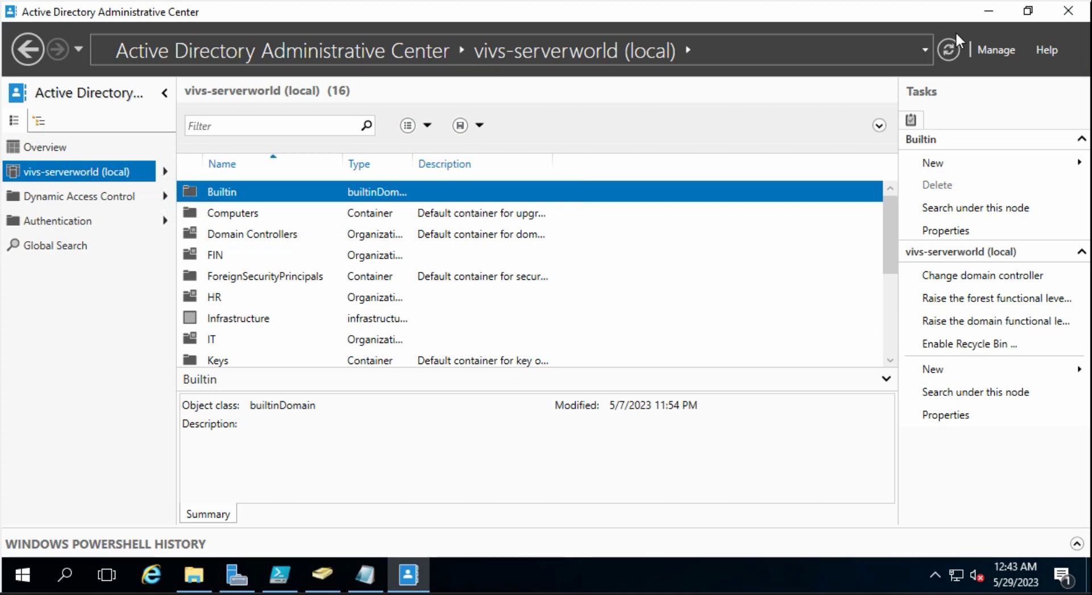
Refresh the vivs-serverworld (local) view, enable the Recycle Bin with confirmation and acknowledge the refresh notice.
left_click(949, 52)
left_click(949, 51)
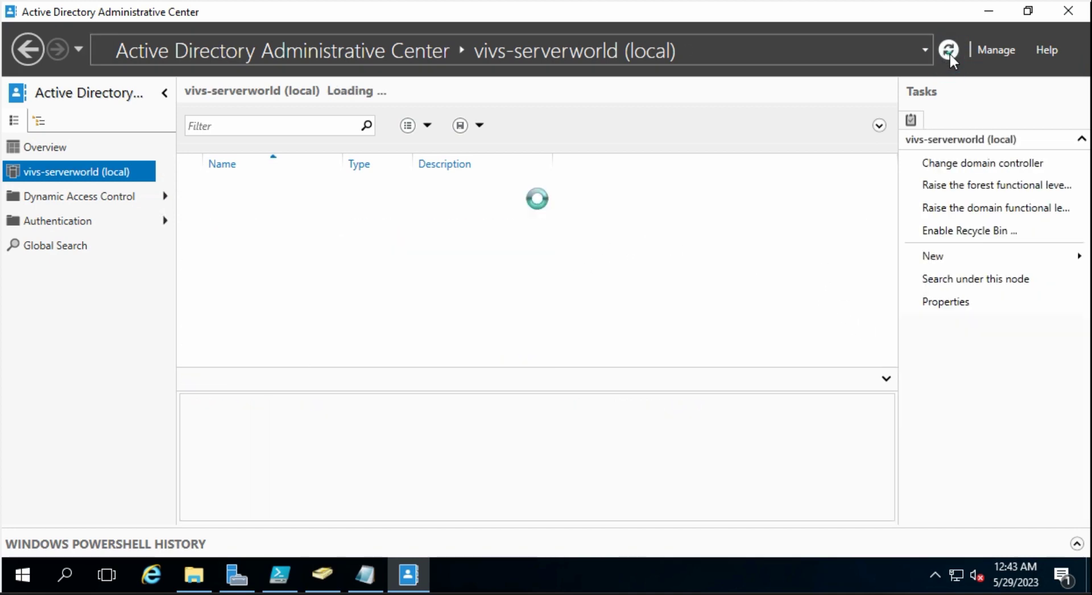
left_click(950, 51)
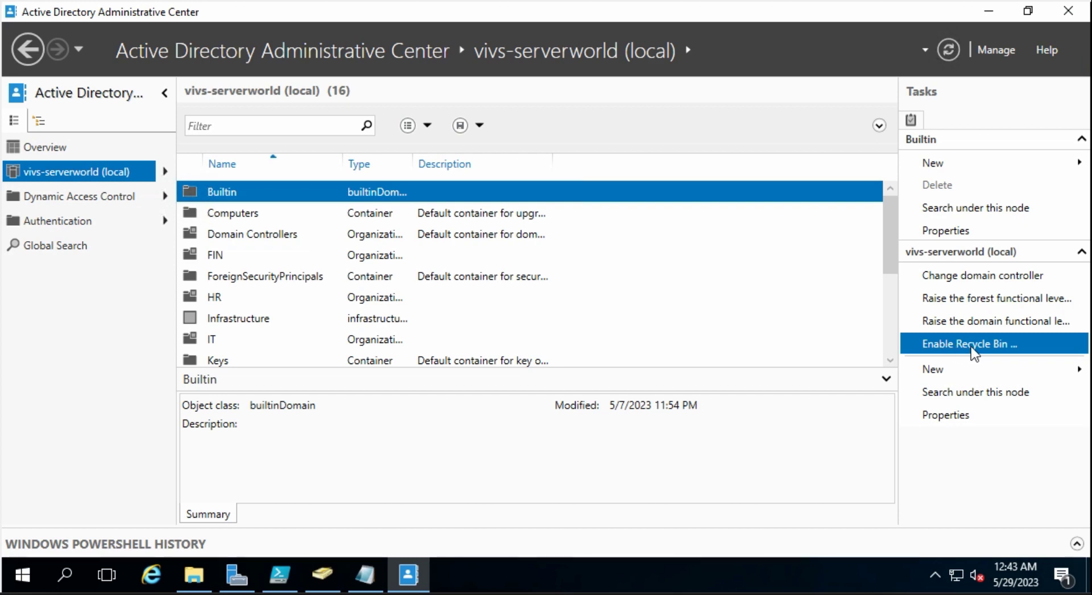
left_click(950, 49)
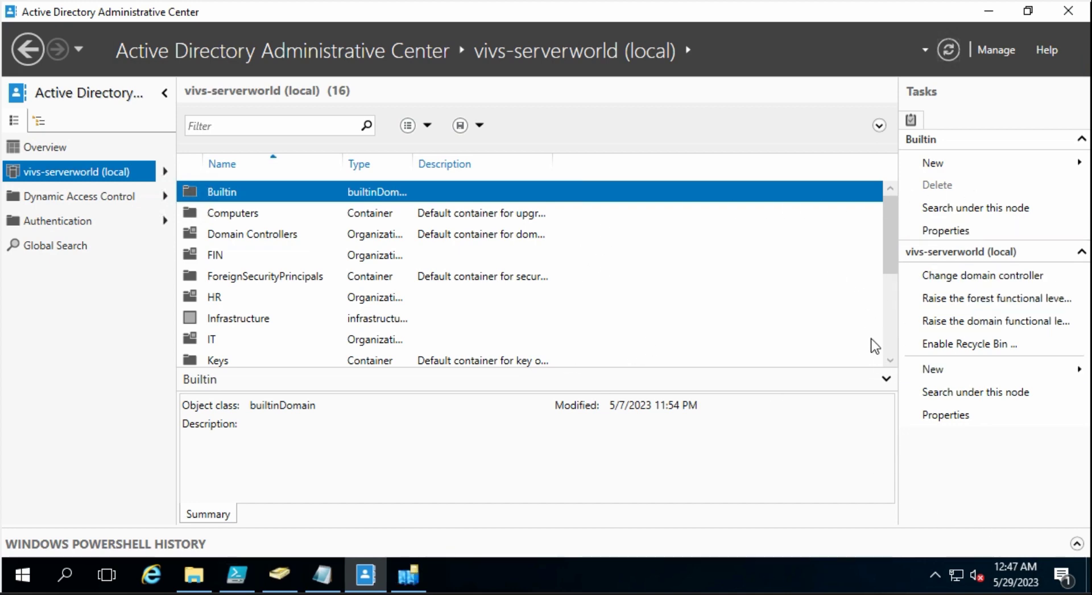
left_click(960, 345)
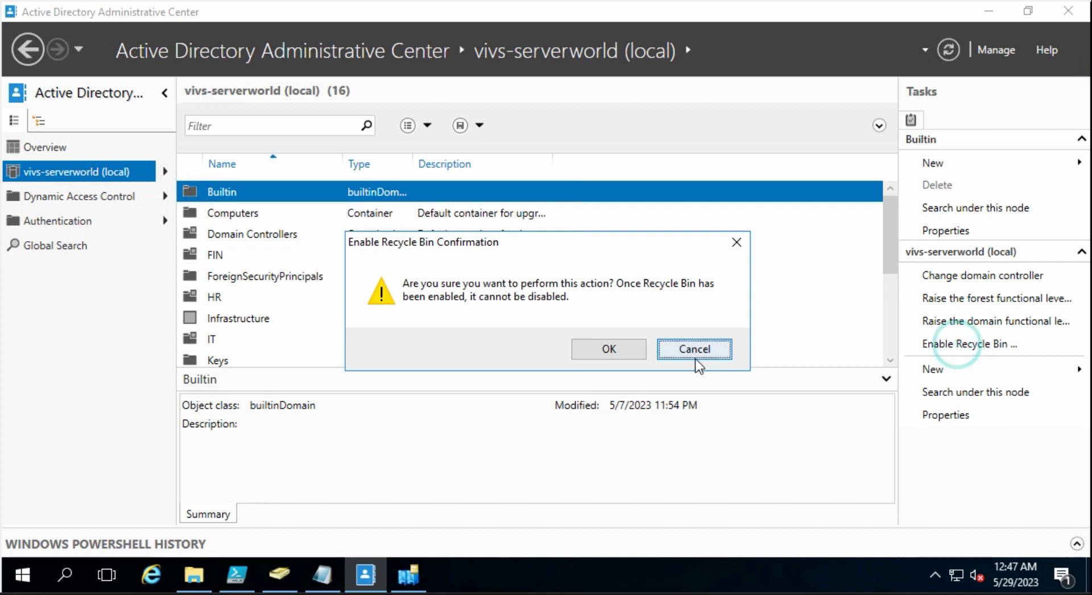
left_click(614, 353)
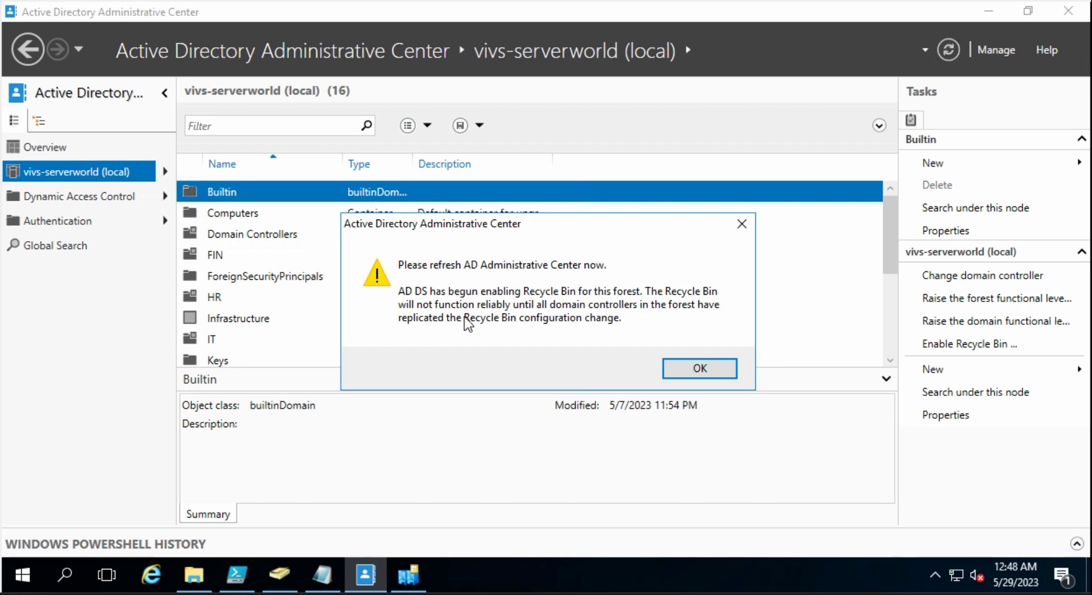
left_click(707, 371)
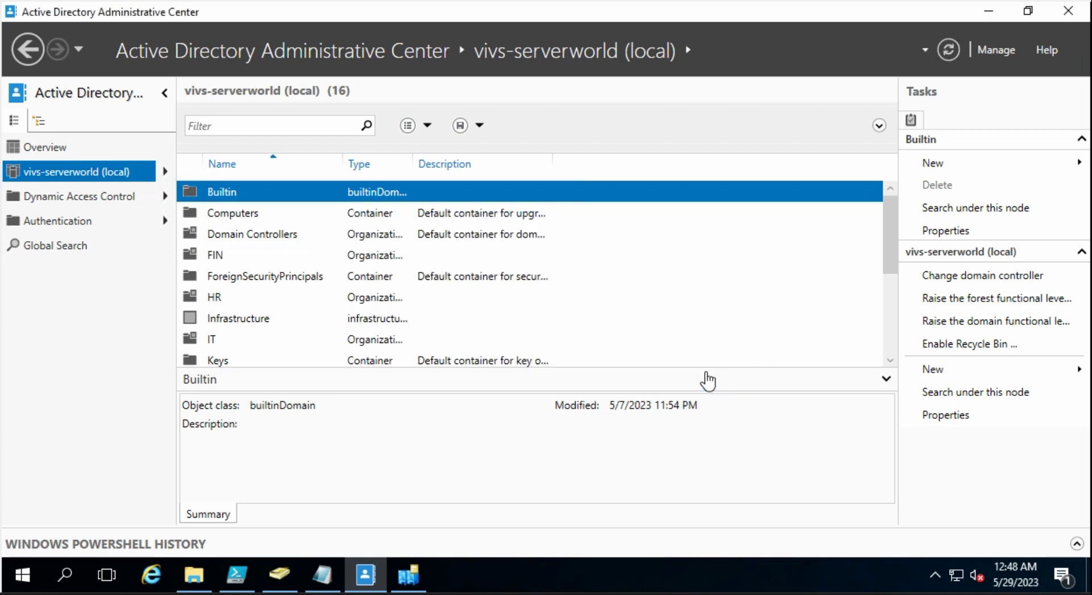
Refresh the vivs-serverworld (local) container list and check the Enable Recycle Bin option.
left_click(939, 50)
left_click(944, 50)
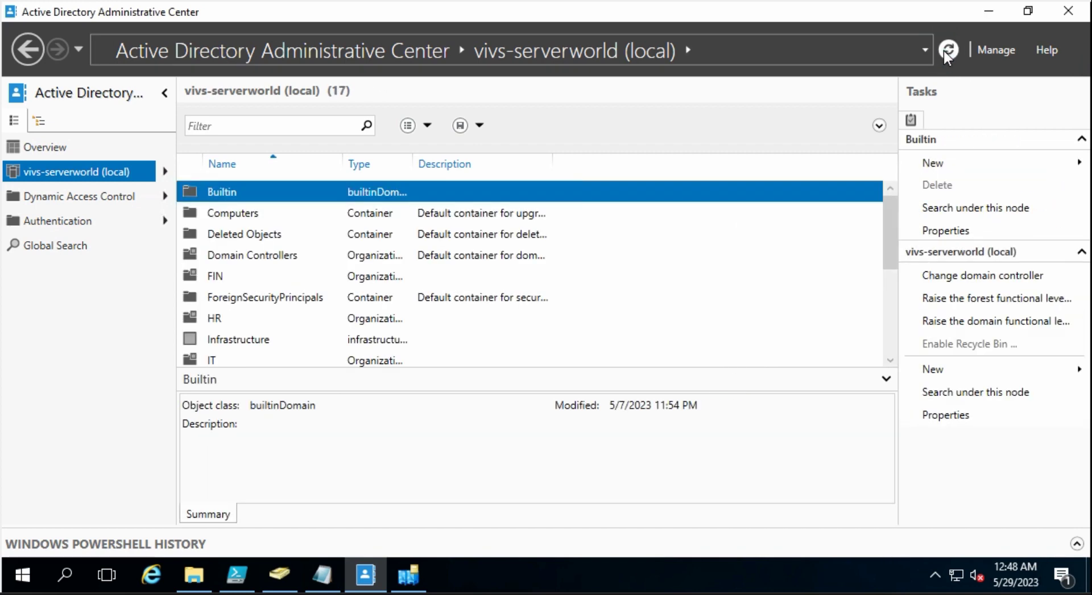
left_click(944, 50)
left_click(943, 50)
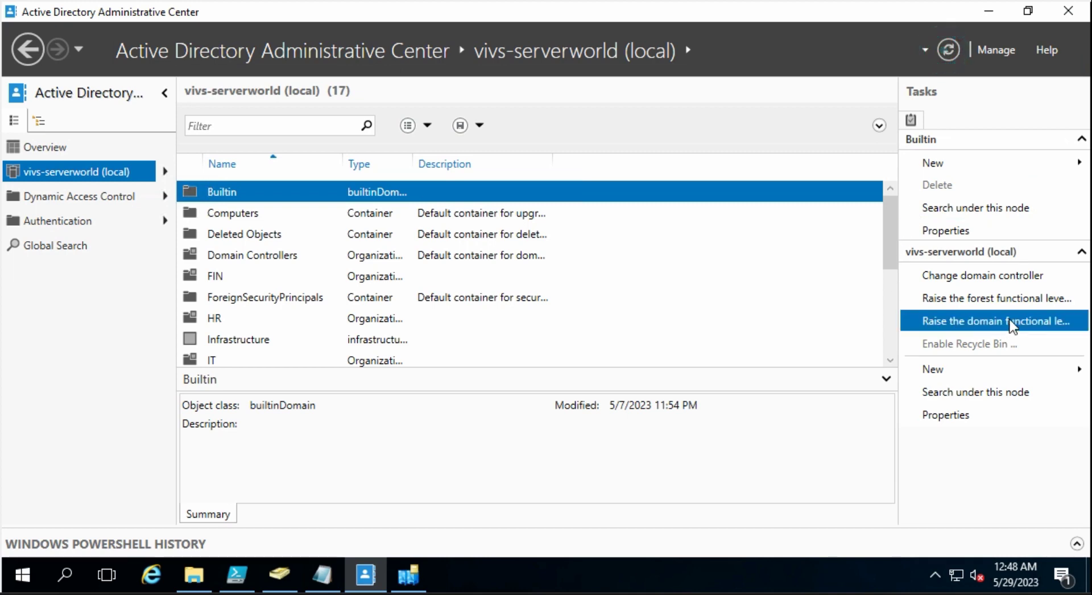
left_click(976, 343)
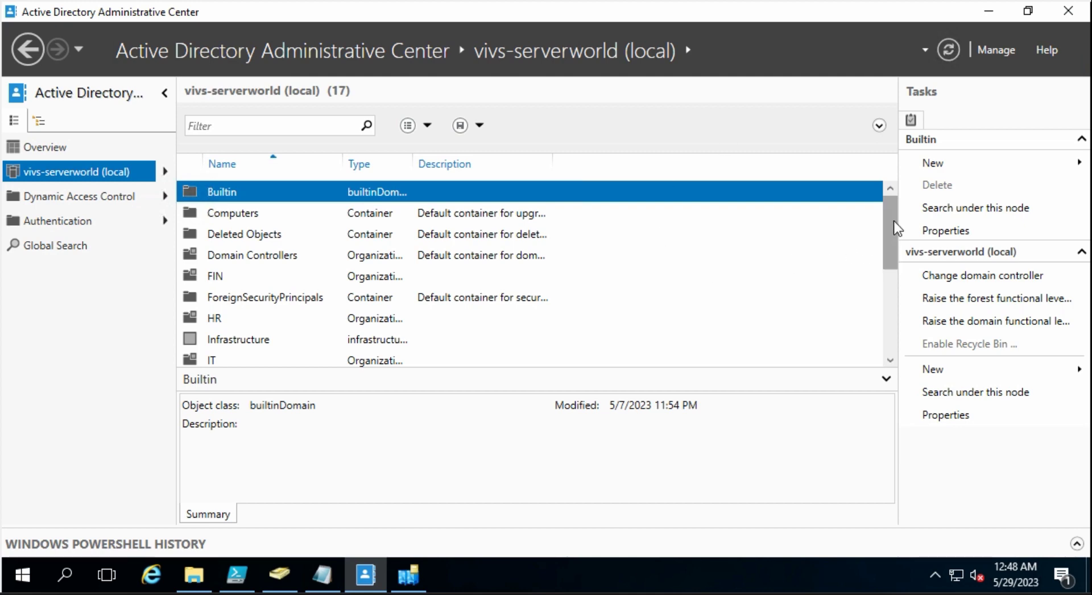
Open the Deleted Objects container of vivs-serverworld (local) and check its contents and available actions.
double_click(277, 236)
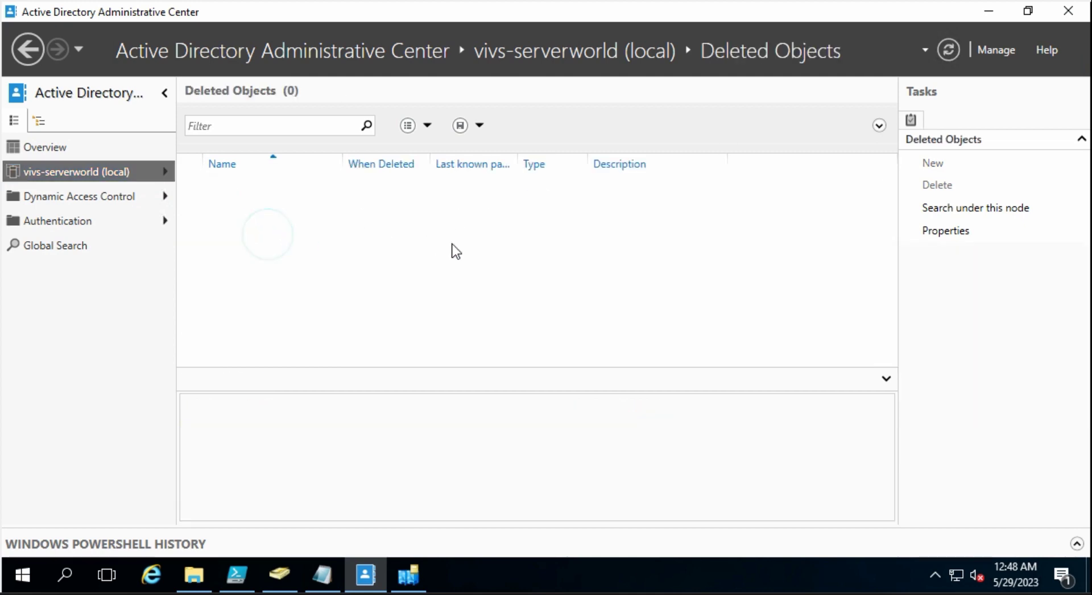
right_click(544, 251)
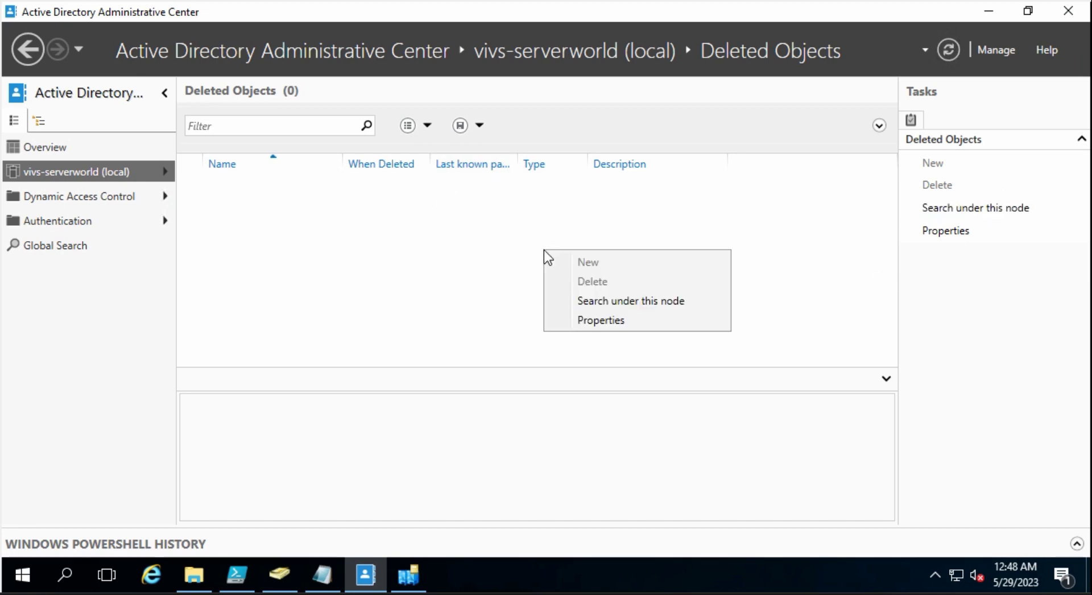
left_click(382, 280)
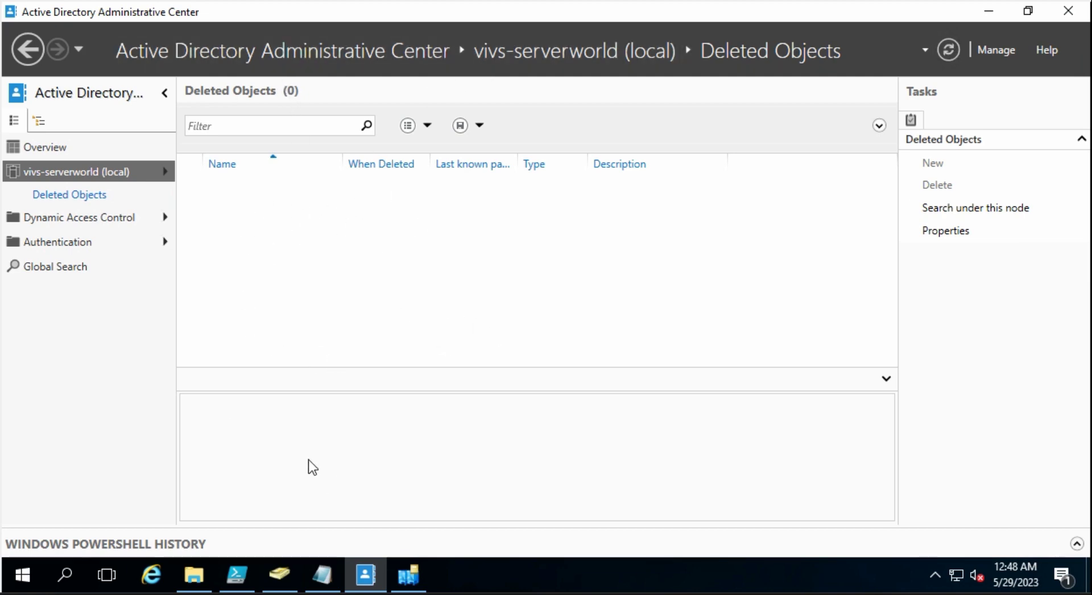
Switch to Active Directory Users and Computers, delete user4 from the IT organizational unit with confirmation, and return to Administrative Center.
left_click(279, 575)
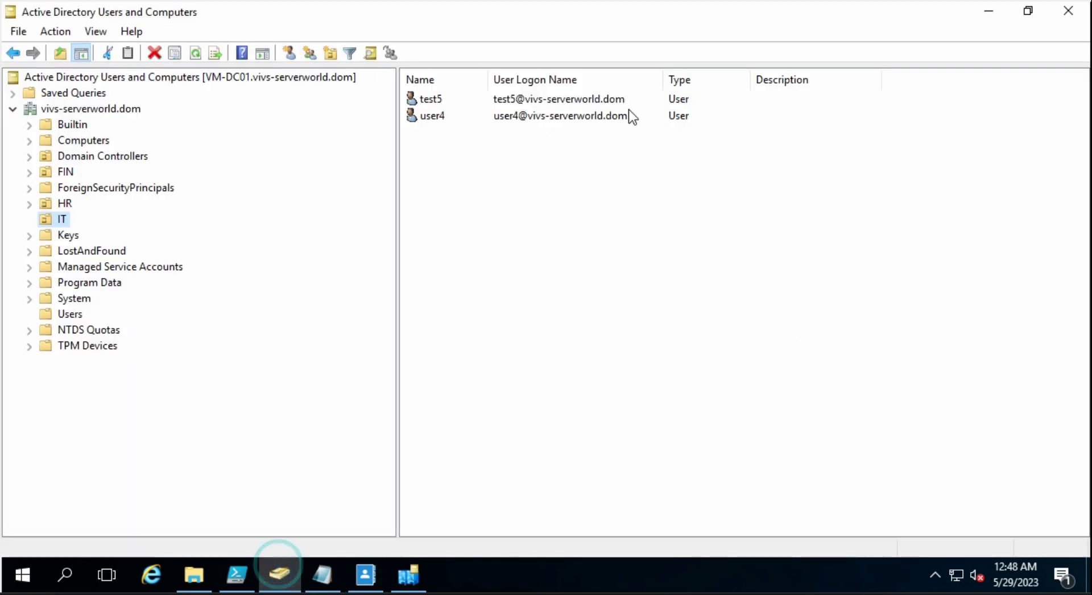
left_click(448, 119)
right_click(434, 118)
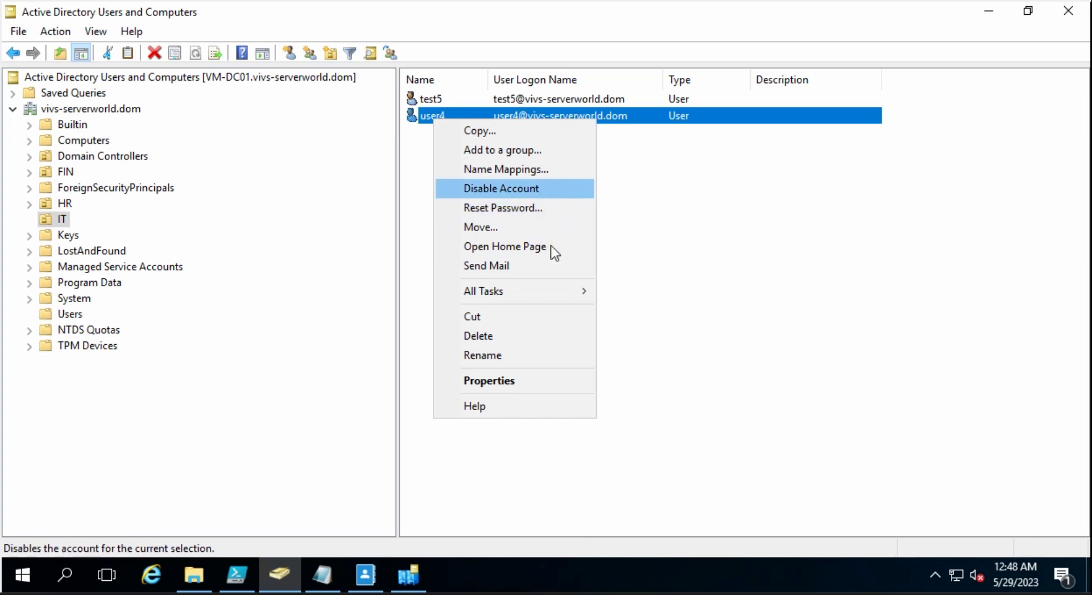
left_click(490, 336)
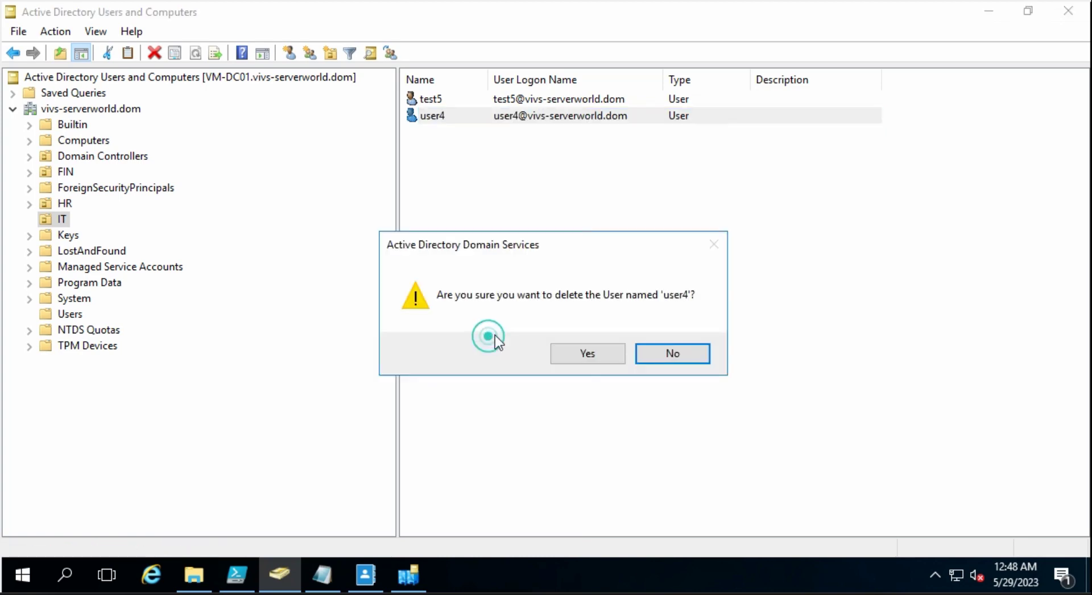
left_click(586, 351)
left_click(989, 12)
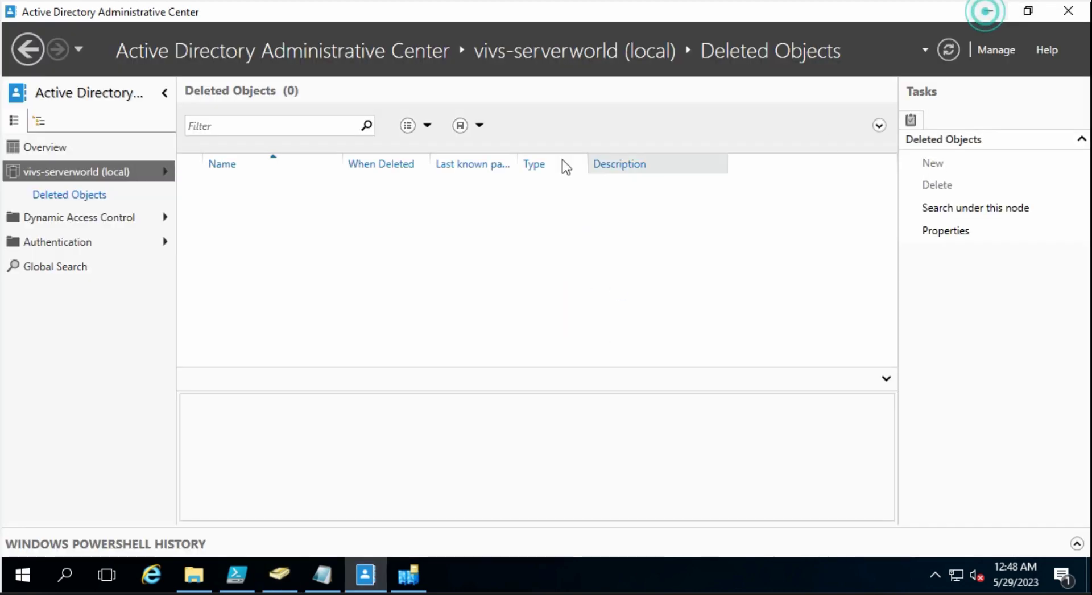
Reopen the Deleted Objects container through vivs-serverworld (local) to look for the deleted account.
right_click(333, 205)
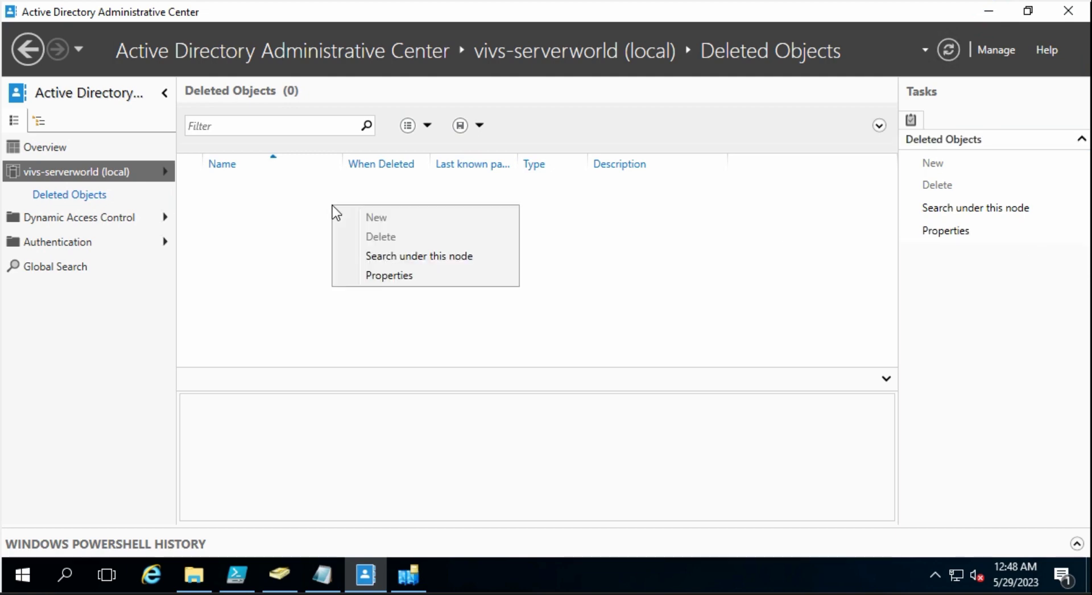
left_click(302, 250)
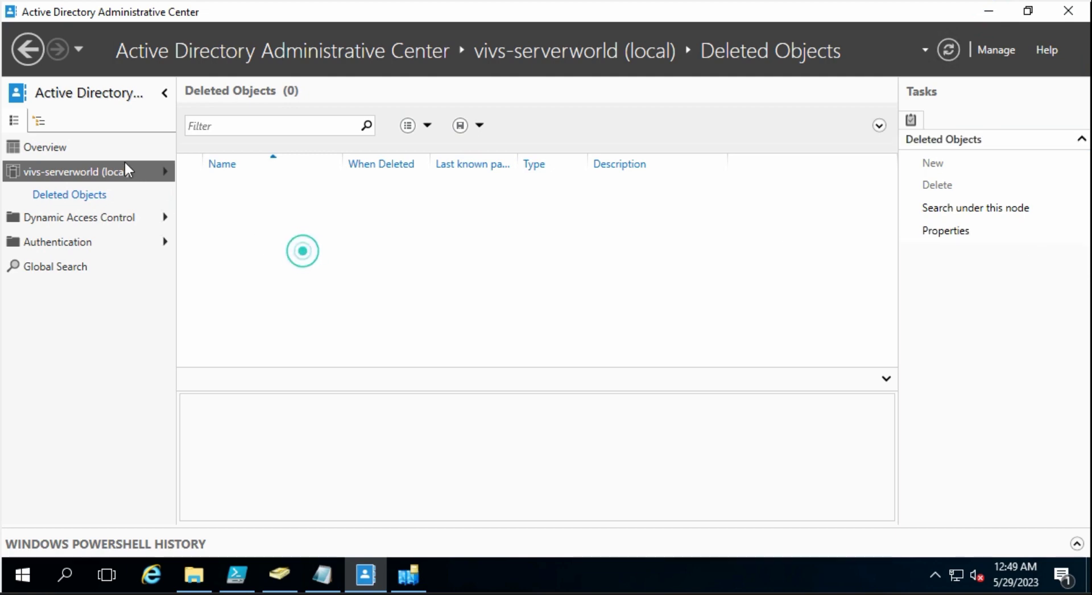
left_click(86, 173)
left_click(98, 196)
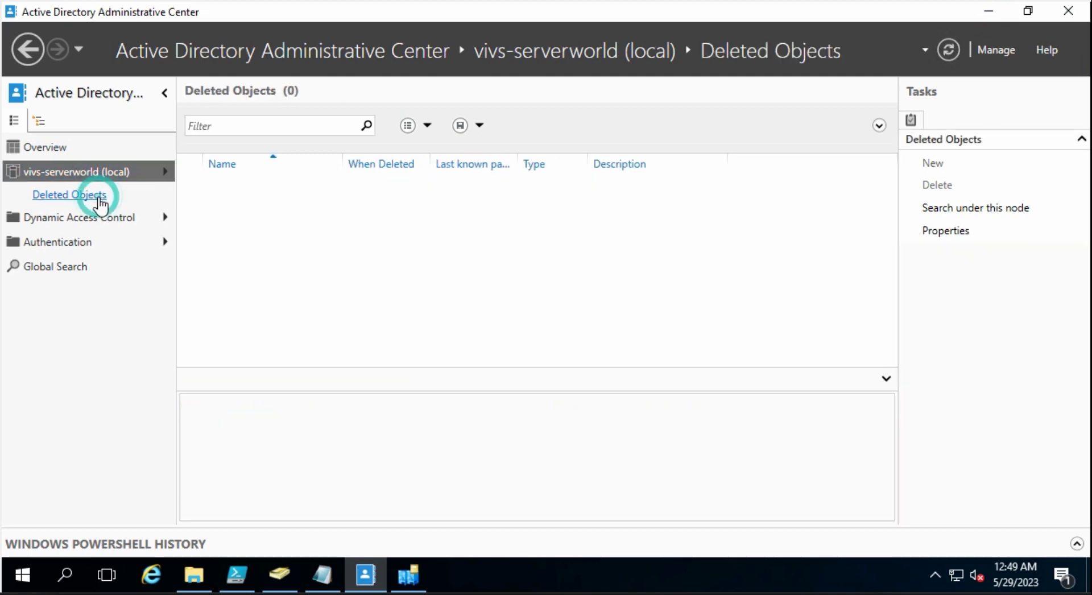
right_click(61, 194)
left_click(91, 171)
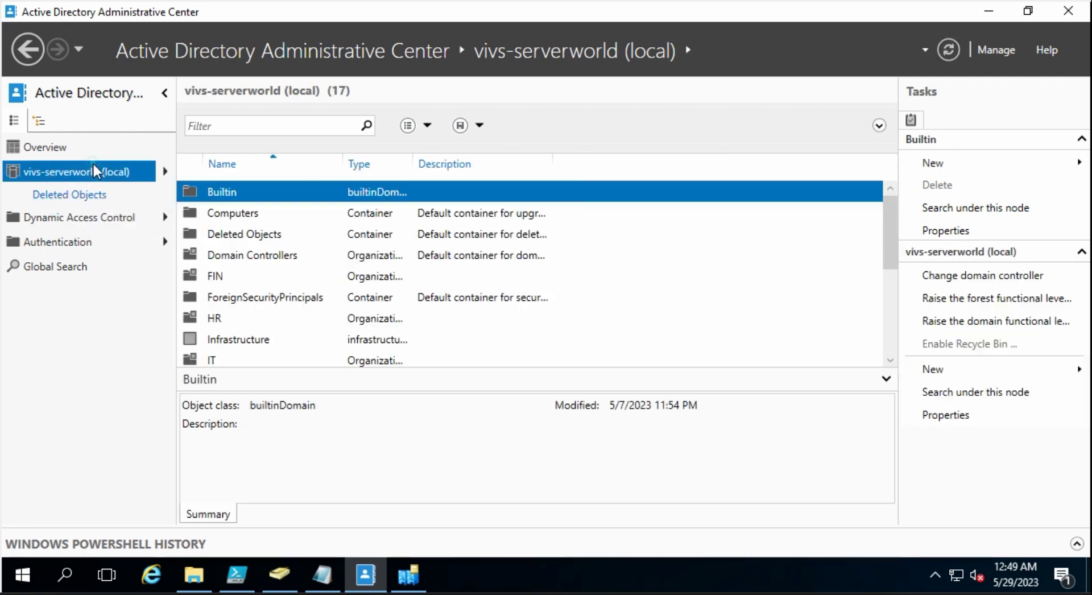
double_click(262, 237)
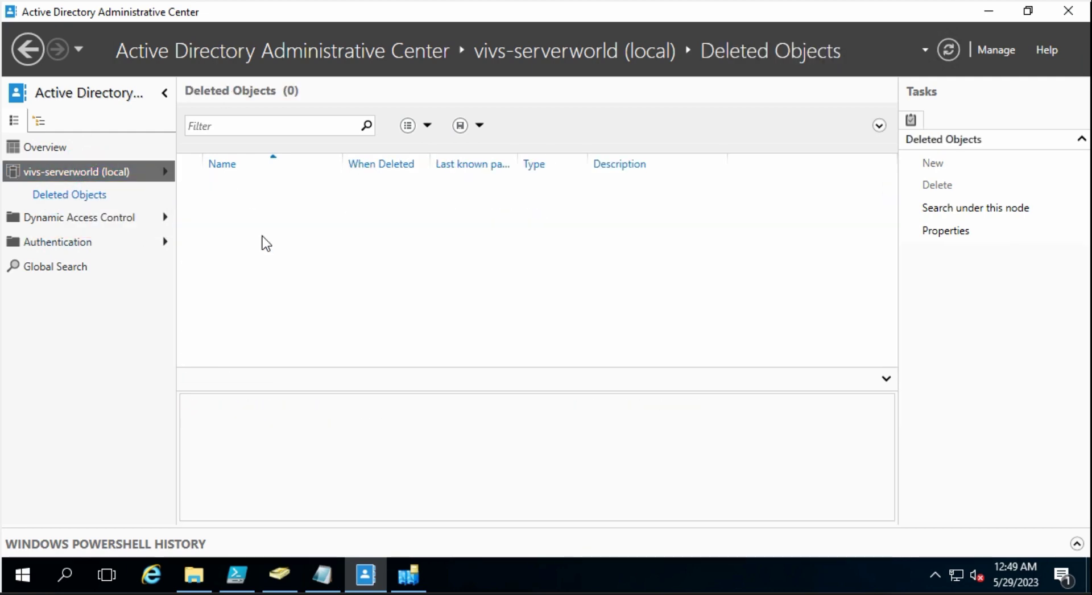
Filter the Deleted Objects list for user4.
left_click(366, 127)
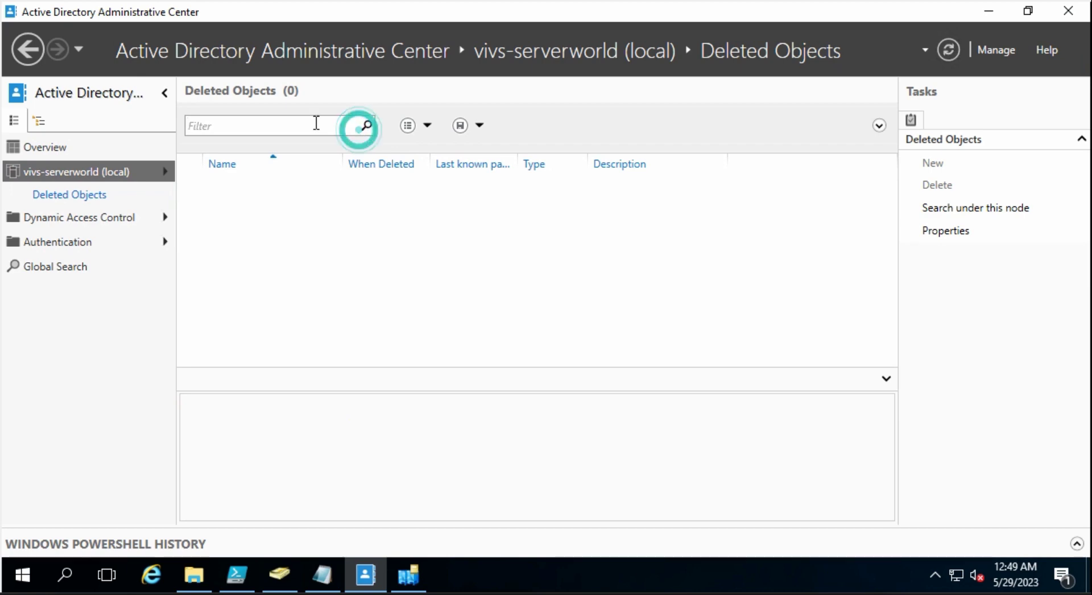
type("u")
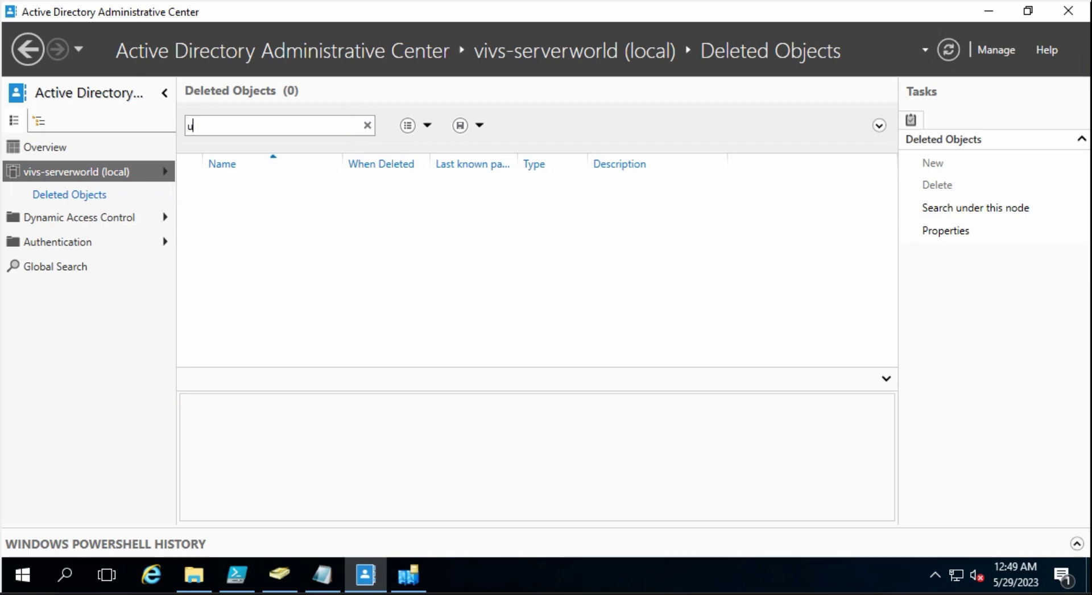
type("ser4")
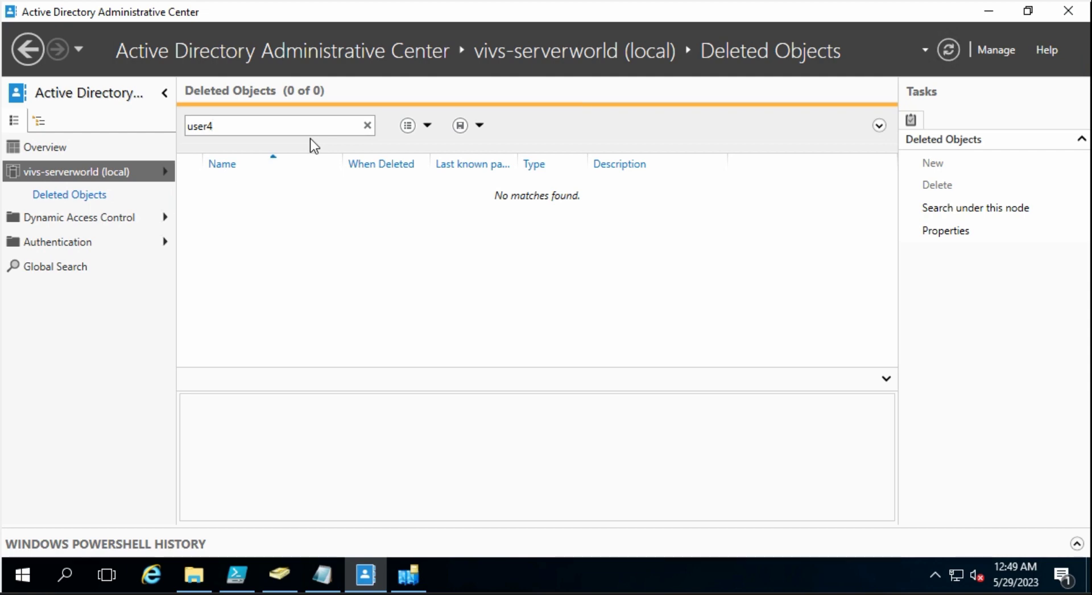
left_click(455, 202)
left_click(63, 198)
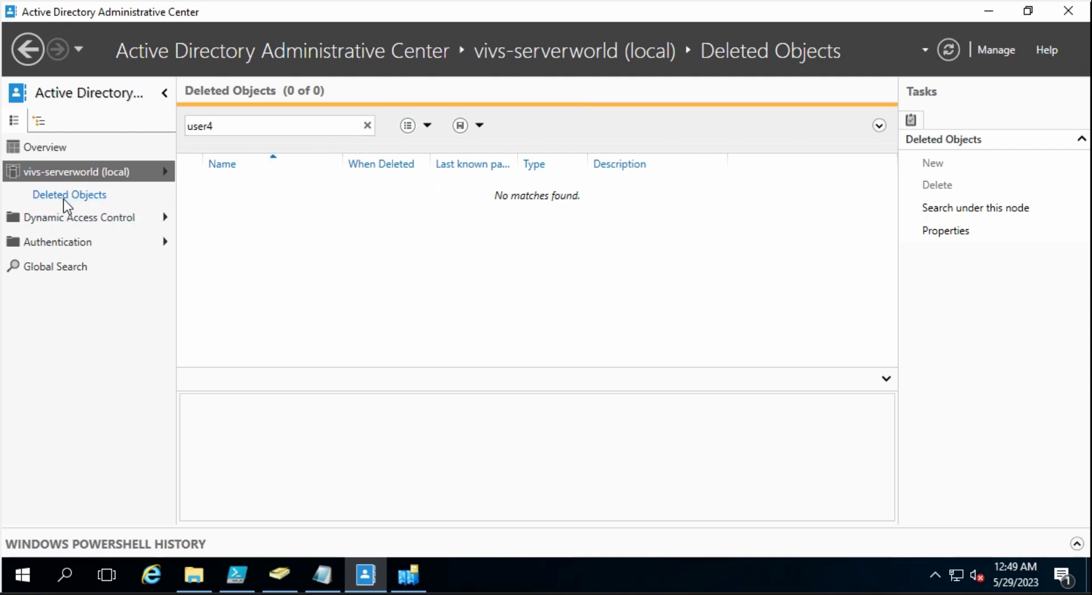
Refresh the vivs-serverworld (local) view and restore user4 from Deleted Objects to its original location.
left_click(118, 220)
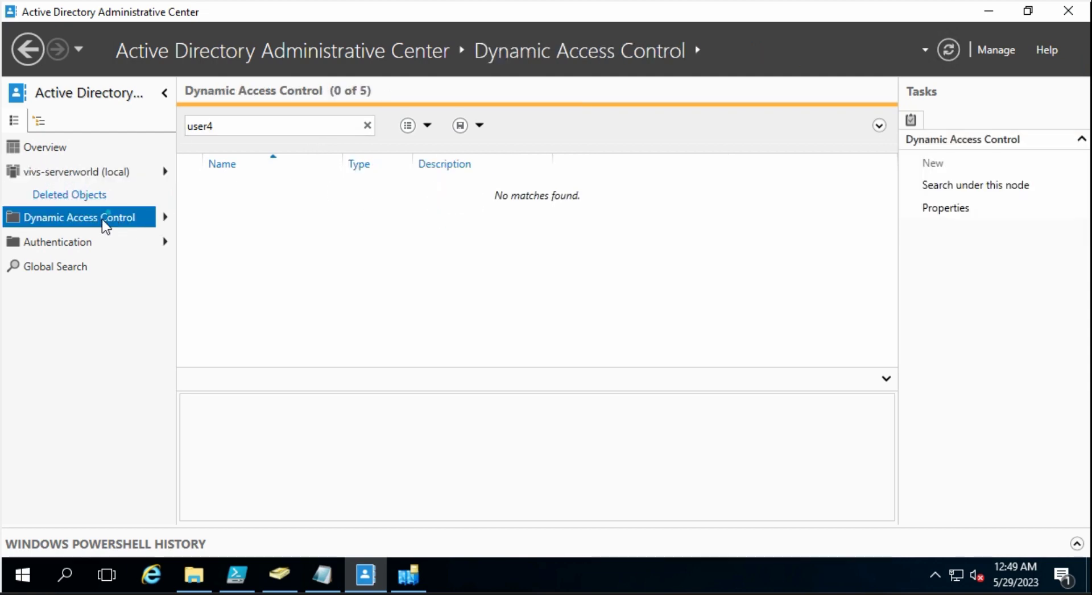
left_click(52, 175)
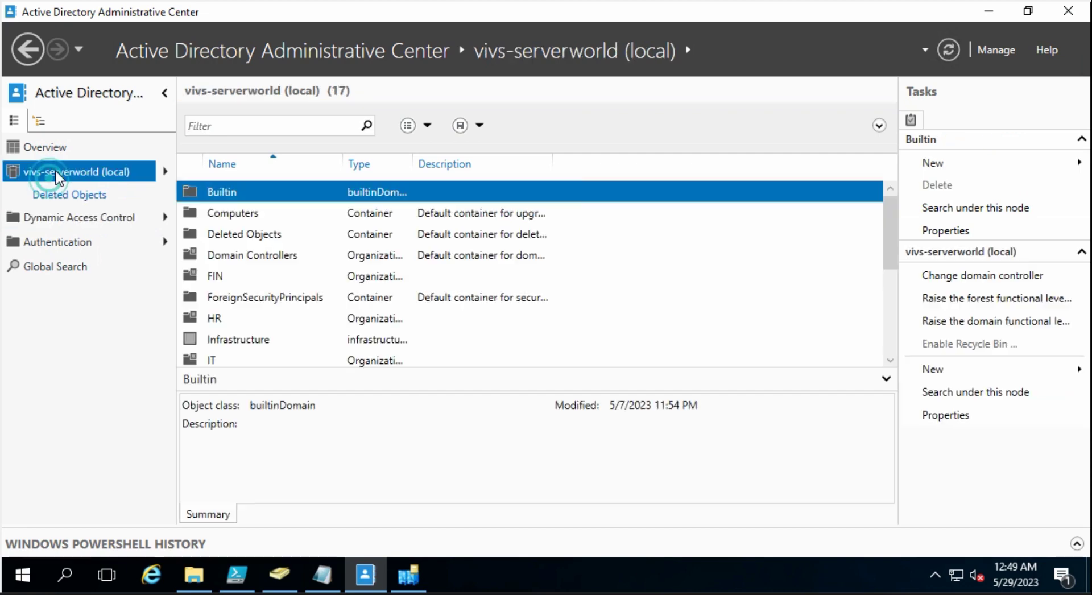
left_click(947, 53)
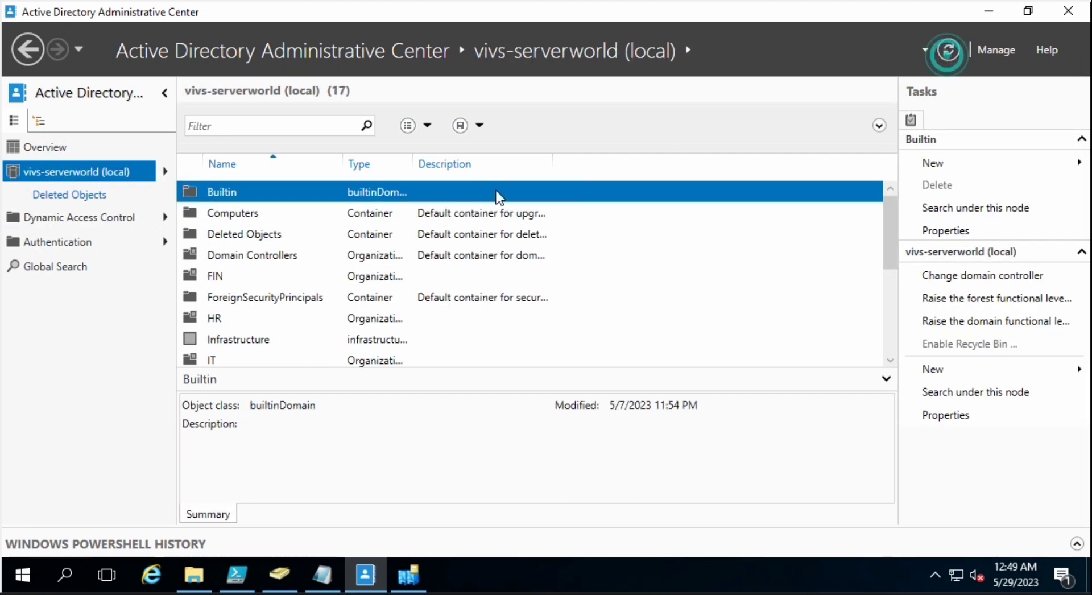
double_click(246, 234)
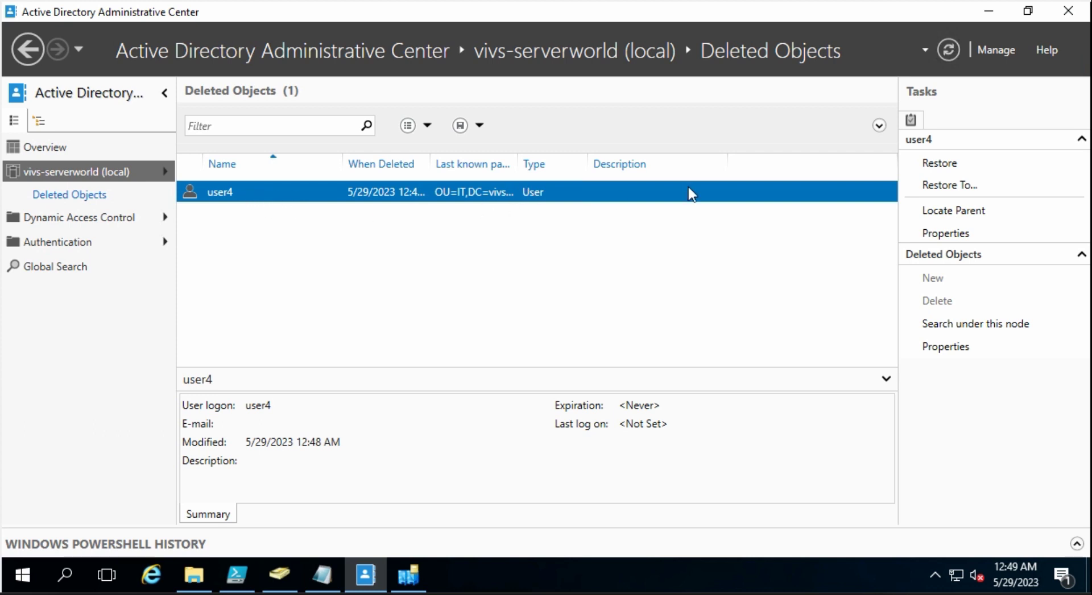
right_click(649, 188)
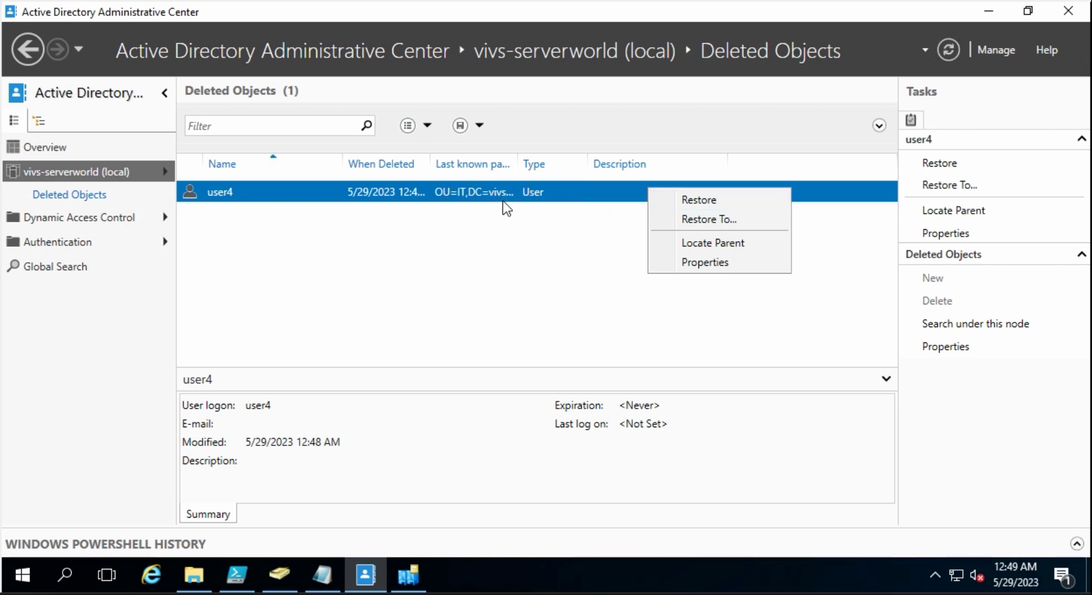
left_click(725, 198)
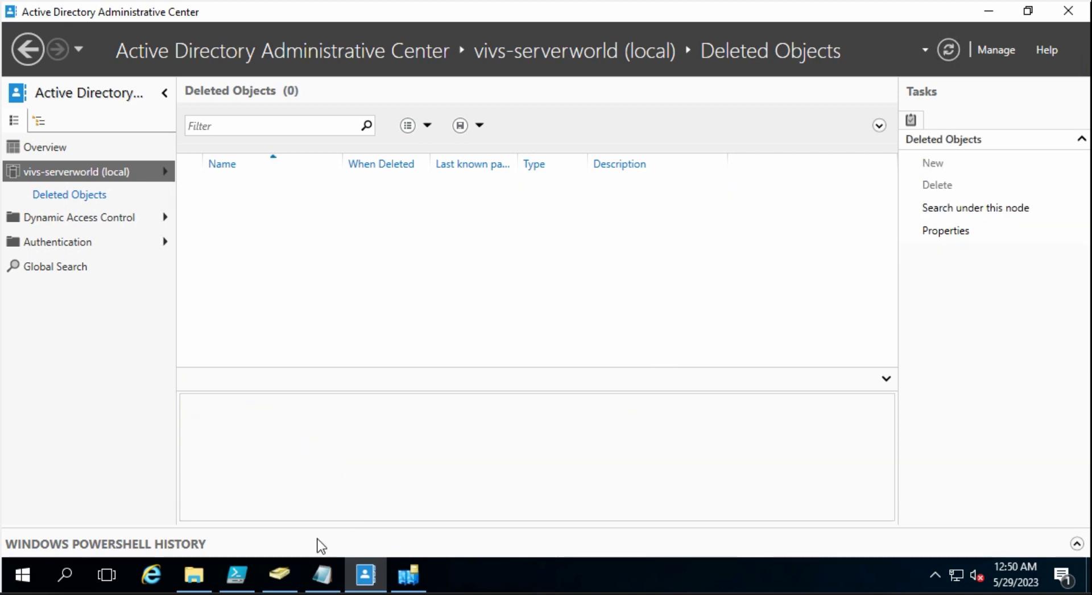
Refresh the IT organizational unit in Active Directory Users and Computers, check for user4, and return to Administrative Center.
left_click(280, 575)
left_click(480, 268)
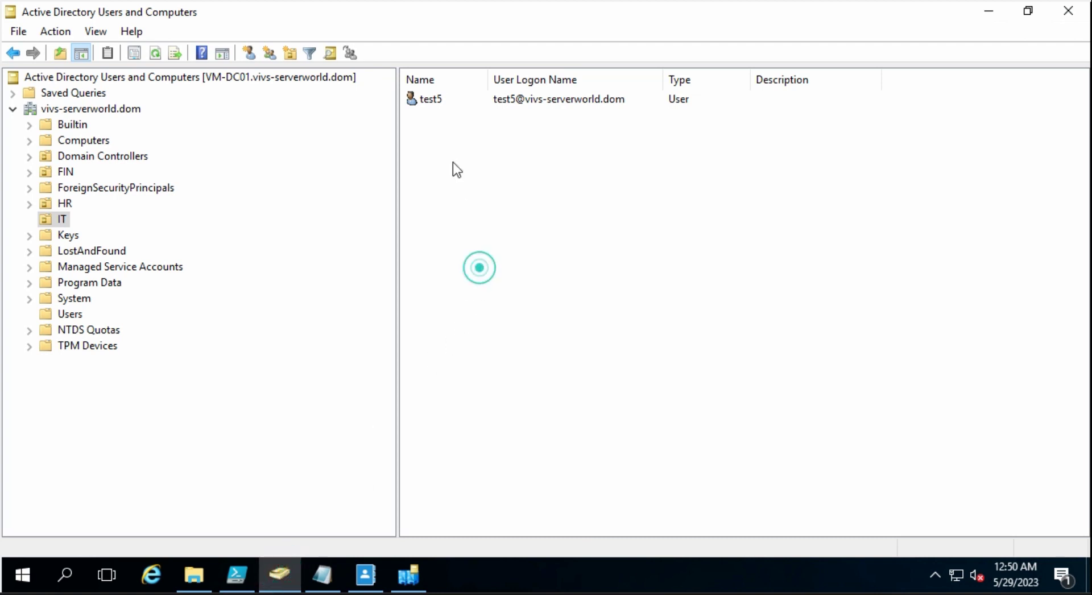
right_click(454, 163)
left_click(516, 283)
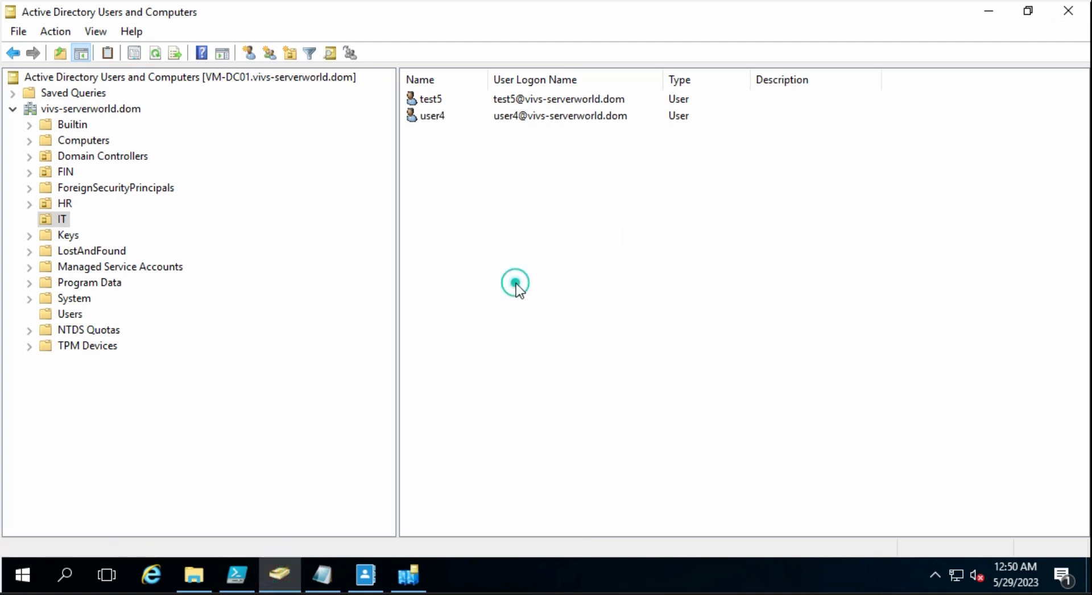
left_click(429, 116)
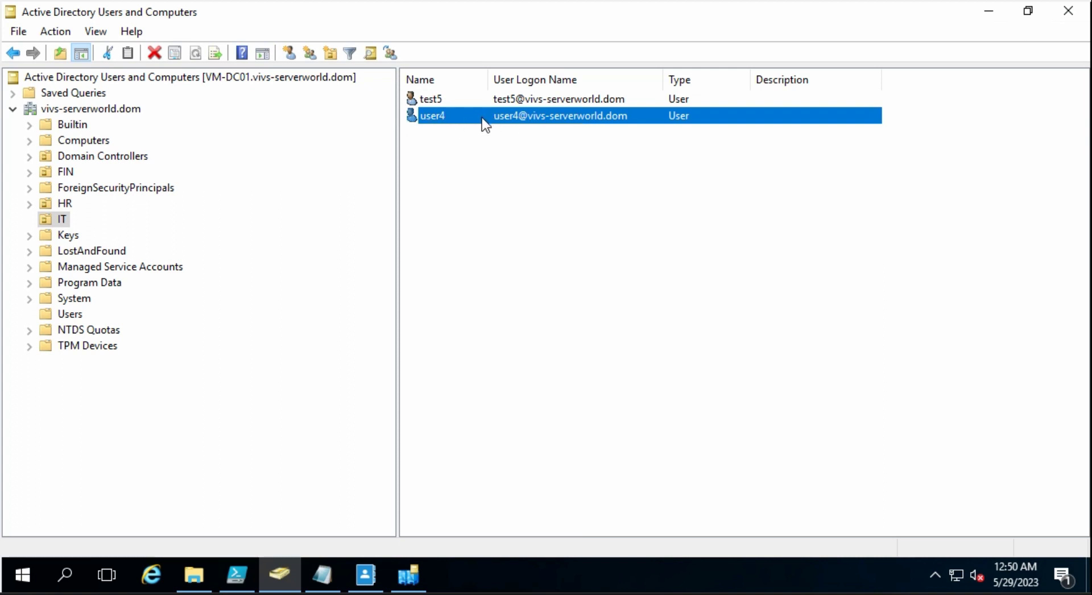
left_click(989, 13)
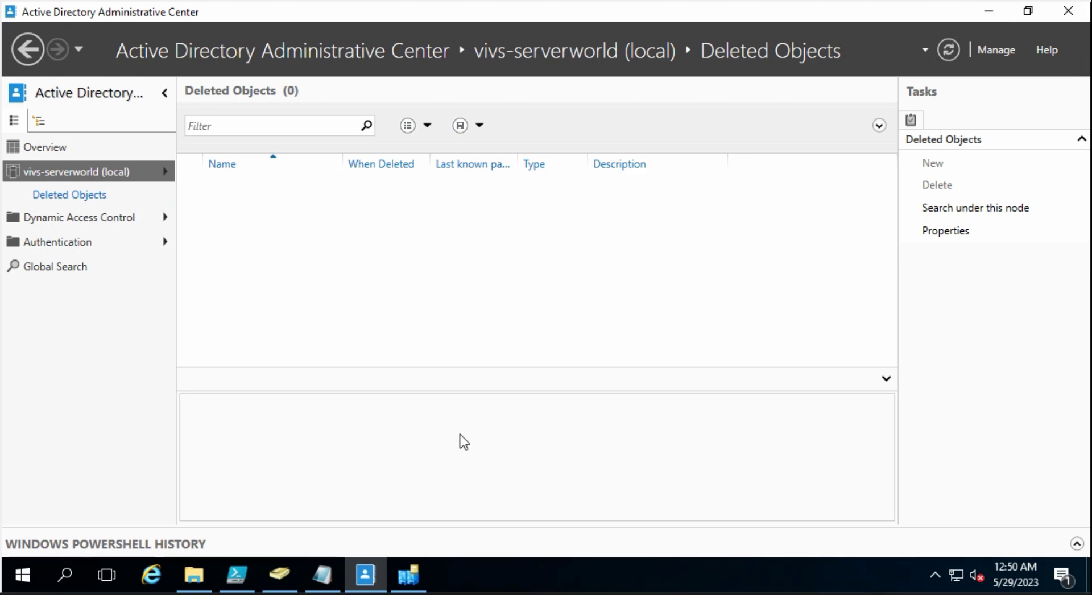
Switch to PowerShell ISE and show the Untitled1.ps1 script with the script pane maximized.
left_click(237, 575)
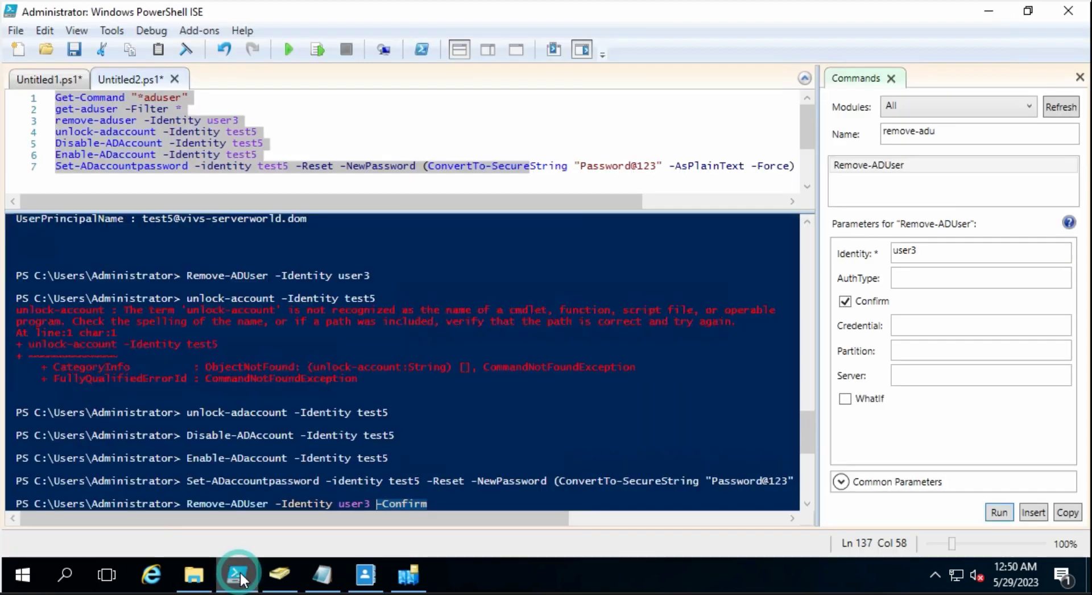
left_click(472, 500)
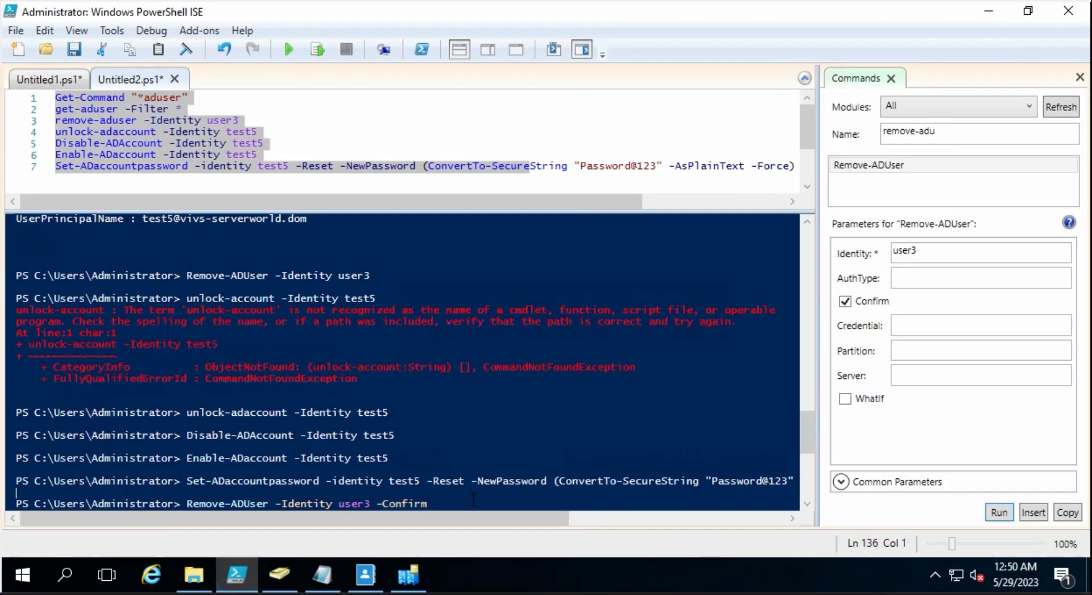
left_click(446, 504)
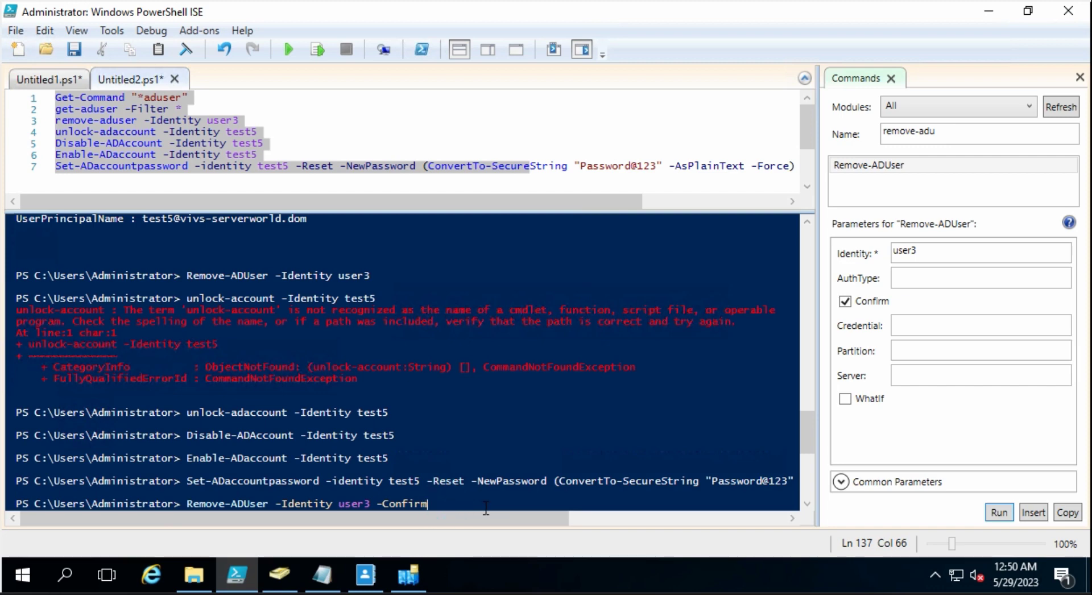
left_click(55, 80)
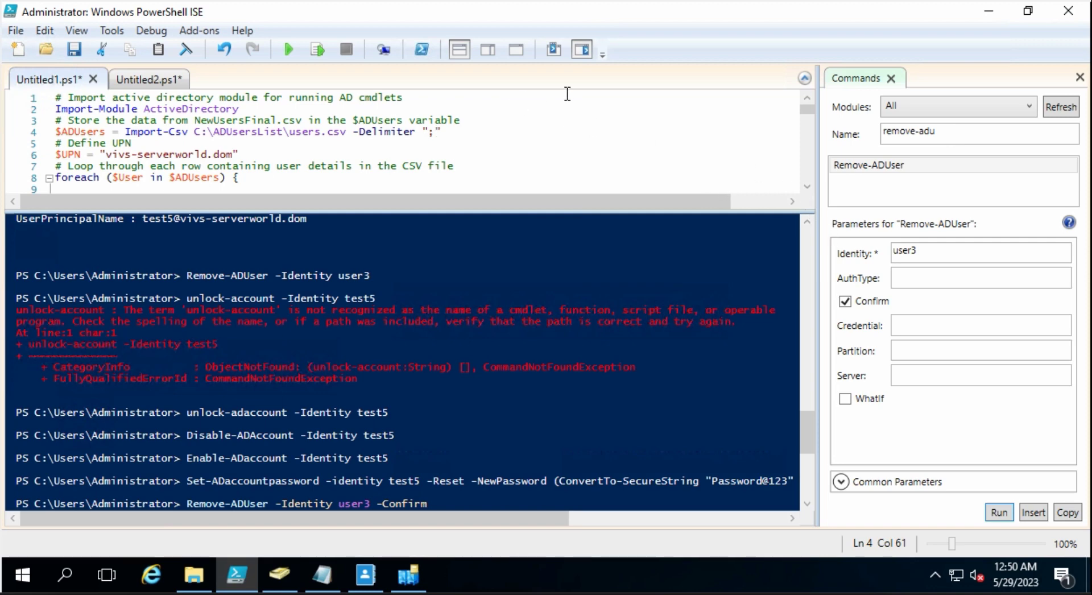
left_click(517, 50)
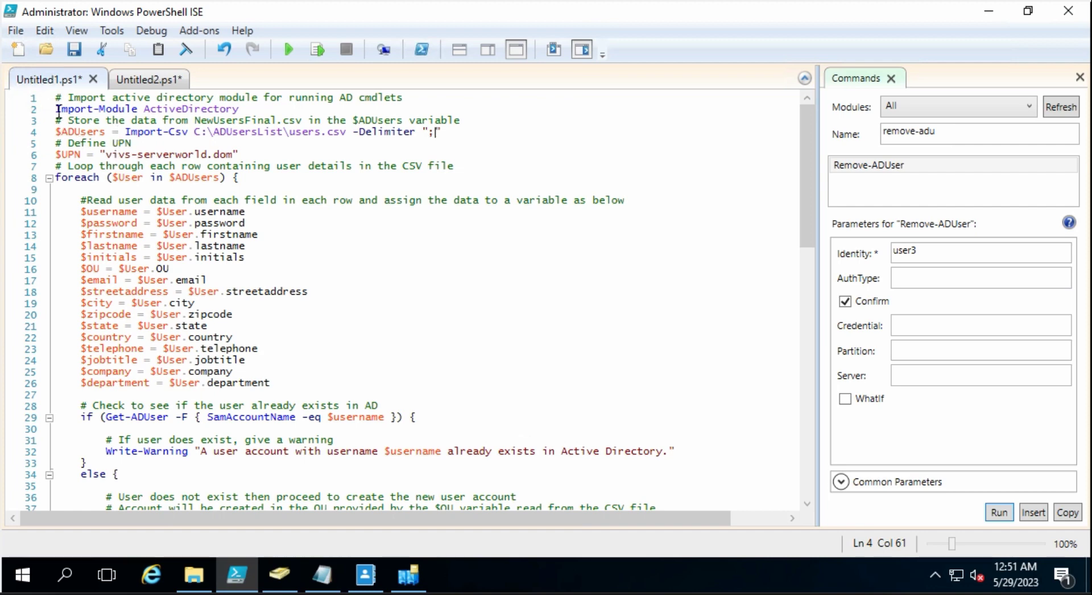
Examine the script's Import-Module ActiveDirectory line and the $ADUsers assignment that uses Import-Csv, highlighting the relevant code.
left_click_drag(56, 109, 298, 116)
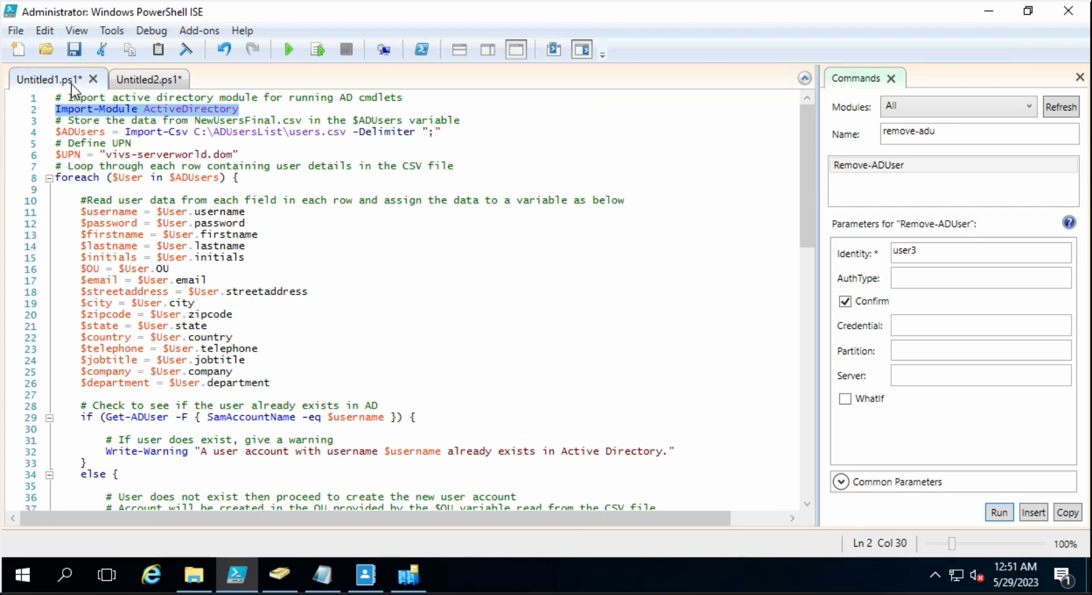
left_click(57, 132)
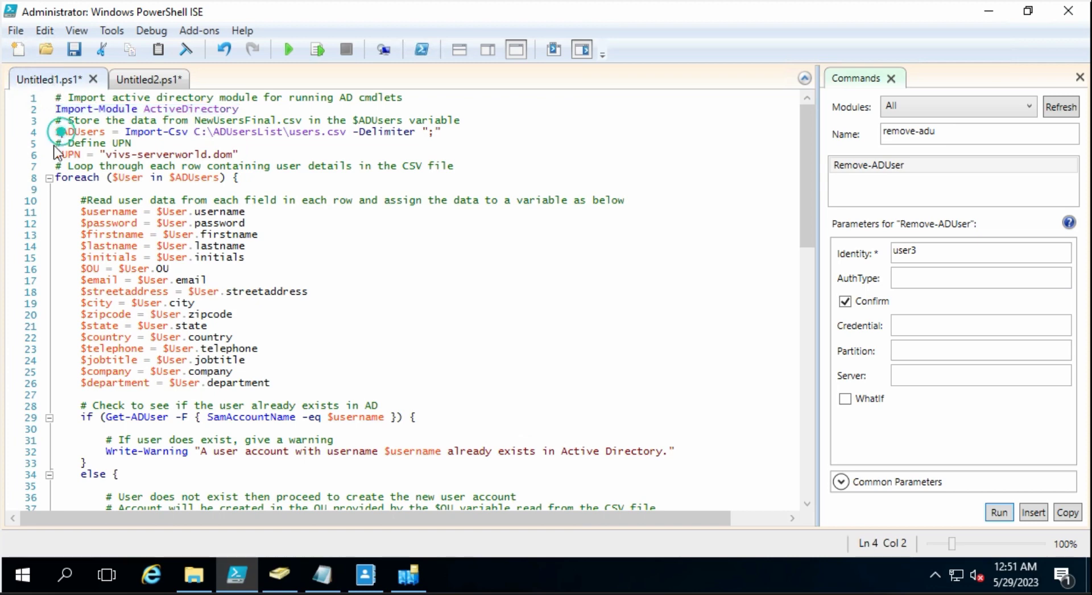
left_click_drag(55, 131, 196, 133)
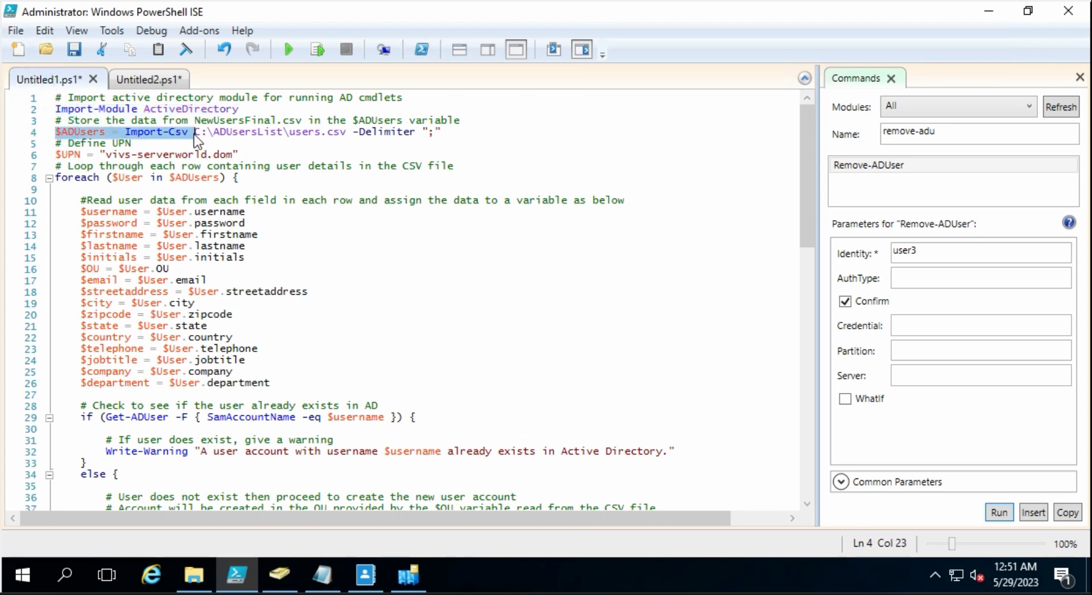
left_click(68, 133)
left_click_drag(100, 132, 55, 133)
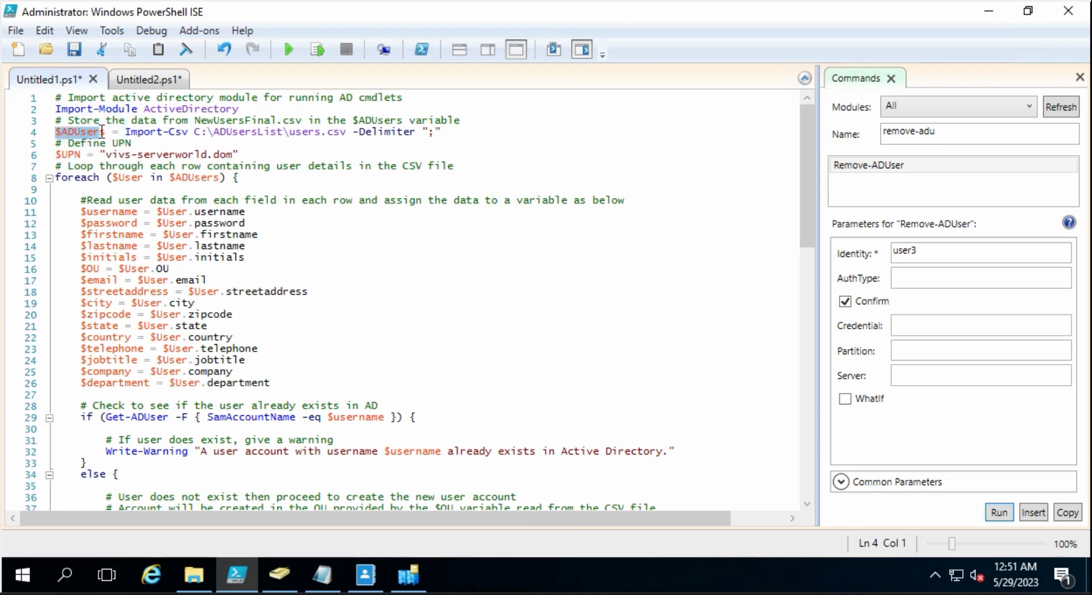
Examine the Import-Csv line, highlighting the $ADUsers variable, the C:\ADUsersList\users.csv path and the ";" delimiter.
left_click(80, 133)
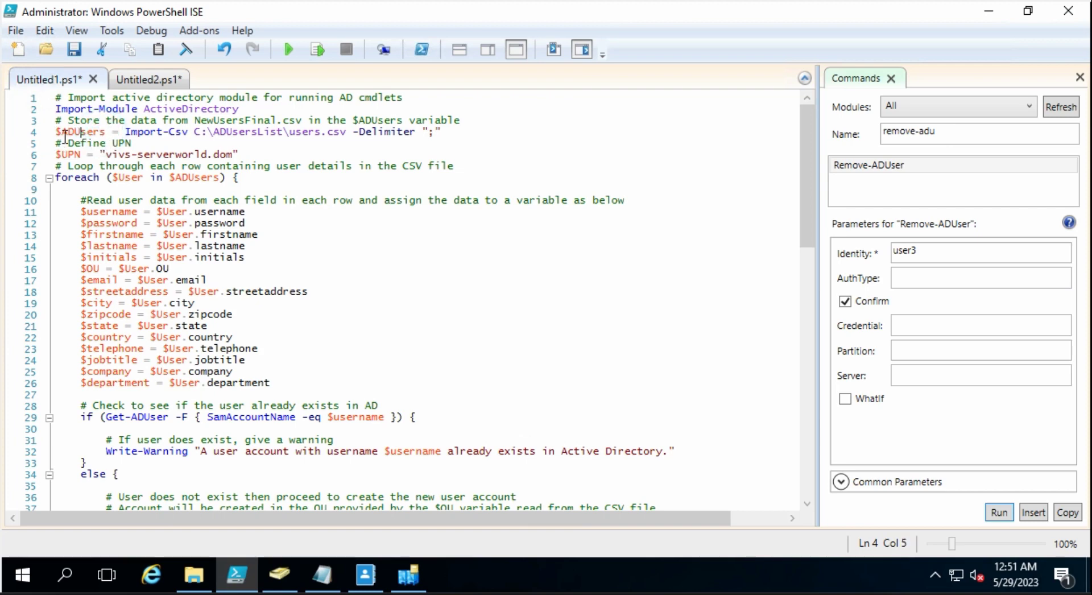
left_click_drag(62, 135, 347, 136)
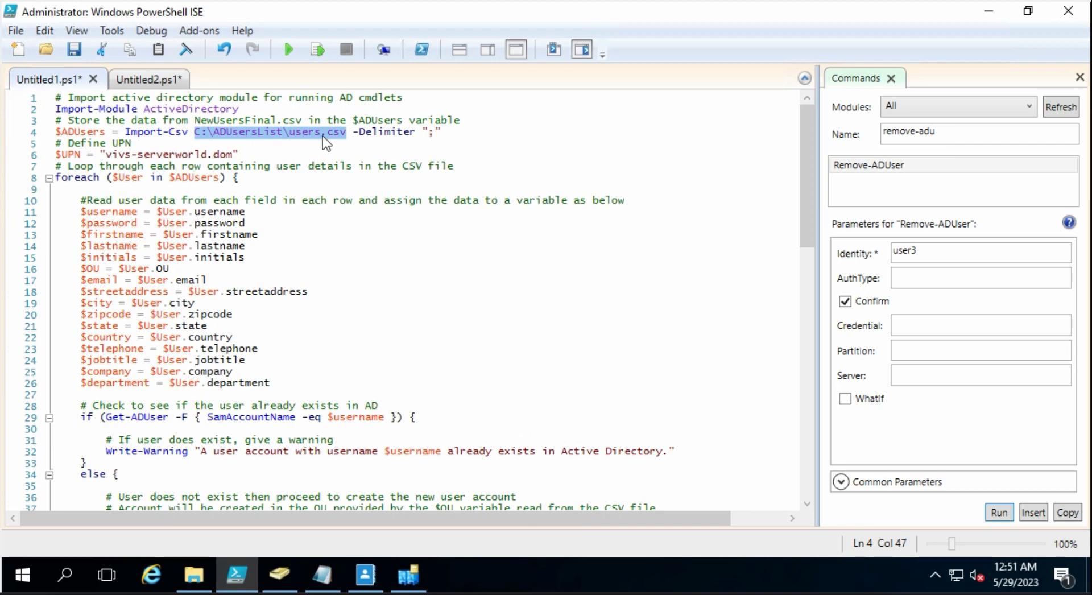
left_click(361, 134)
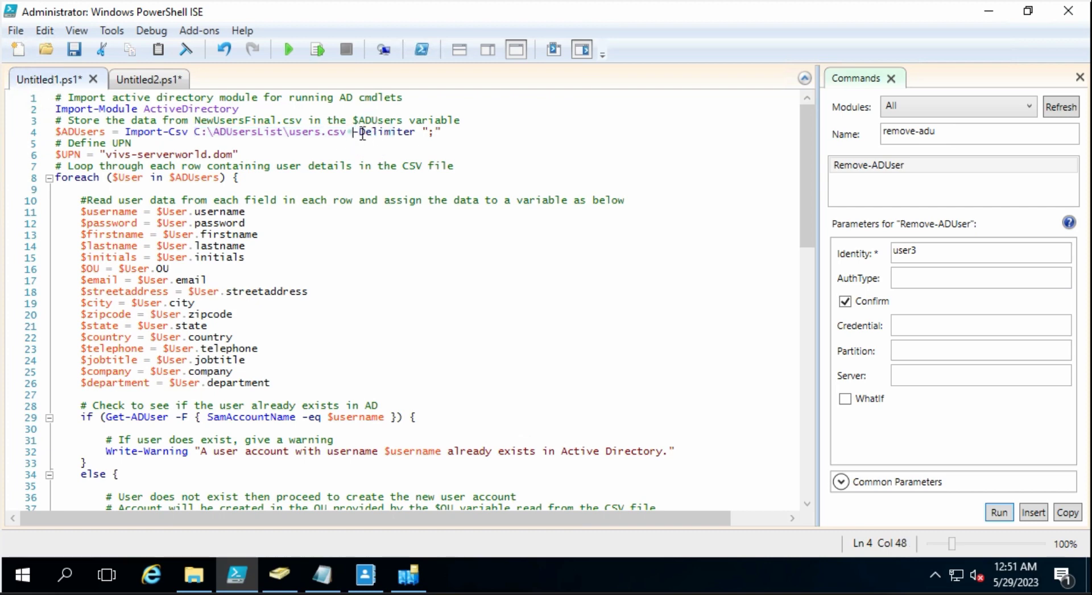
left_click_drag(358, 133, 417, 133)
left_click(433, 133)
left_click(455, 133)
left_click_drag(454, 133, 422, 133)
Review the $UPN definition, highlighting the variable and its vivs-serverworld.dom domain value.
double_click(67, 153)
left_click(110, 154)
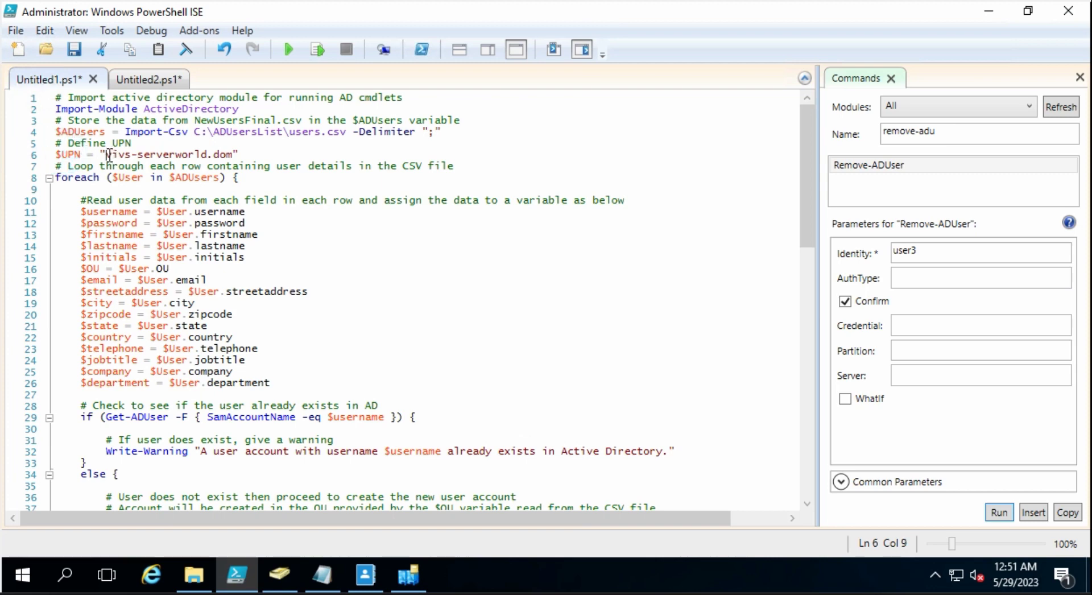
left_click_drag(110, 153, 234, 154)
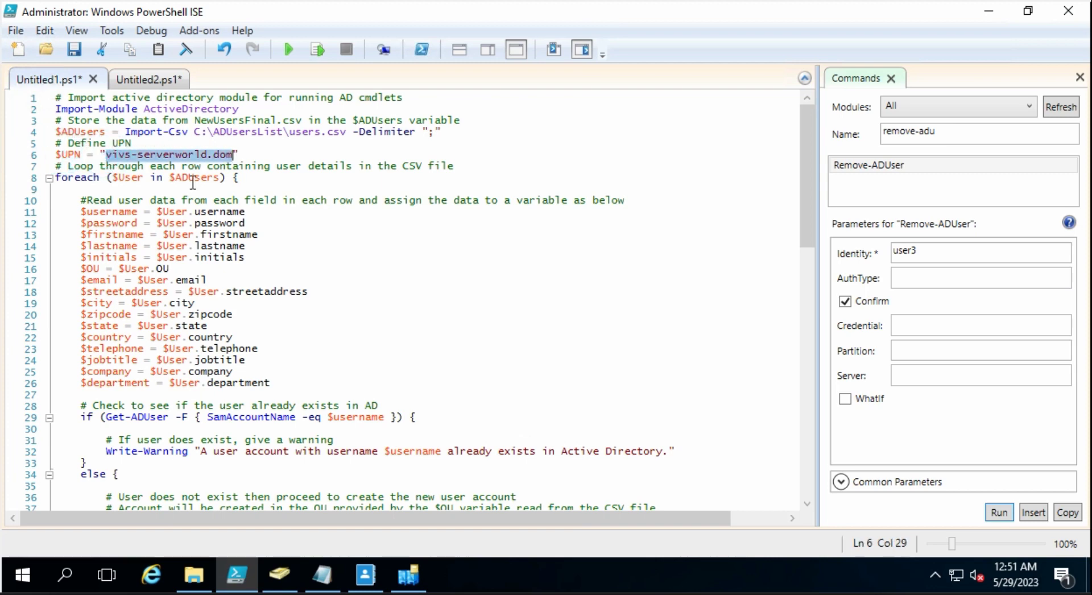
Examine the foreach loop over $ADUsers and highlight its variable assignments from $username through $department.
left_click(117, 179)
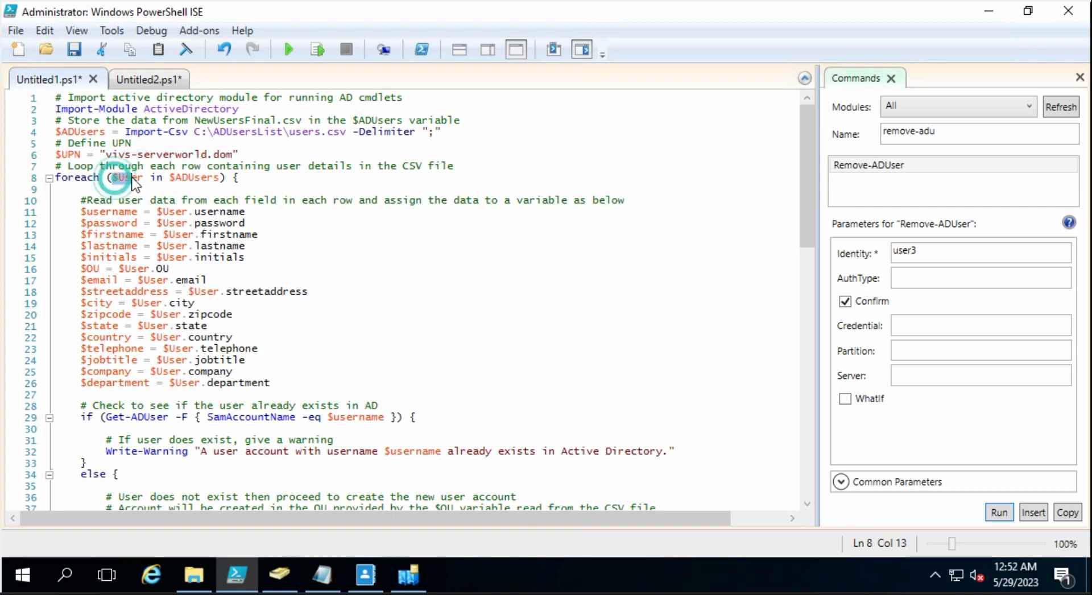
left_click_drag(169, 178, 222, 176)
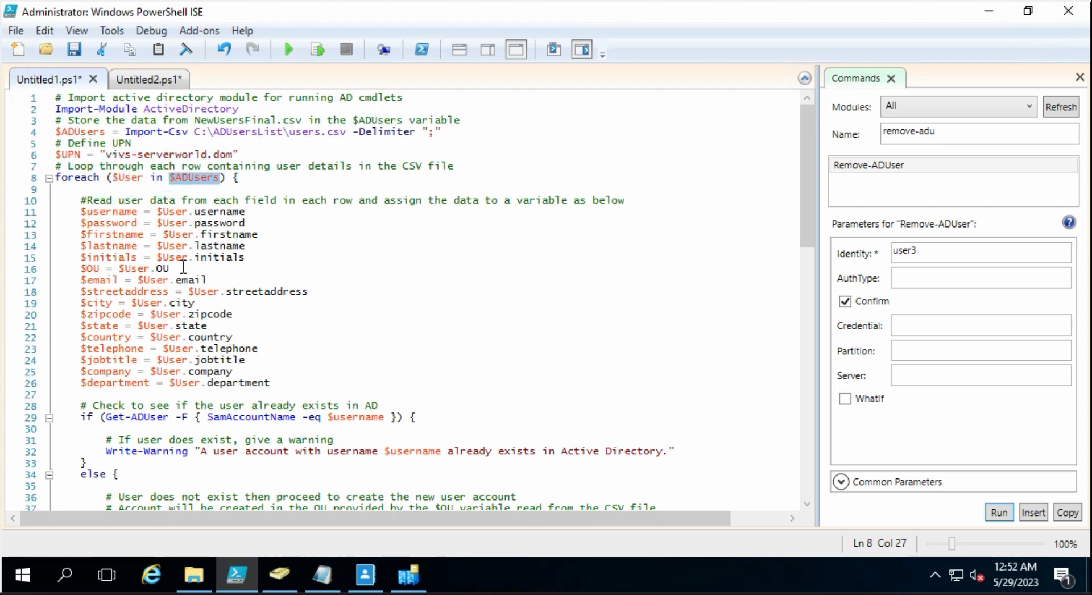
left_click(77, 212)
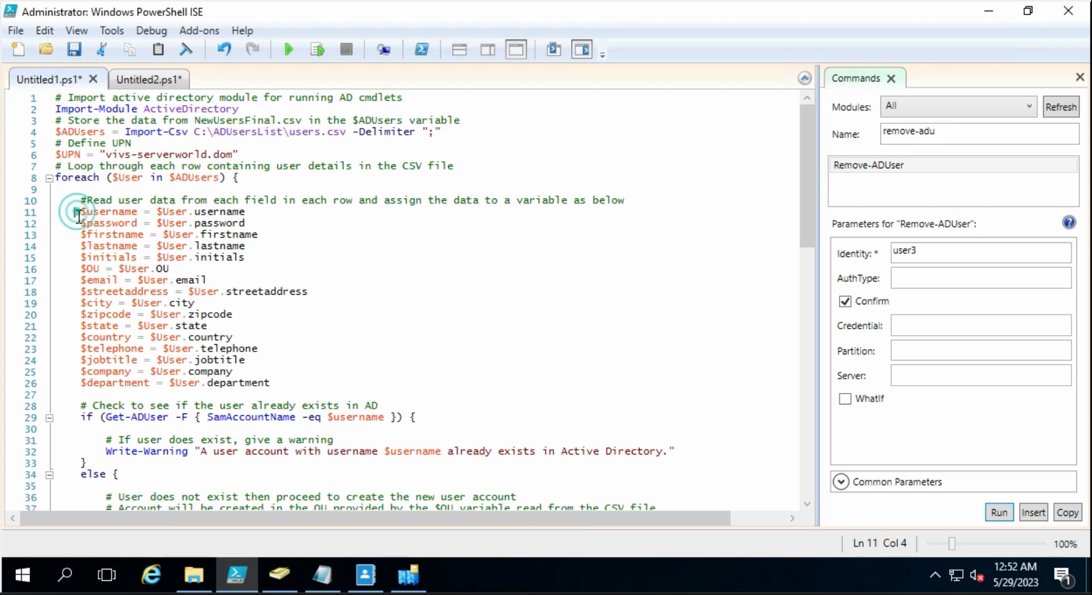
left_click_drag(77, 213, 307, 387)
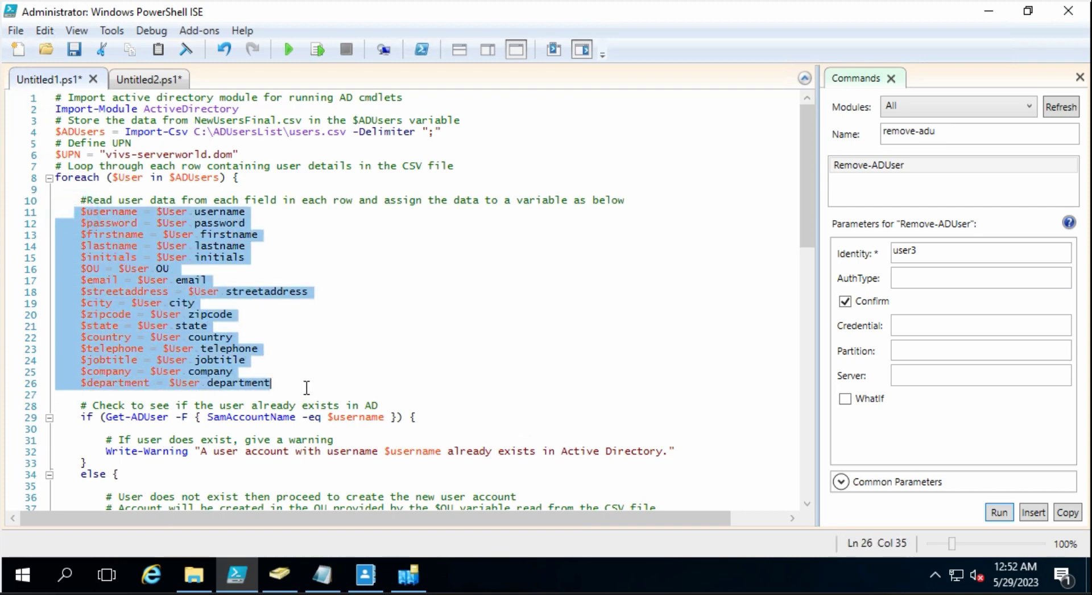
left_click(369, 240)
Examine the Get-ADUser check for an existing SamAccountName and the Write-Warning message in the if block.
scroll(370, 306, "down", 2)
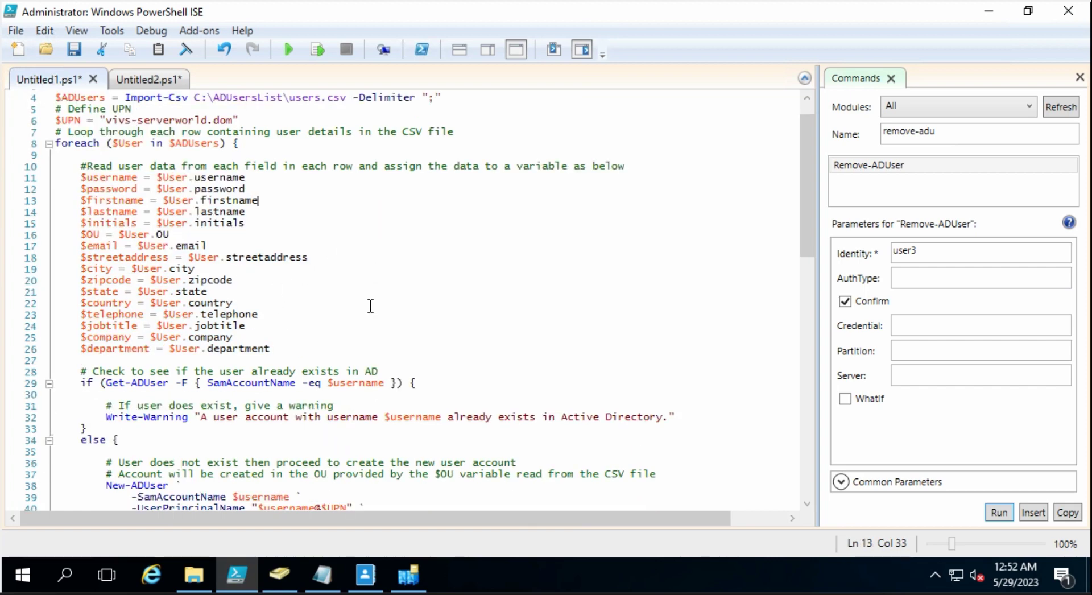
scroll(370, 307, "down", 1)
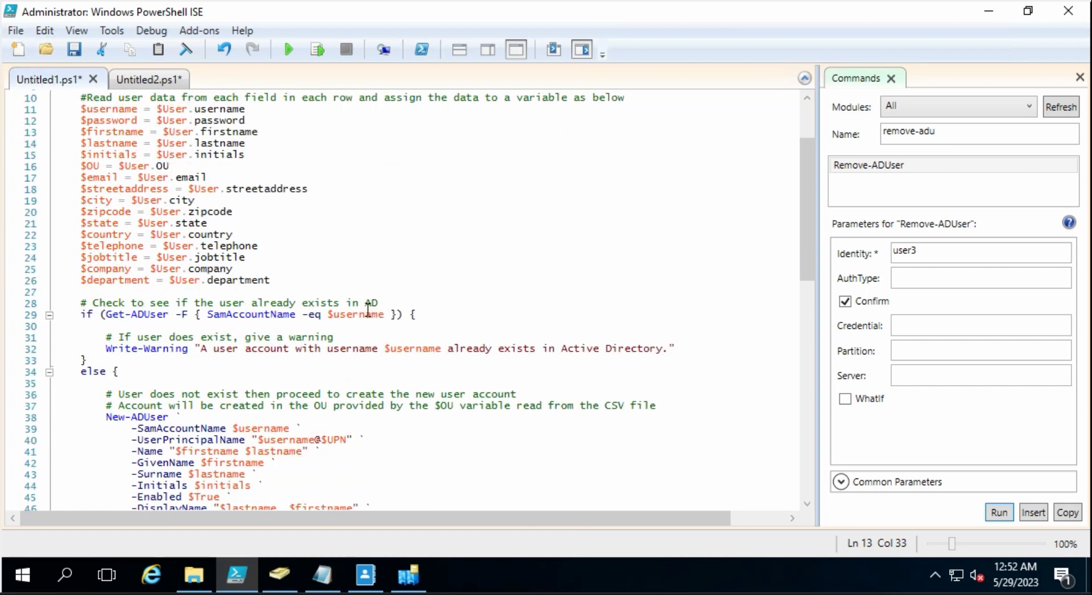
left_click(80, 314)
left_click_drag(80, 315, 313, 316)
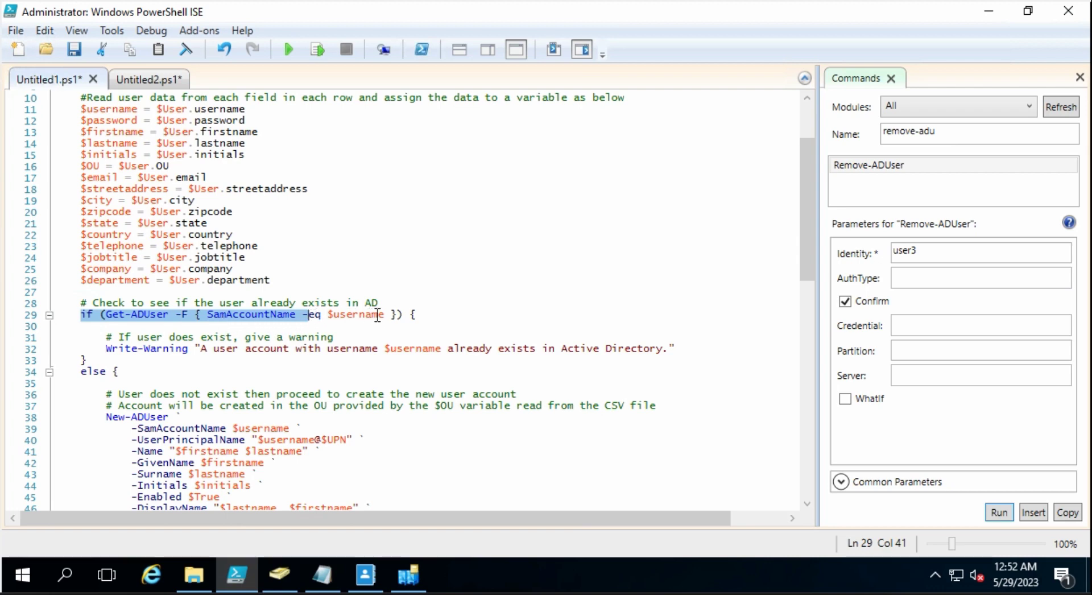
left_click_drag(385, 315, 335, 314)
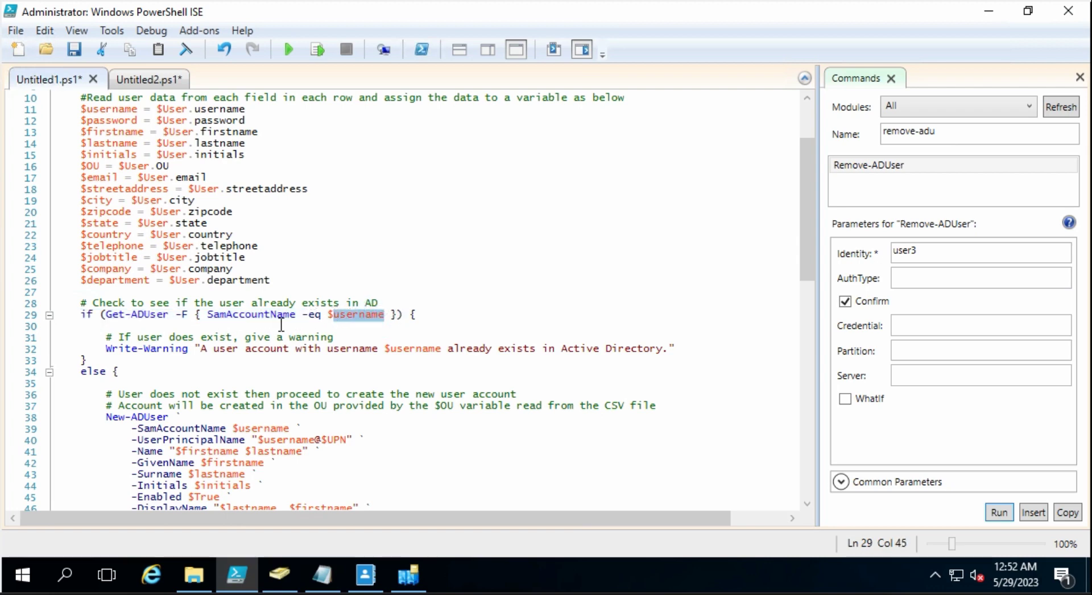
left_click_drag(120, 336, 342, 340)
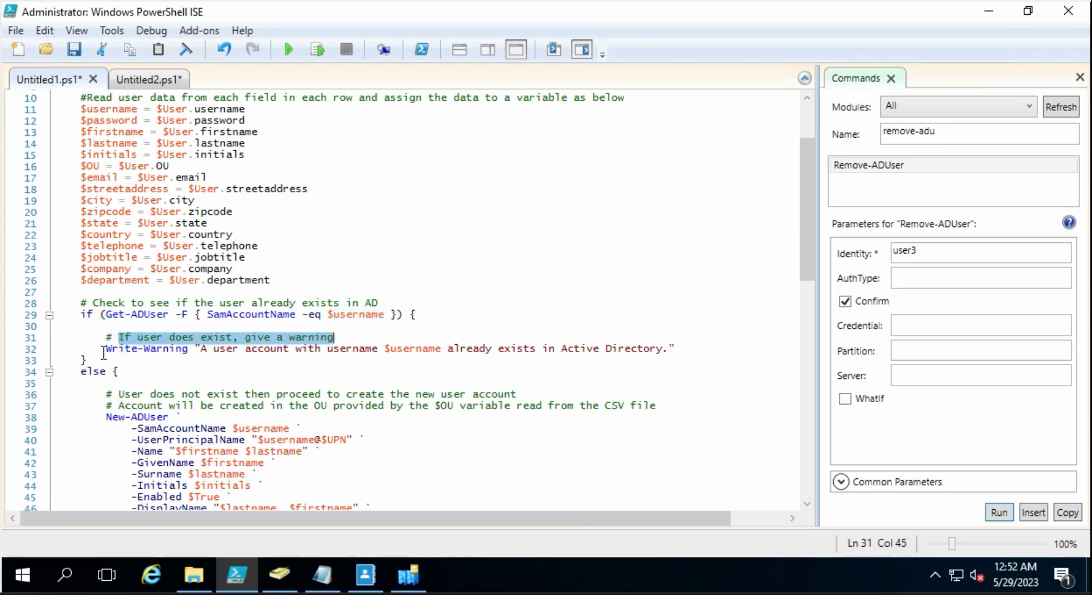
left_click_drag(103, 353, 365, 357)
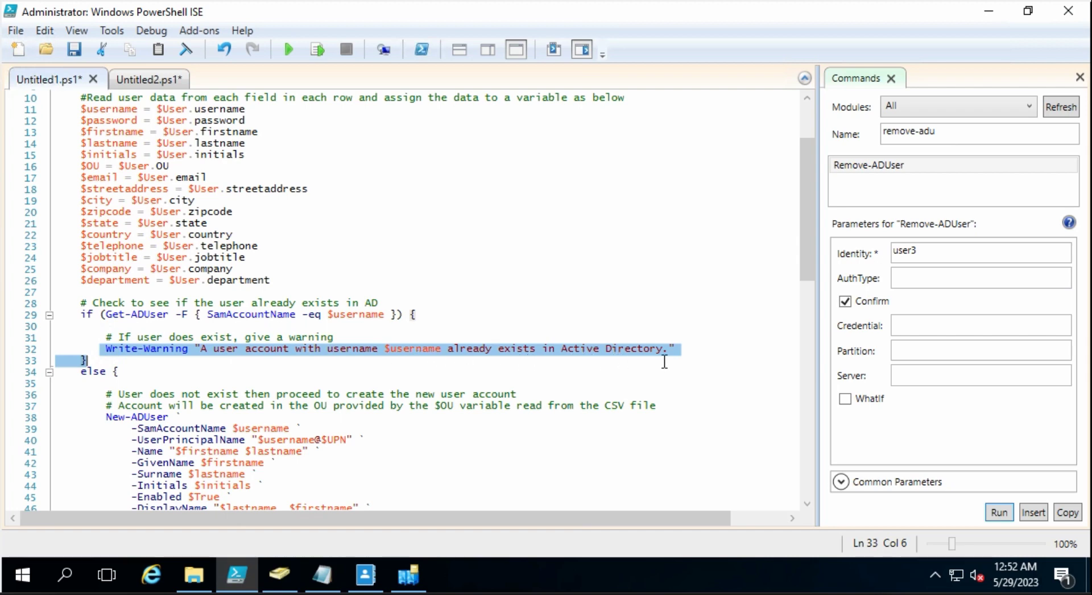
left_click(585, 371)
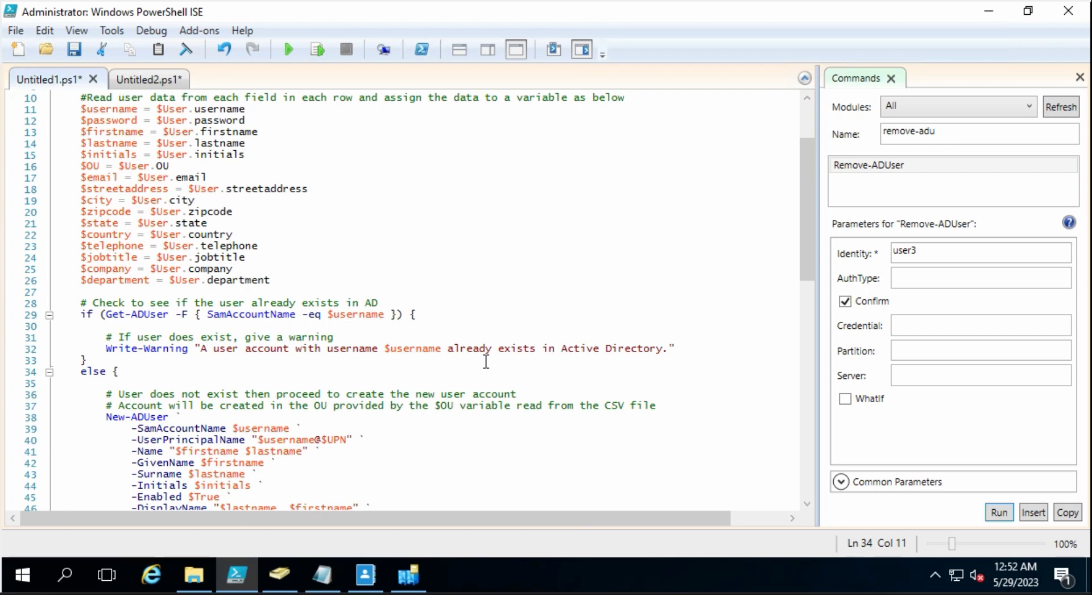
View the domain in Active Directory Users and Computers, return to the script, and highlight the else branch's New-ADUser cmdlet.
left_click(280, 574)
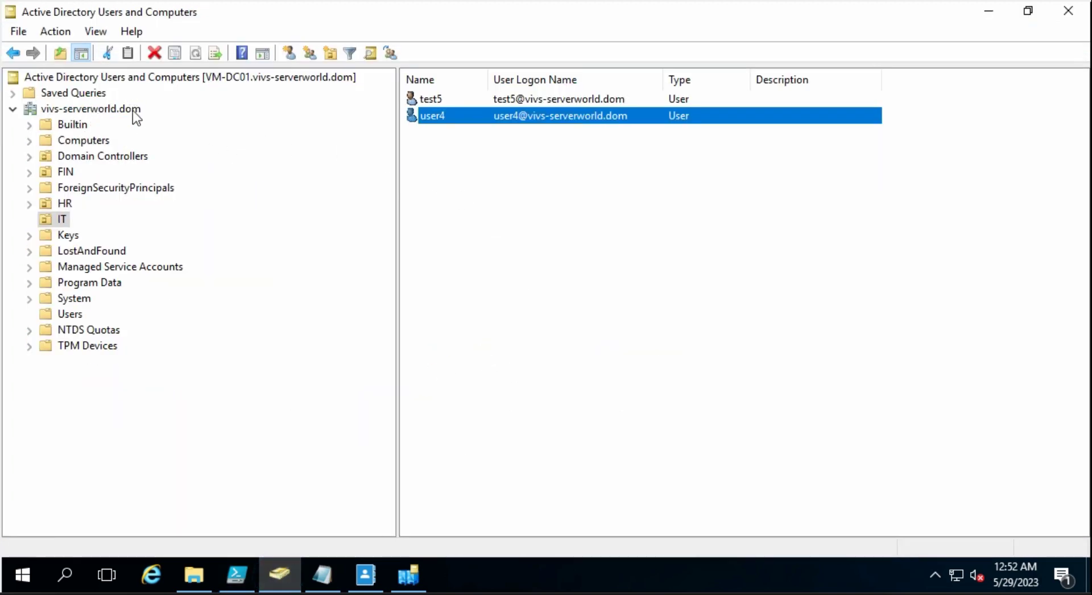
left_click(989, 11)
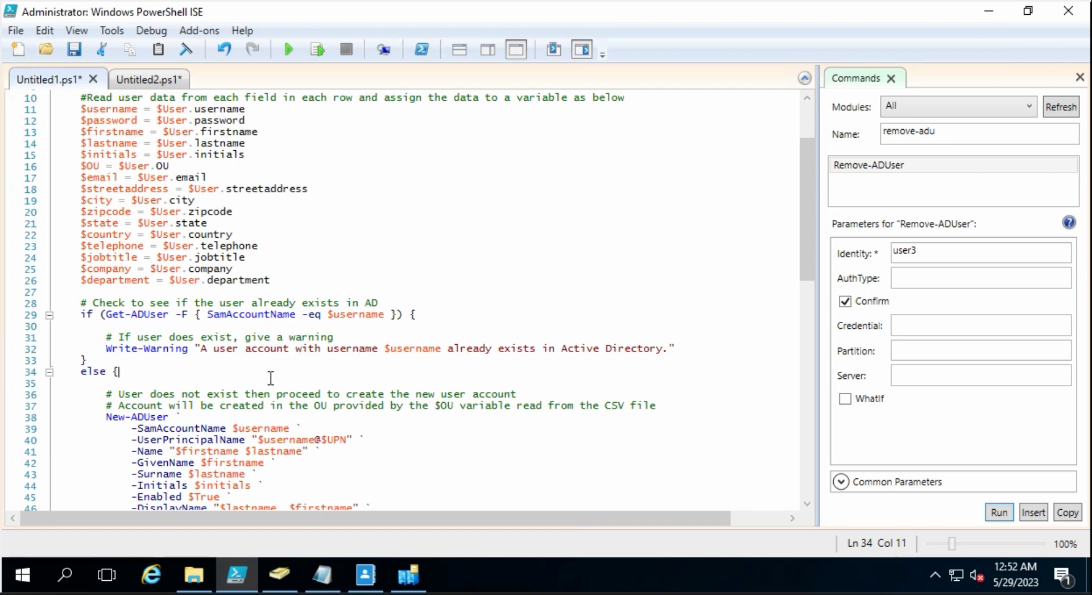
scroll(292, 416, "down", 3)
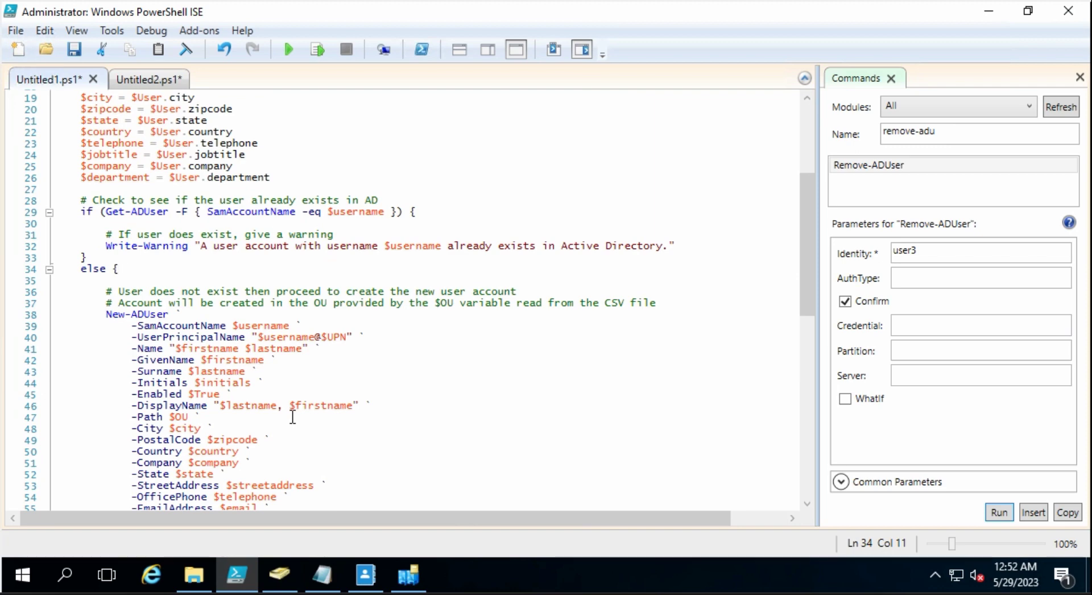
double_click(85, 269)
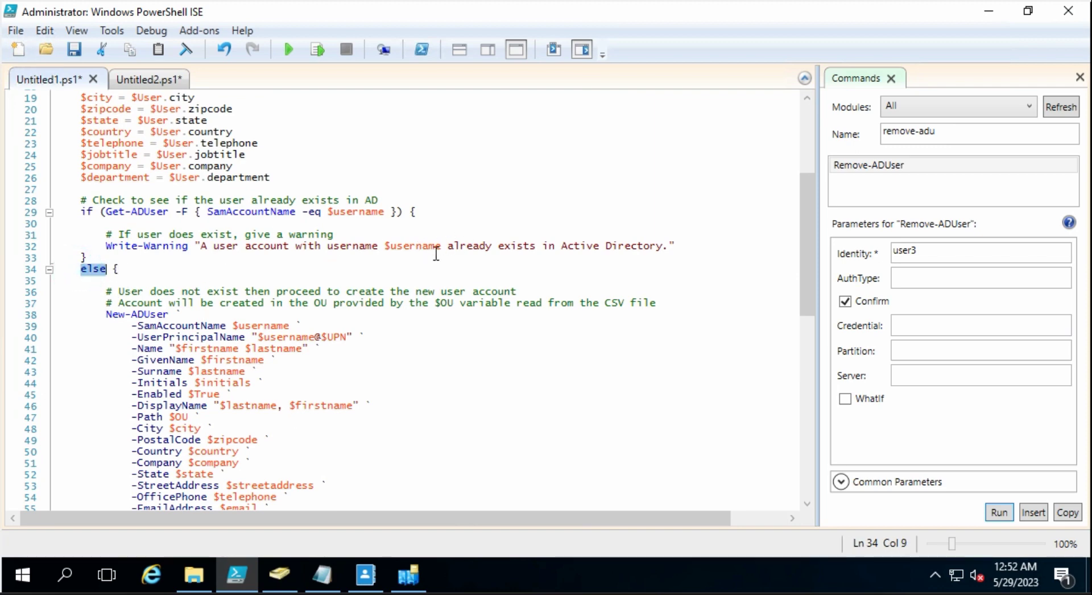
scroll(115, 338, "down", 1)
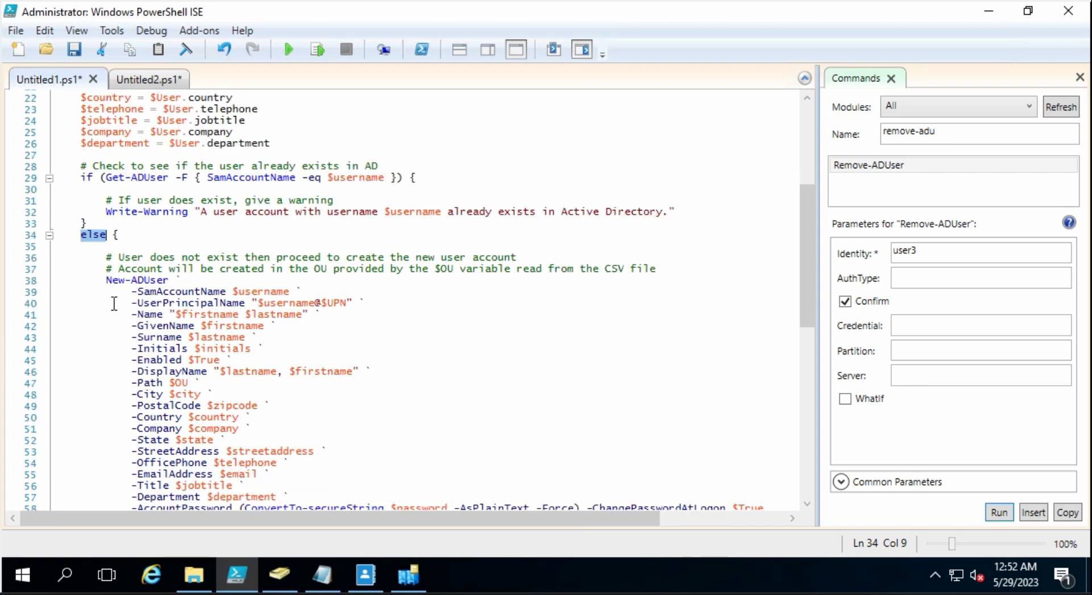
left_click_drag(105, 280, 169, 280)
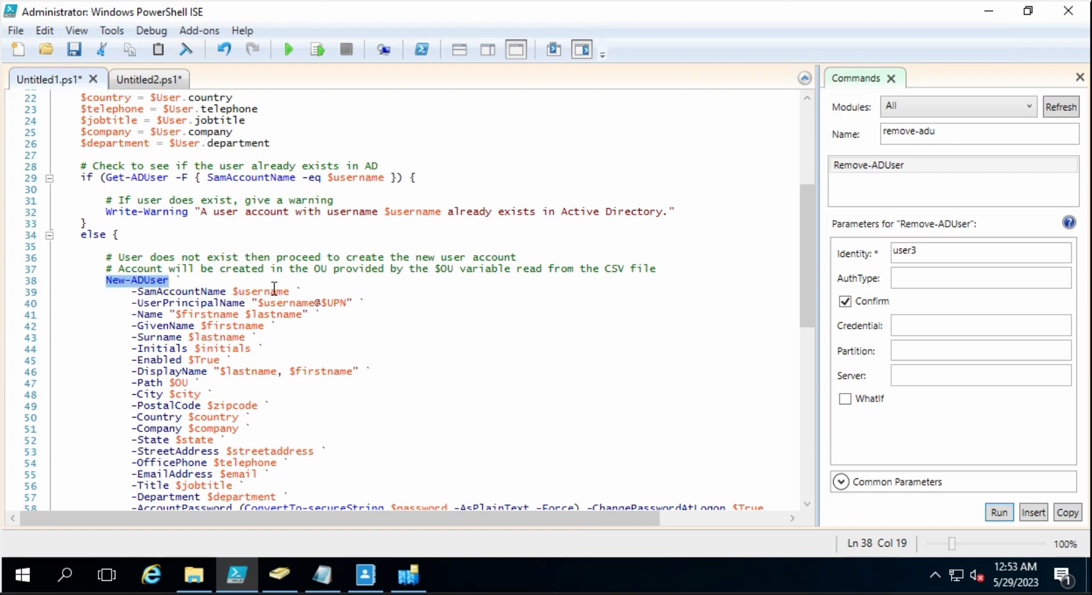
Compare the New-ADUser parameters with the variables assigned from the CSV fields, highlighting both blocks.
scroll(248, 310, "down", 2)
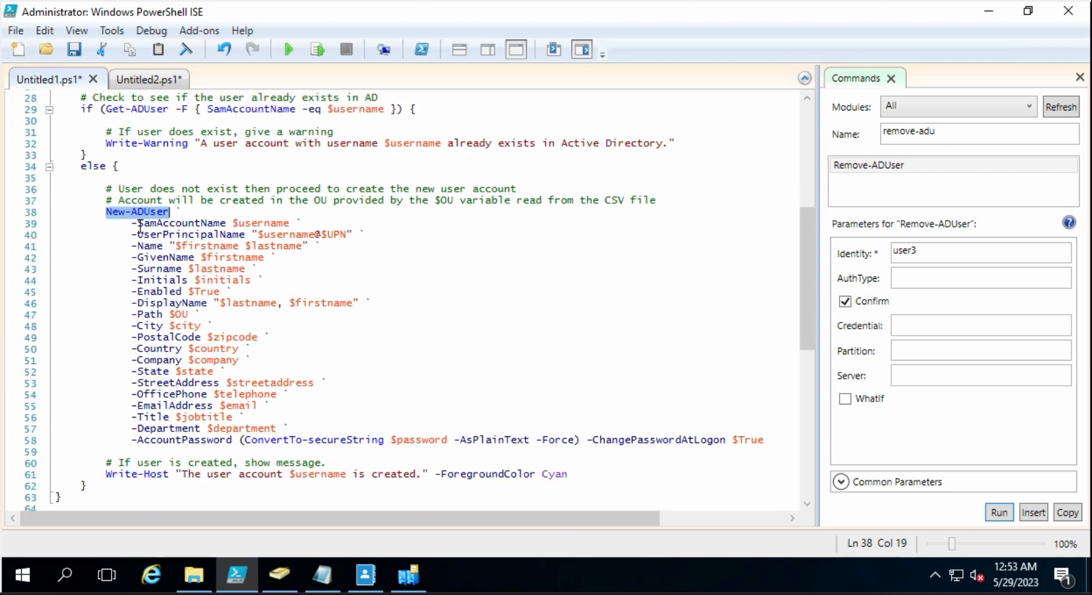
left_click_drag(139, 227, 343, 427)
scroll(430, 334, "up", 9)
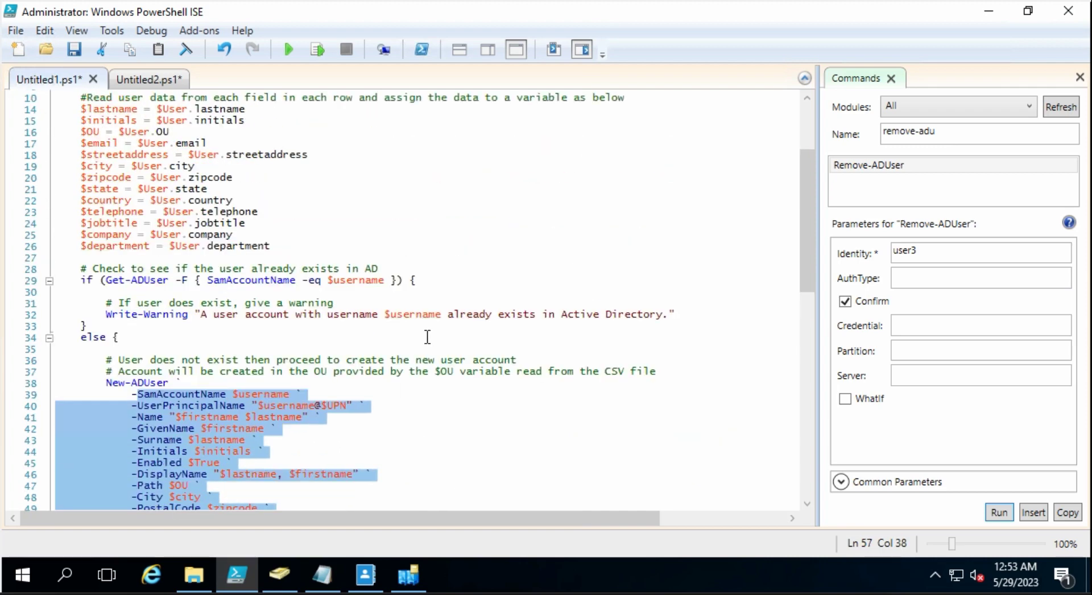
left_click_drag(81, 212, 287, 382)
scroll(412, 415, "down", 9)
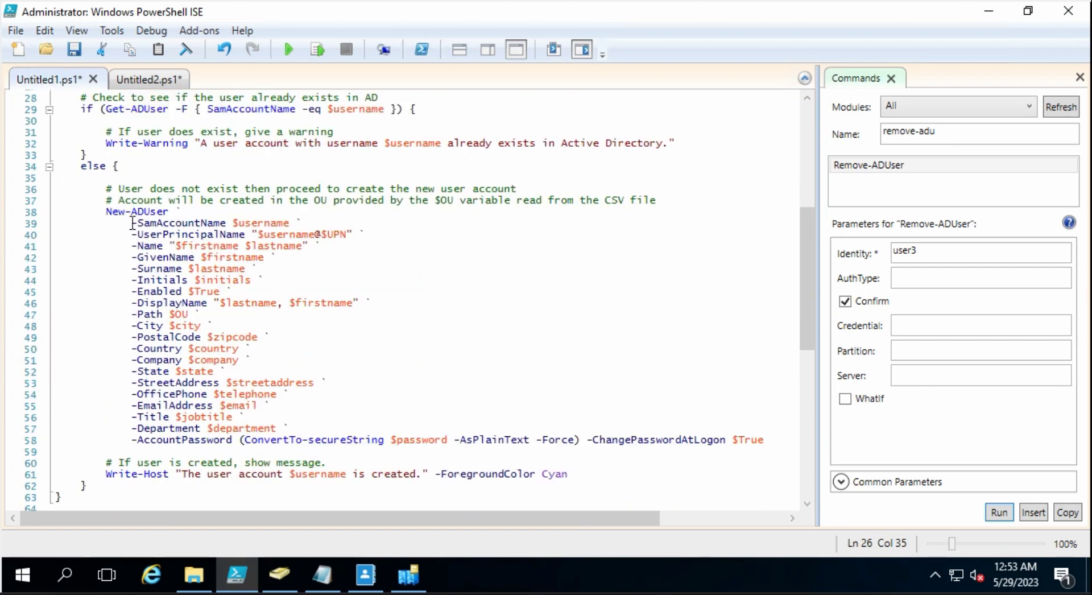
left_click_drag(133, 222, 804, 451)
left_click(663, 455)
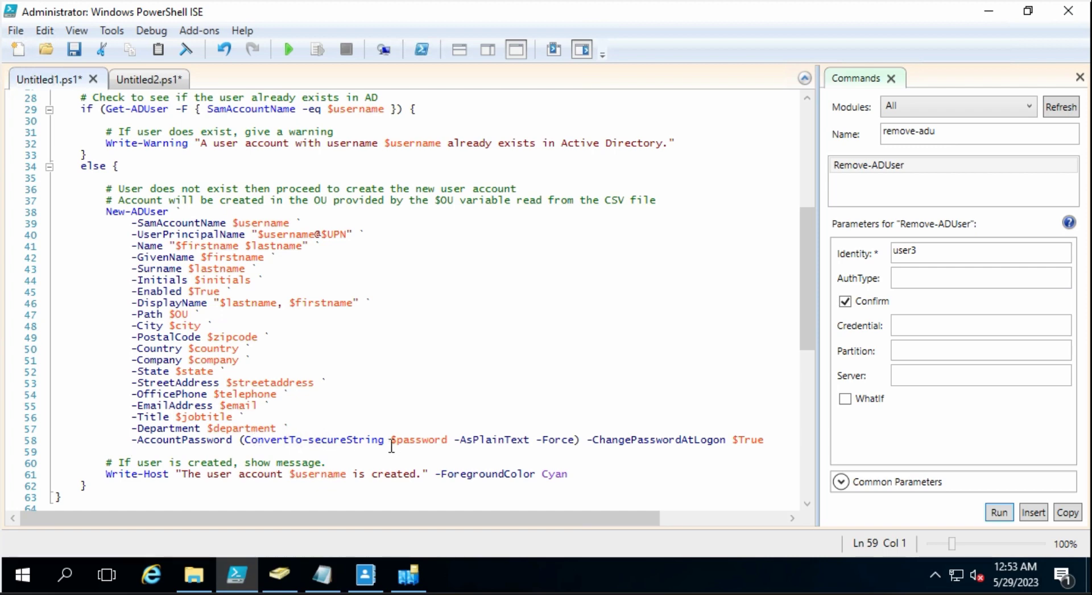
Examine the AccountPassword line, highlighting the $password variable and the ChangePasswordAtLogon parameter.
left_click_drag(392, 439, 455, 440)
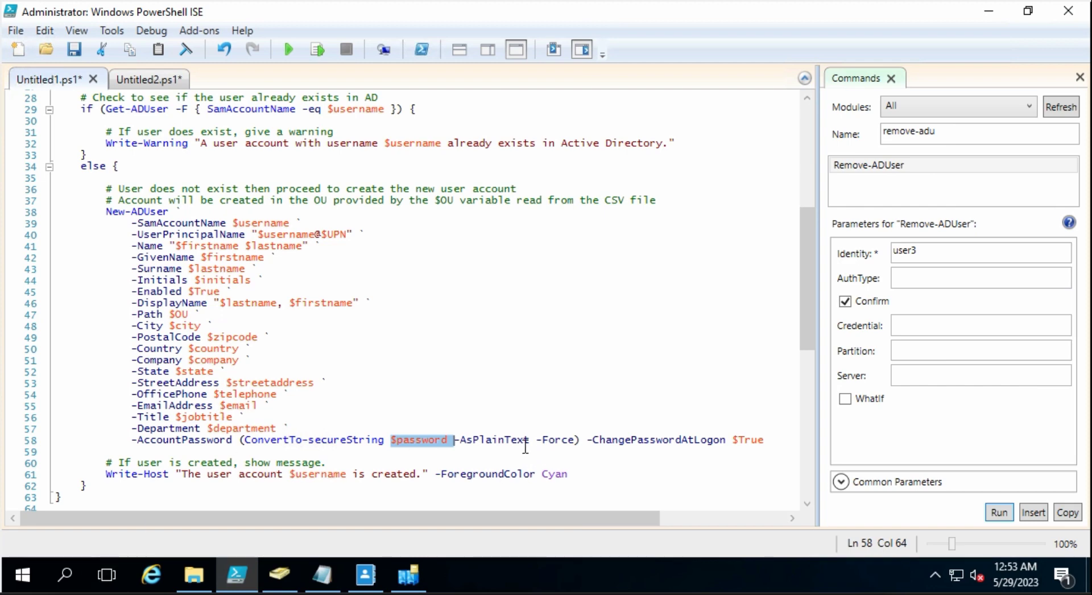
left_click_drag(595, 440, 726, 441)
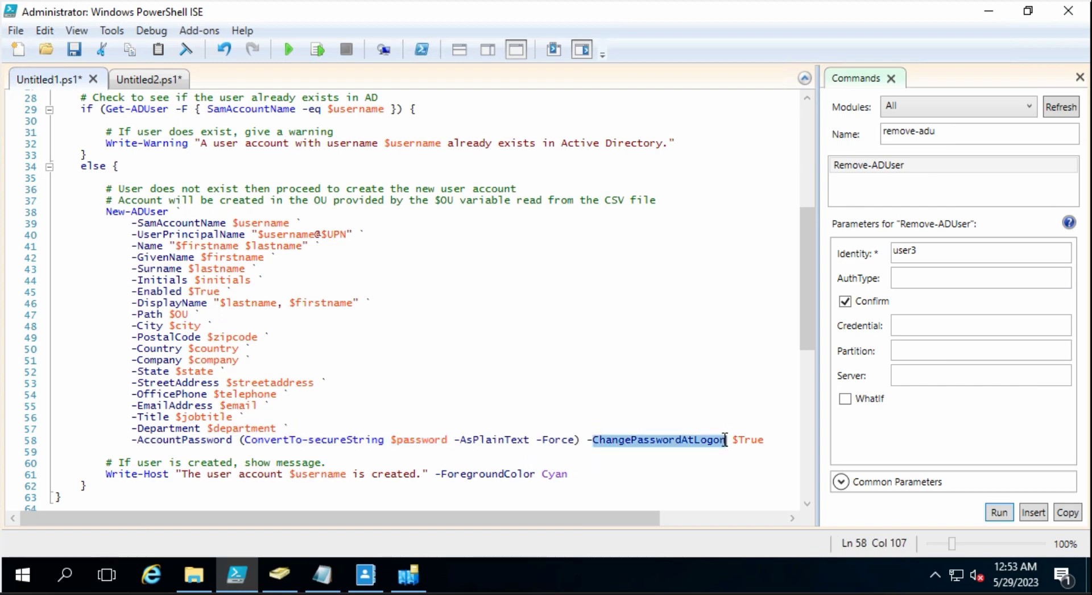
left_click(772, 441)
left_click(727, 441)
left_click_drag(726, 441, 595, 445)
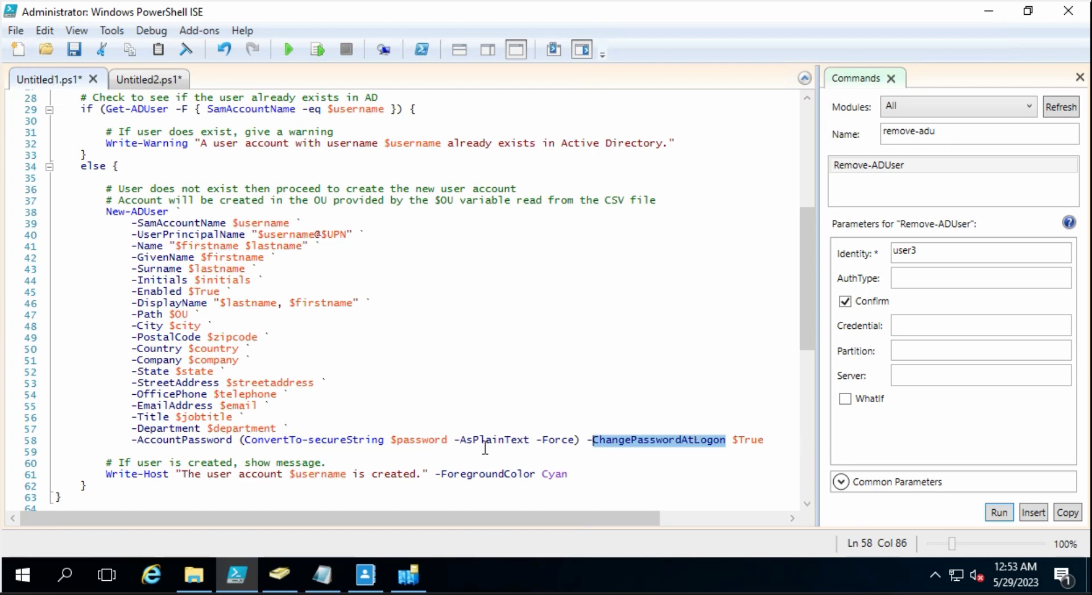
Review the end of the script, highlighting the Write-Host message for a created user account.
scroll(486, 448, "down", 1)
scroll(288, 427, "down", 1)
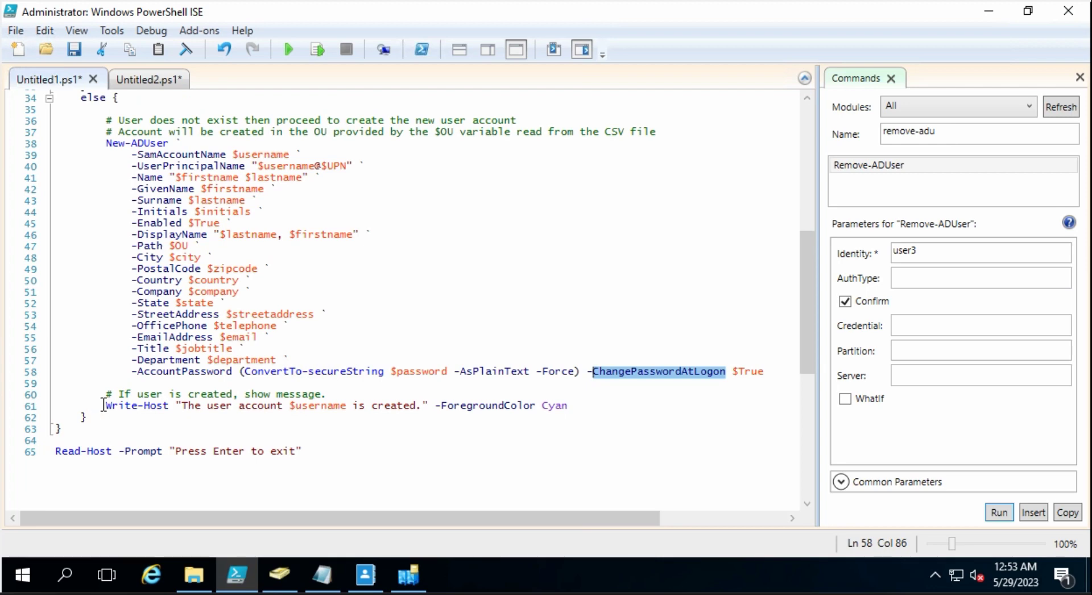
left_click_drag(186, 406, 439, 411)
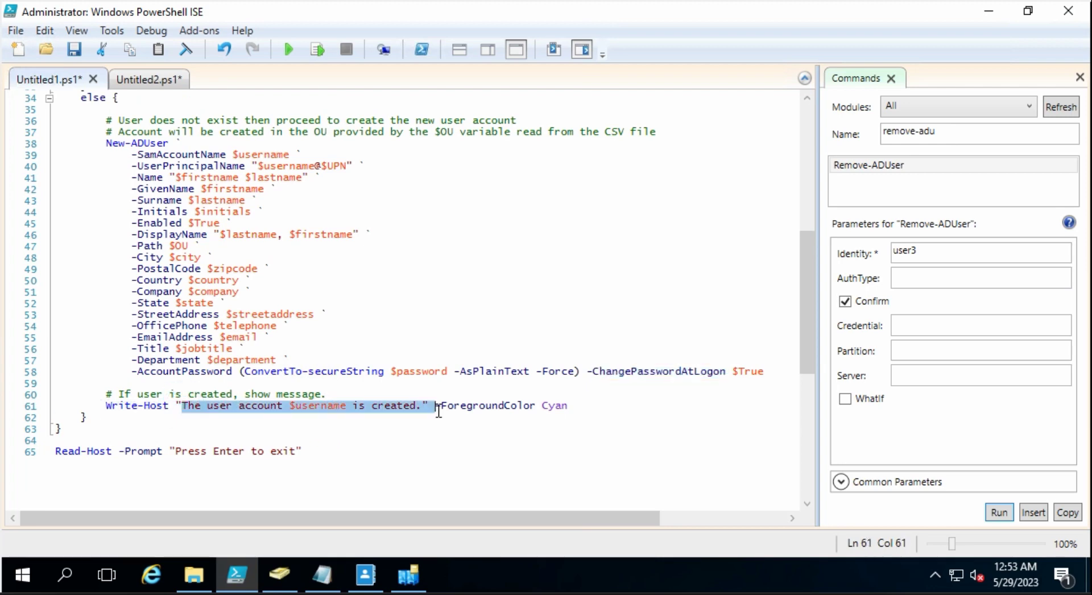
scroll(228, 462, "down", 1)
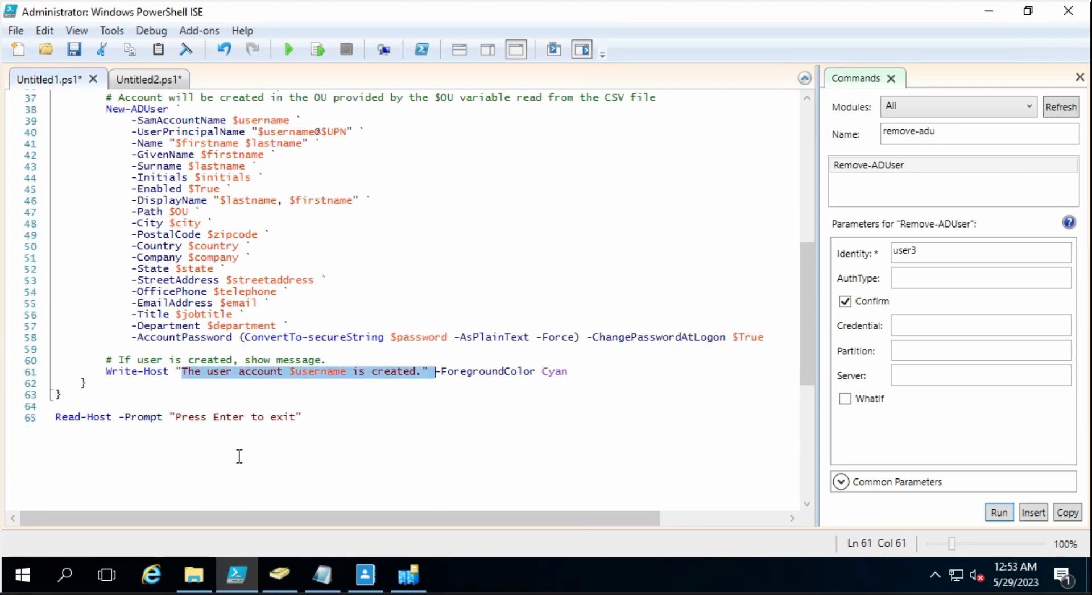
Switch to the ADUsersList folder in File Explorer and open users.csv for editing in Notepad.
left_click(193, 575)
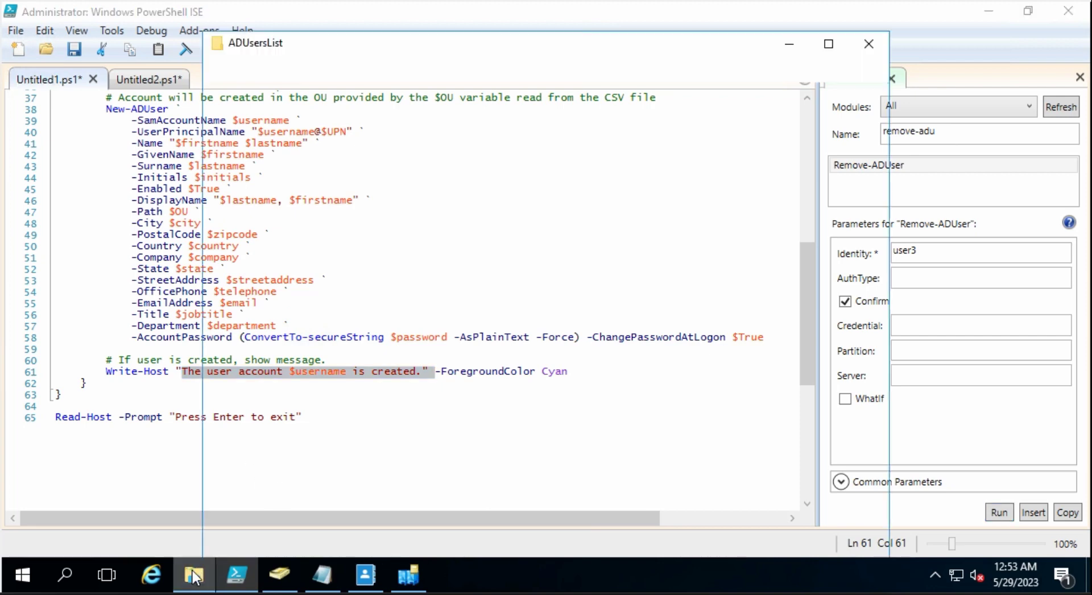
right_click(397, 154)
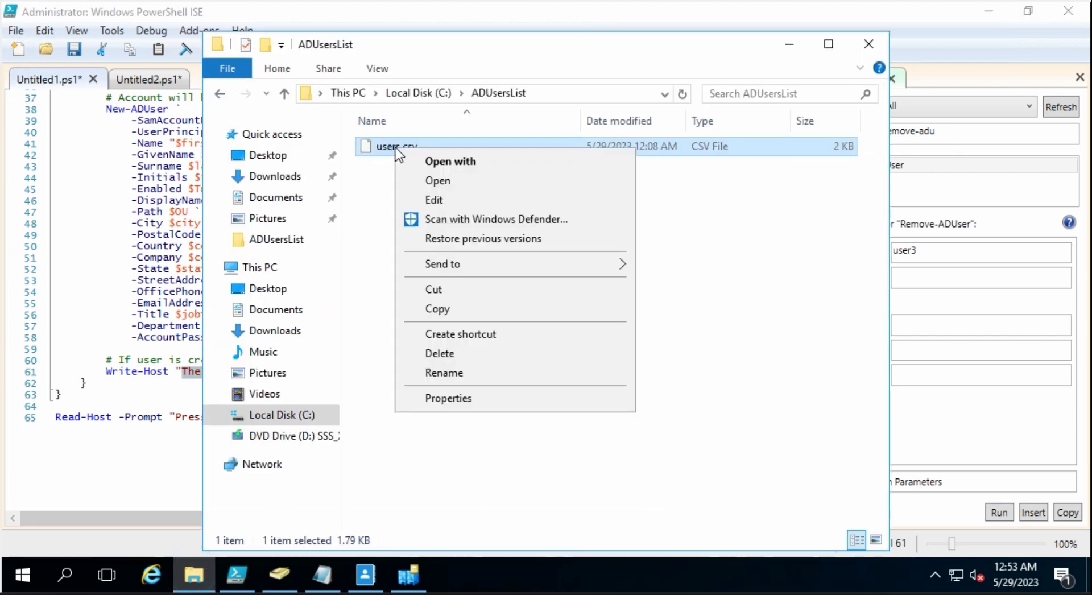
left_click(430, 197)
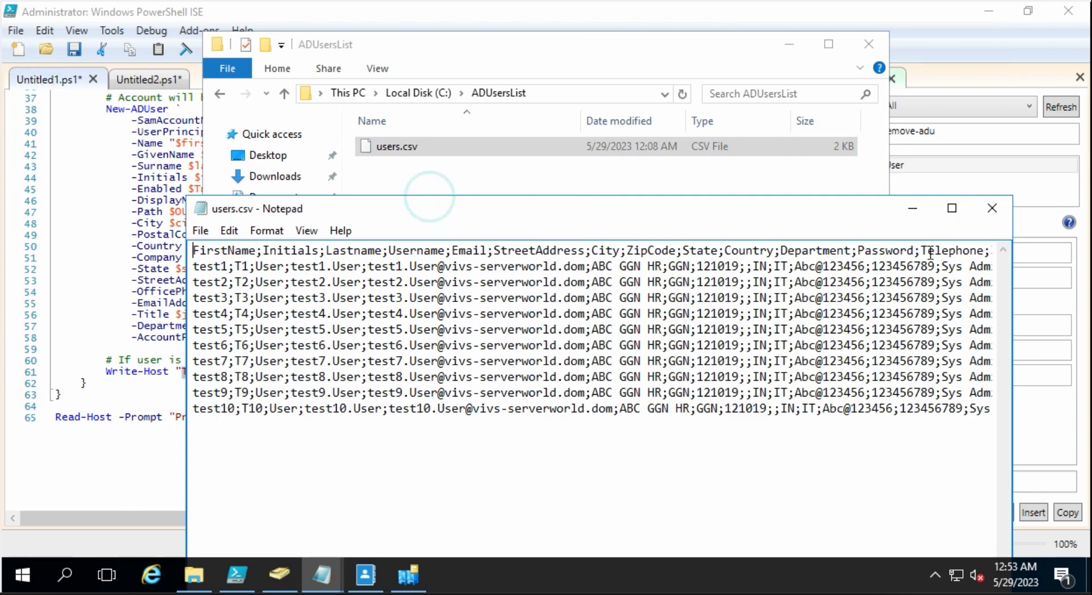
Maximize the users.csv window and review the header fields from FirstName through Password, highlighting them in turn.
left_click(951, 209)
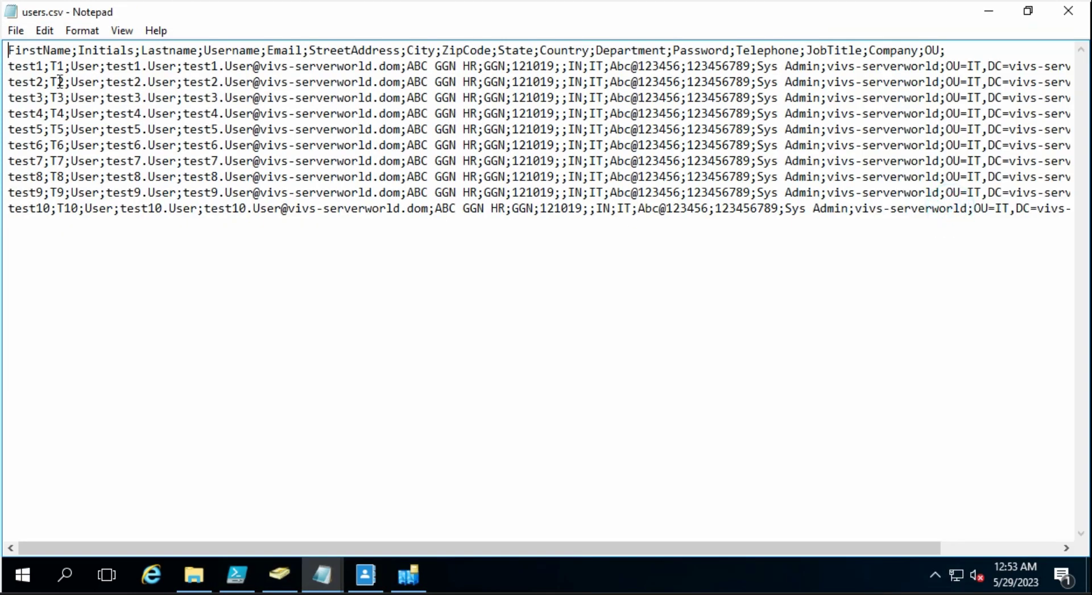
left_click_drag(10, 54, 137, 55)
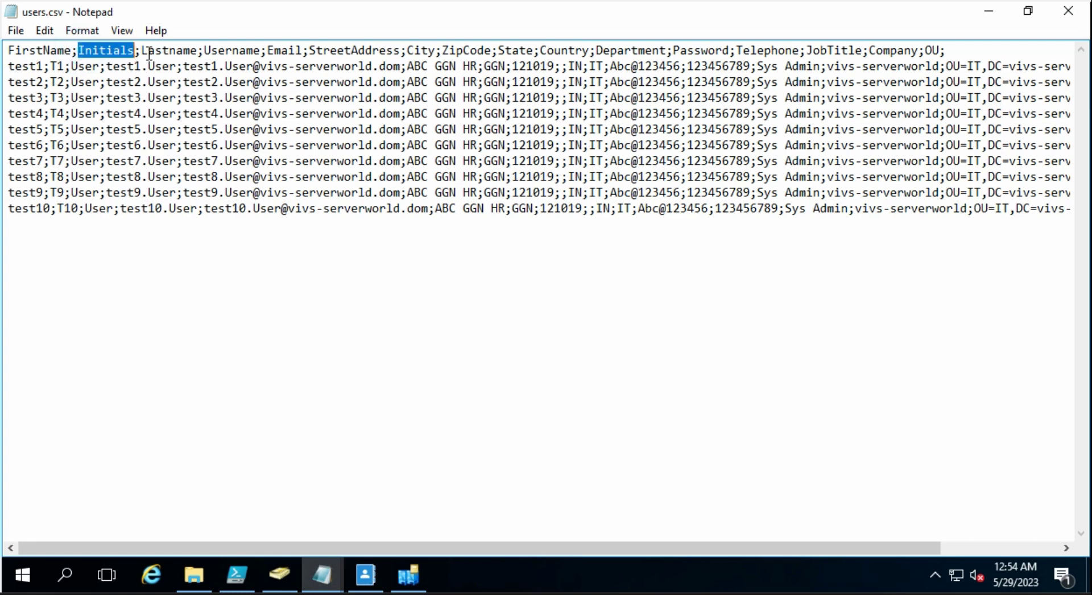
double_click(147, 51)
left_click(205, 52)
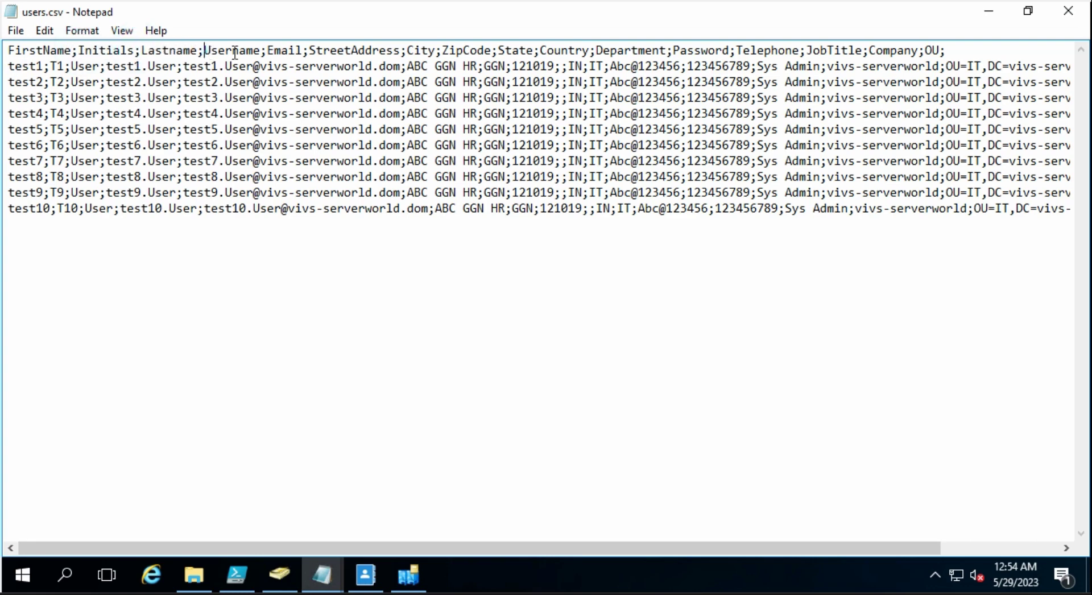
double_click(234, 52)
left_click_drag(269, 52, 740, 45)
left_click(716, 52)
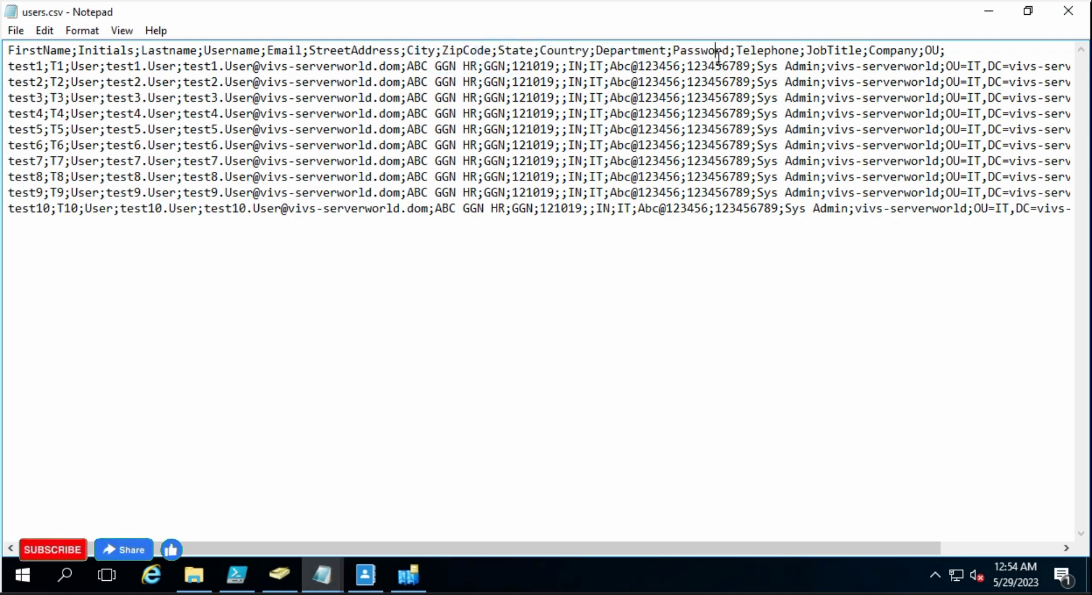
Compare the Password, Telephone, JobTitle, Company and OU headers with the matching values in the test1 row.
left_click_drag(610, 66, 733, 48)
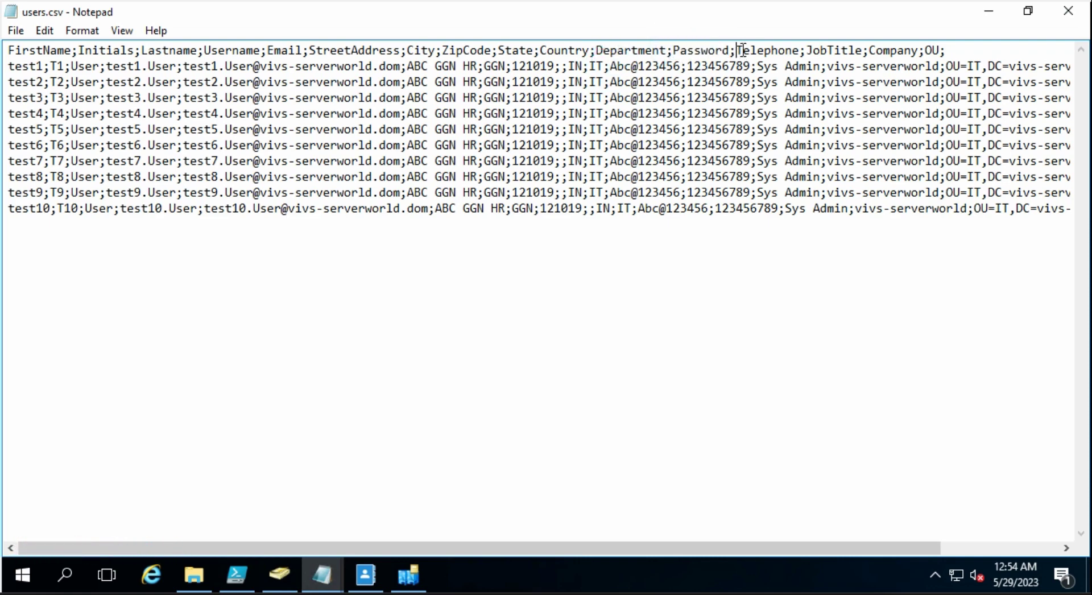
double_click(749, 52)
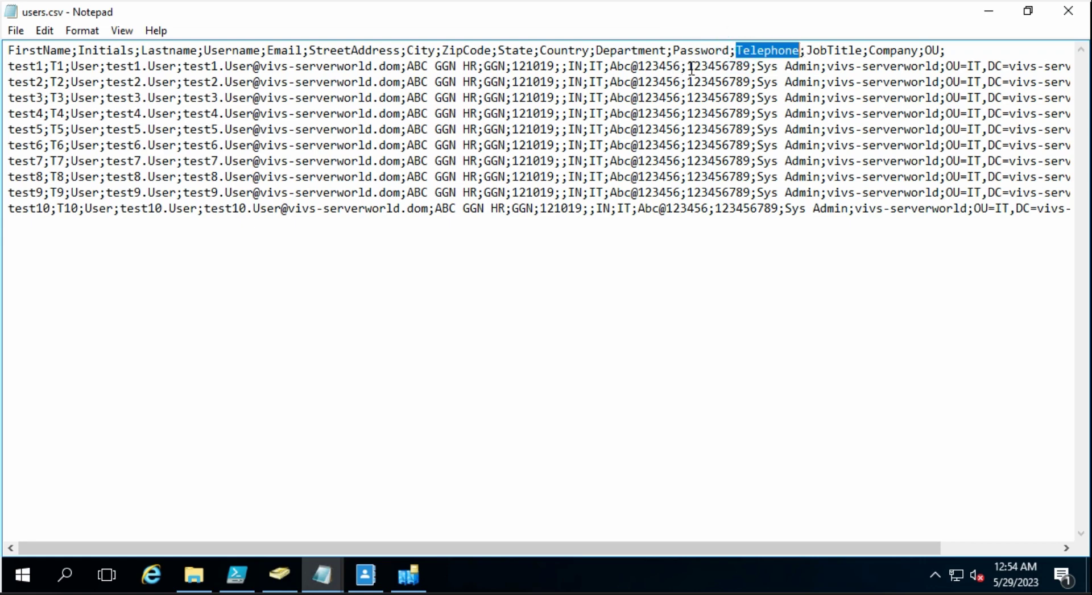
left_click_drag(688, 66, 863, 50)
left_click_drag(761, 67, 920, 50)
left_click(831, 67)
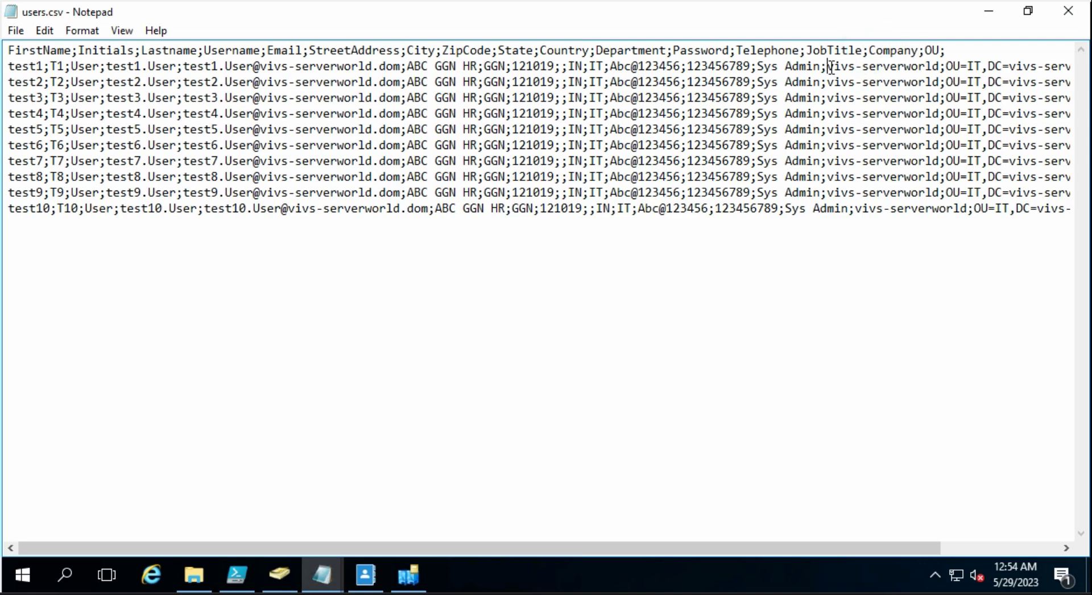
left_click_drag(831, 67, 1088, 66)
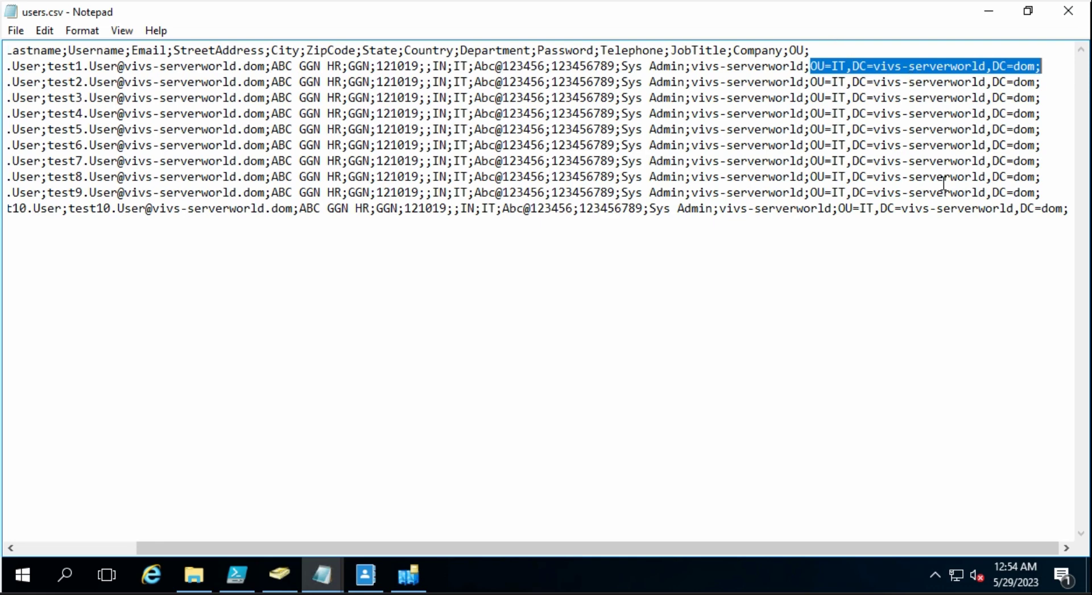
Return to the start of the rows and match the FirstName, Initials, Lastname and Username headers with the test1 values.
left_click(794, 545)
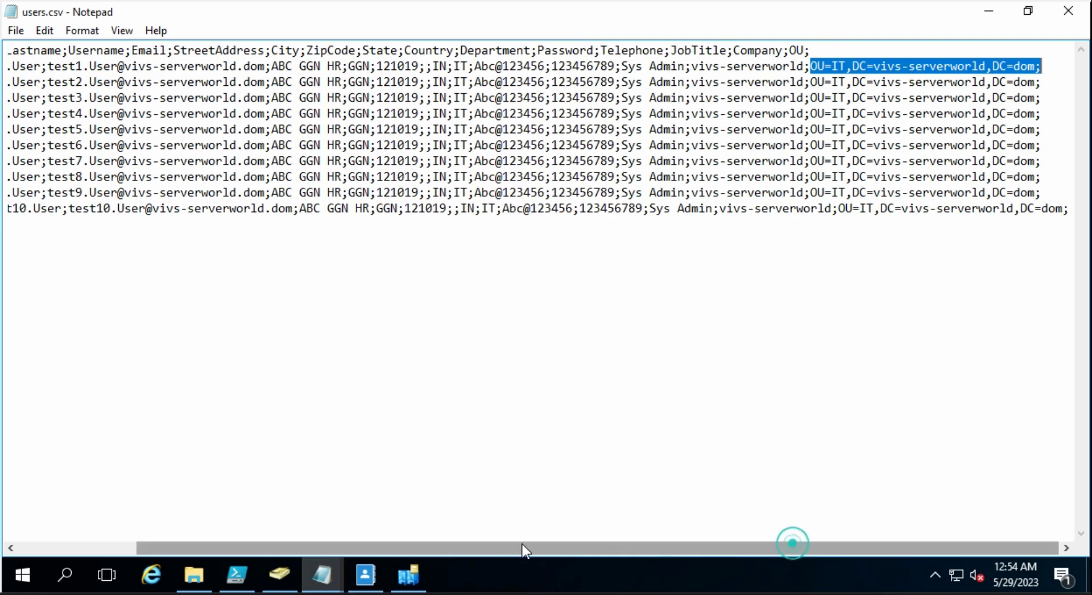
left_click_drag(532, 549, 404, 546)
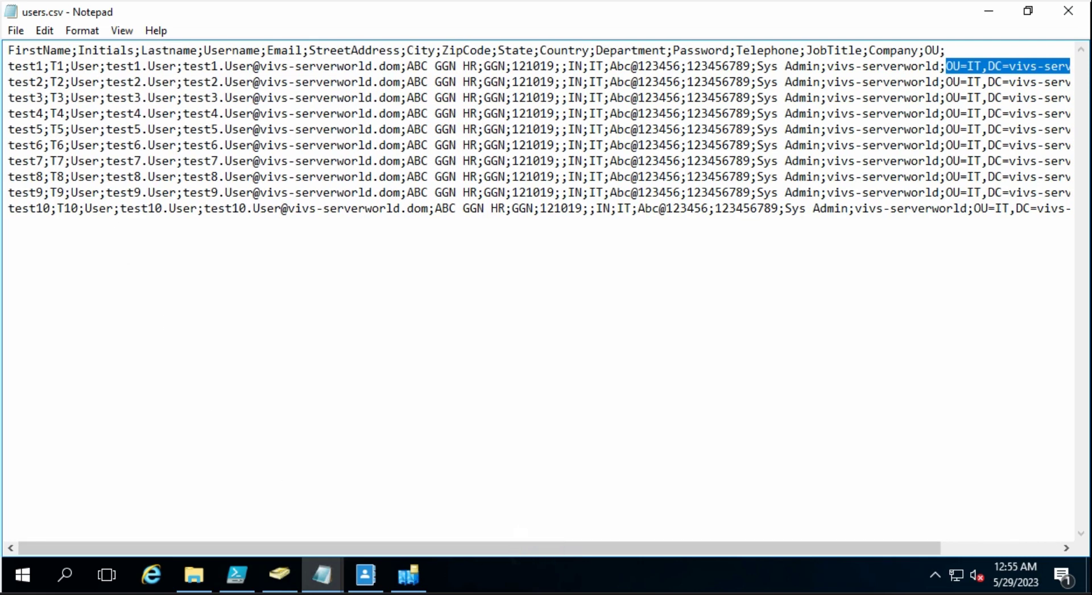
left_click_drag(9, 51, 64, 66)
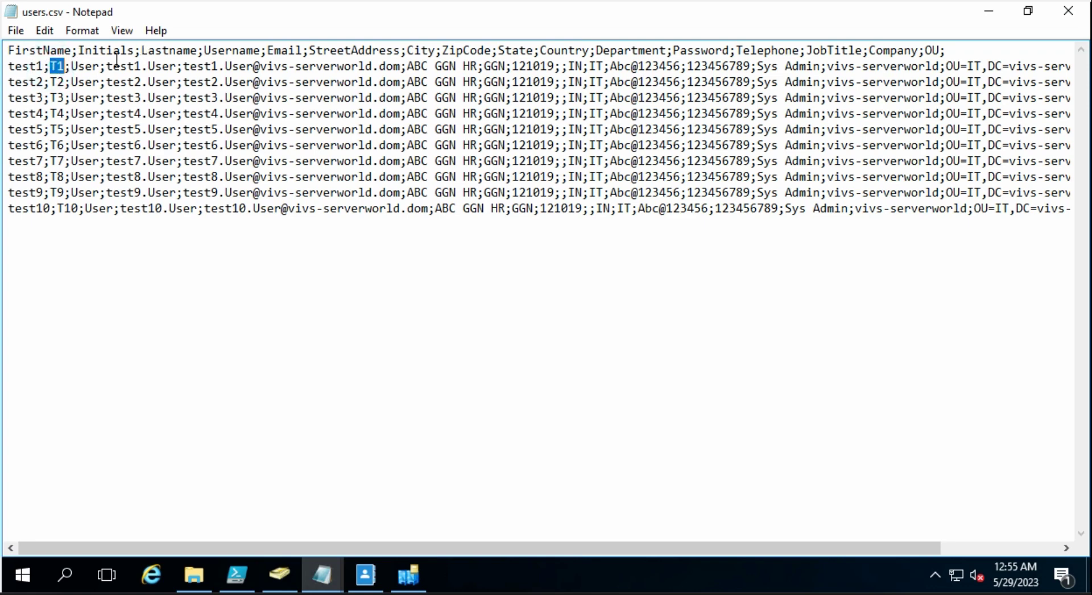
left_click_drag(72, 66, 102, 68)
left_click_drag(205, 50, 266, 45)
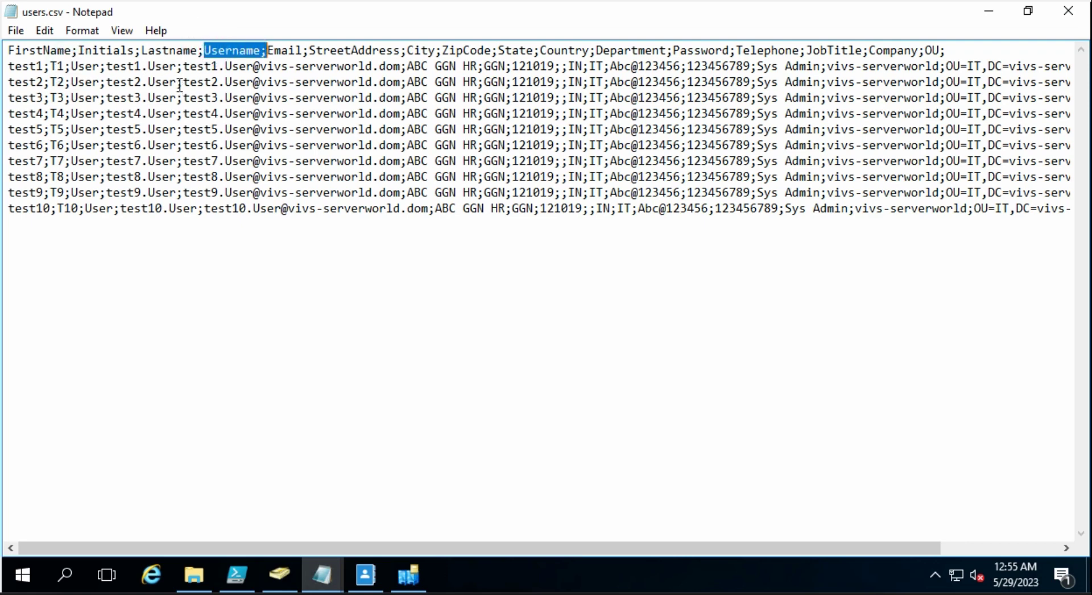
left_click_drag(107, 67, 178, 68)
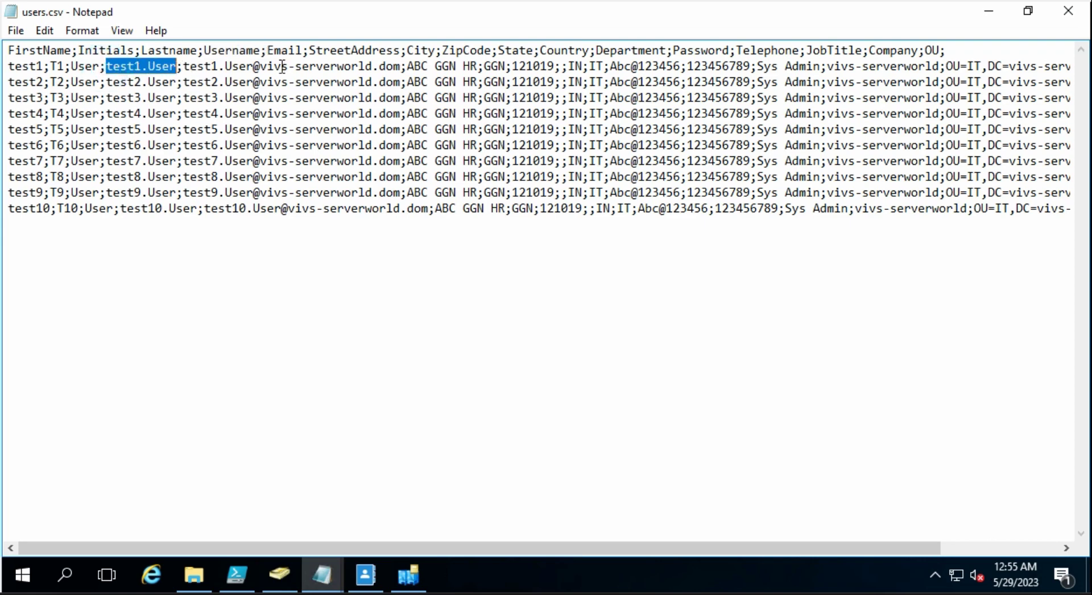
Match the Email, StreetAddress and City headers with the corresponding values in the test1 row.
left_click(272, 48)
double_click(274, 49)
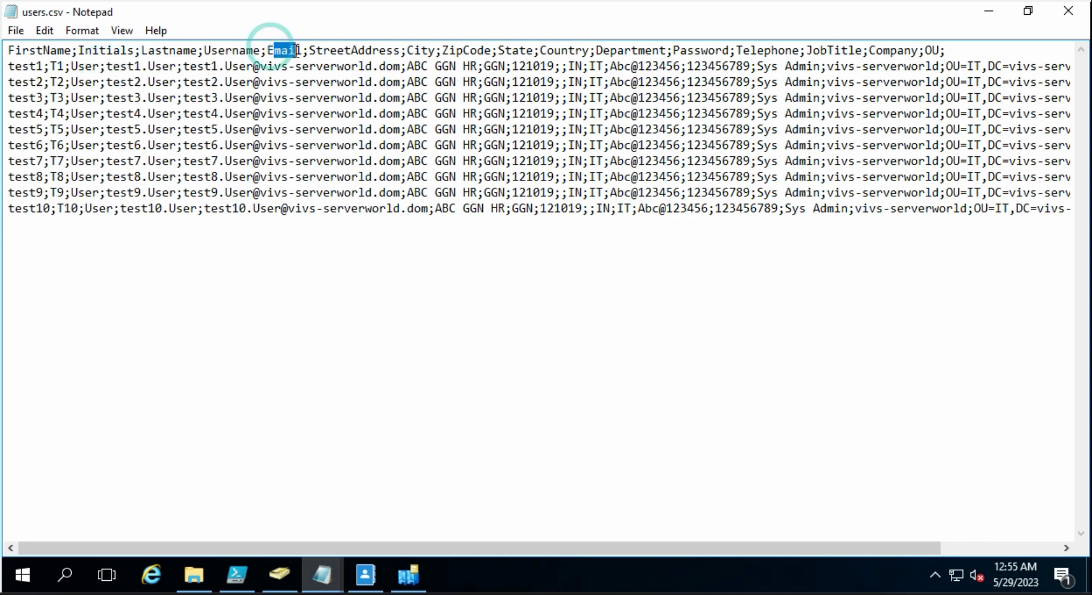
left_click(185, 66)
left_click_drag(185, 67, 403, 72)
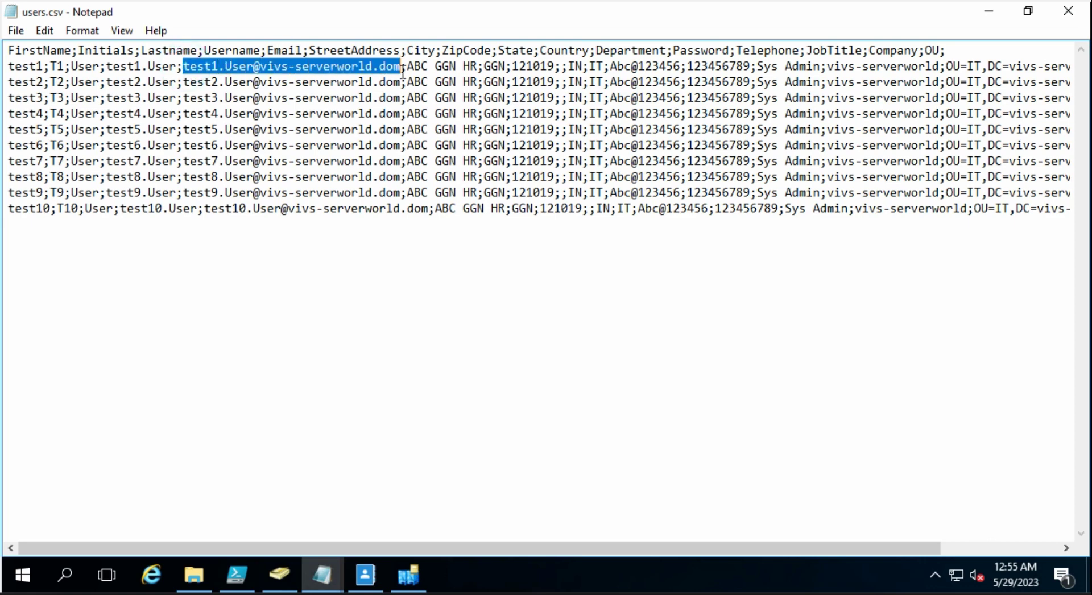
left_click_drag(311, 49, 429, 67)
left_click(409, 67)
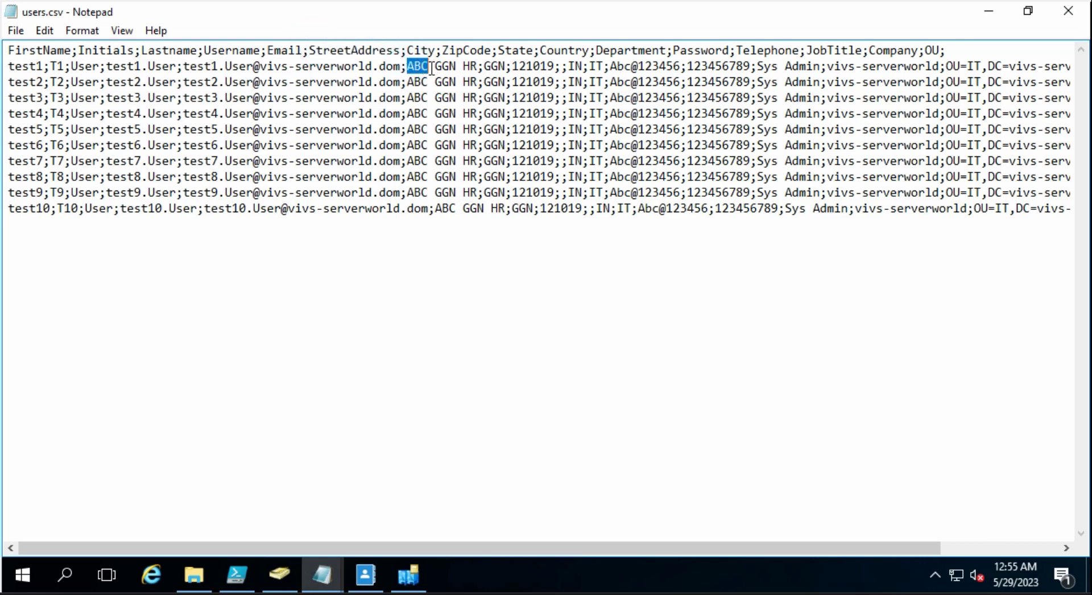
left_click_drag(433, 70, 507, 70)
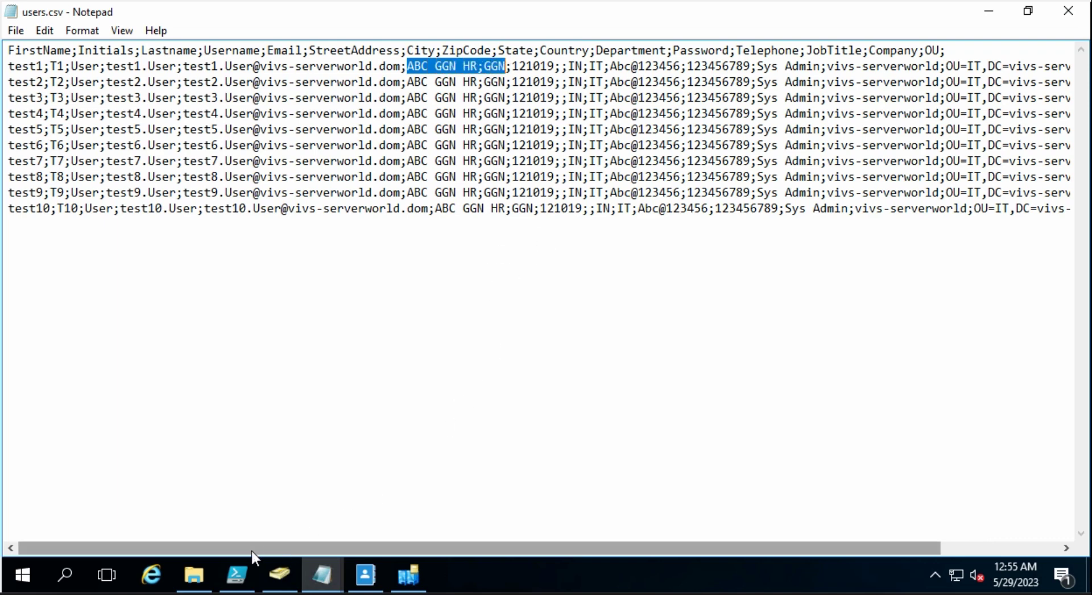
Switch back to PowerShell ISE and review the closing Read-Host line and the New-ADUser command of the script.
left_click(237, 575)
left_click(172, 462)
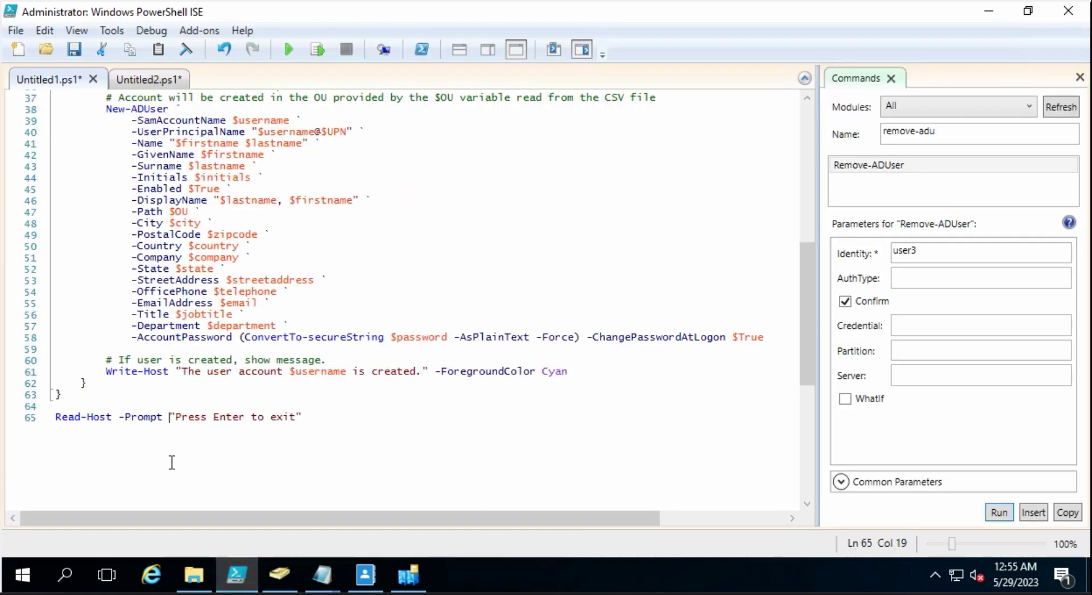
left_click(332, 410)
left_click(332, 413)
left_click(315, 419)
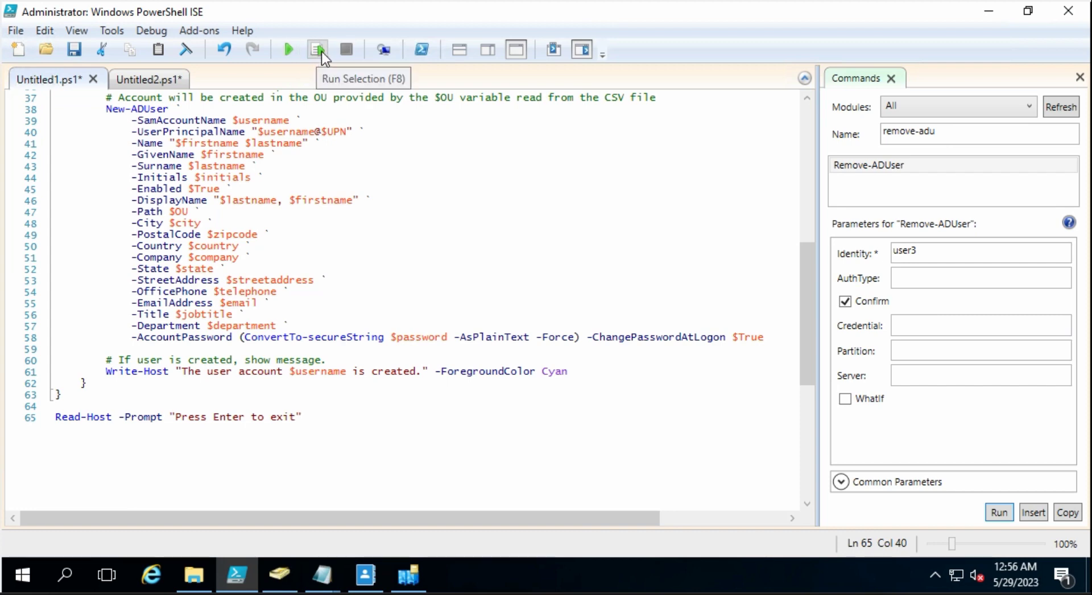
left_click(175, 109)
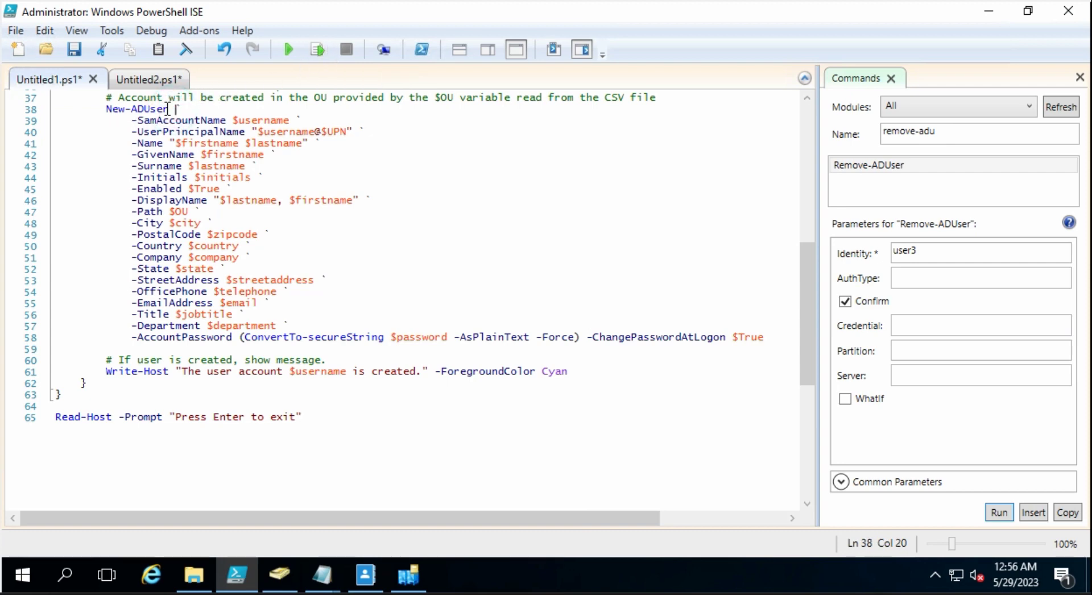
left_click(167, 109)
Check the Import-Csv line, run the whole bulk user creation script, and highlight its account creation messages.
left_click_drag(808, 305, 824, 133)
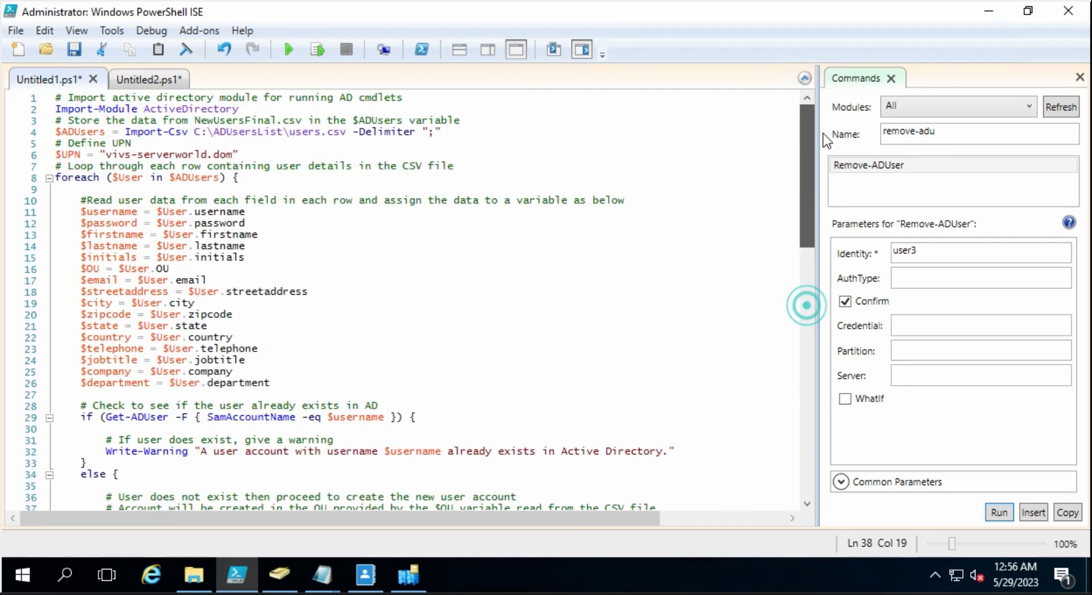
left_click(436, 135)
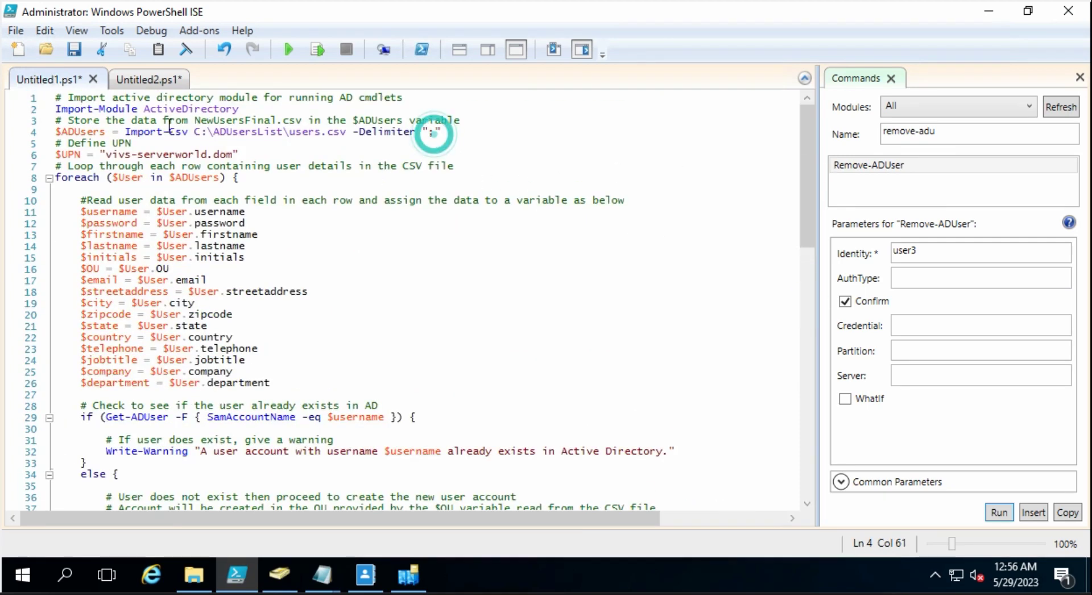
left_click(290, 50)
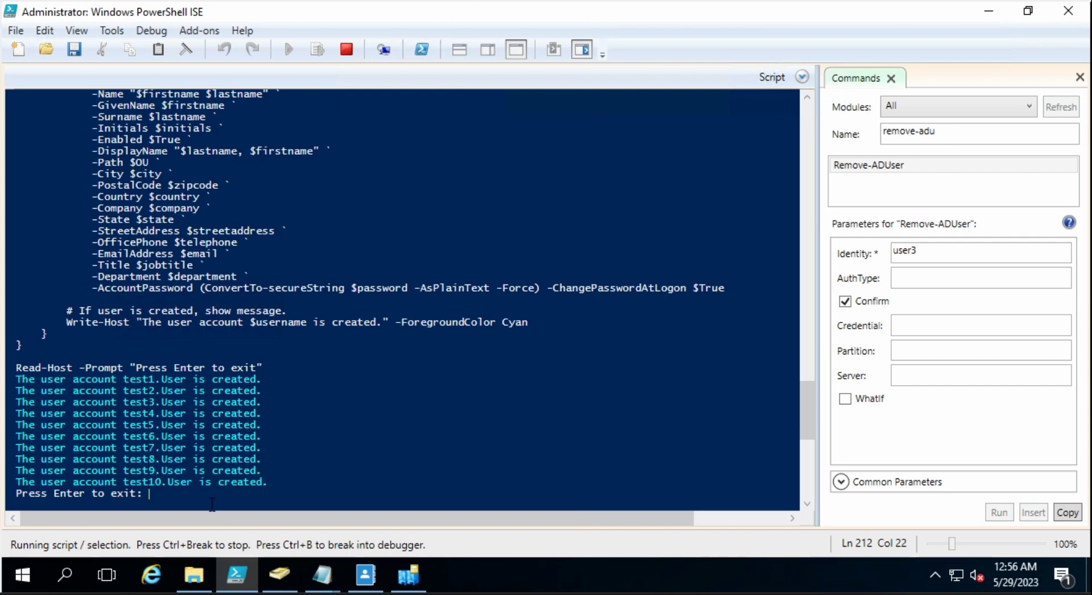
left_click_drag(270, 483, 17, 381)
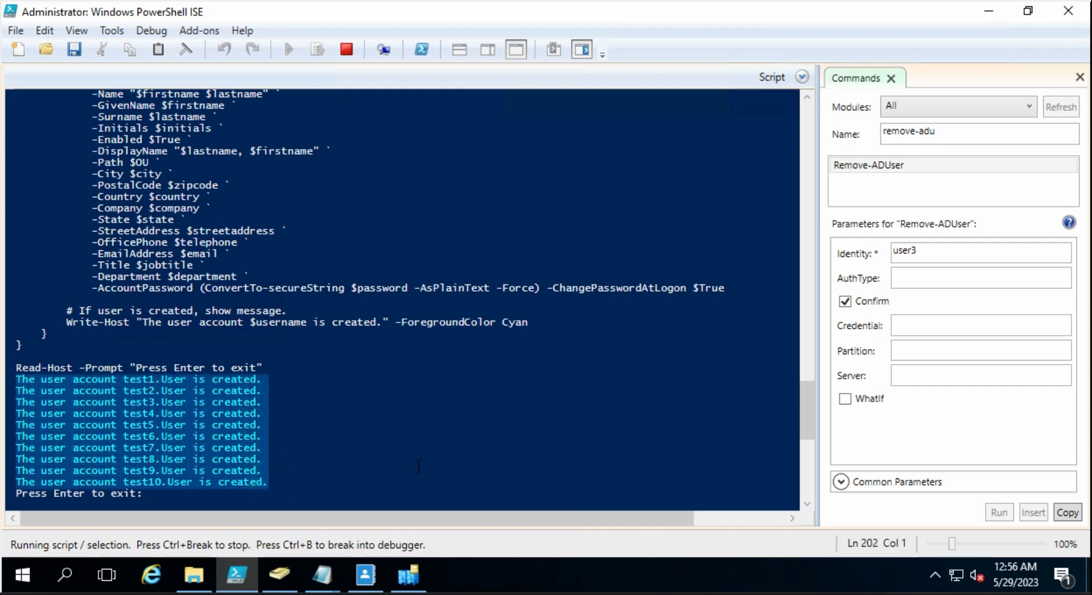
Switch to Active Directory Users and Computers and refresh the IT organizational unit to check for the new users.
left_click(279, 584)
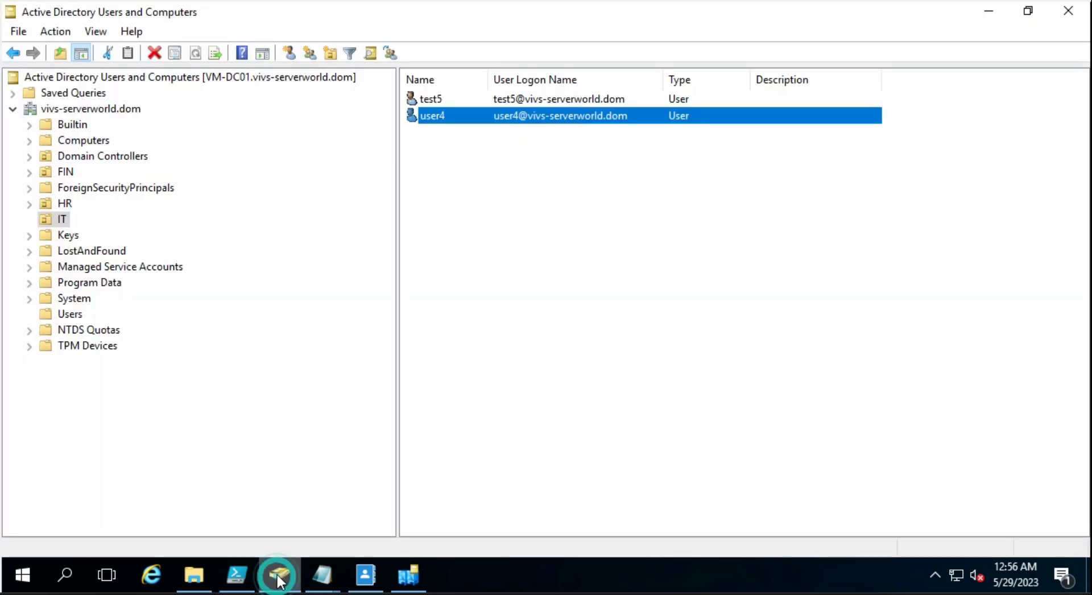
left_click(56, 222)
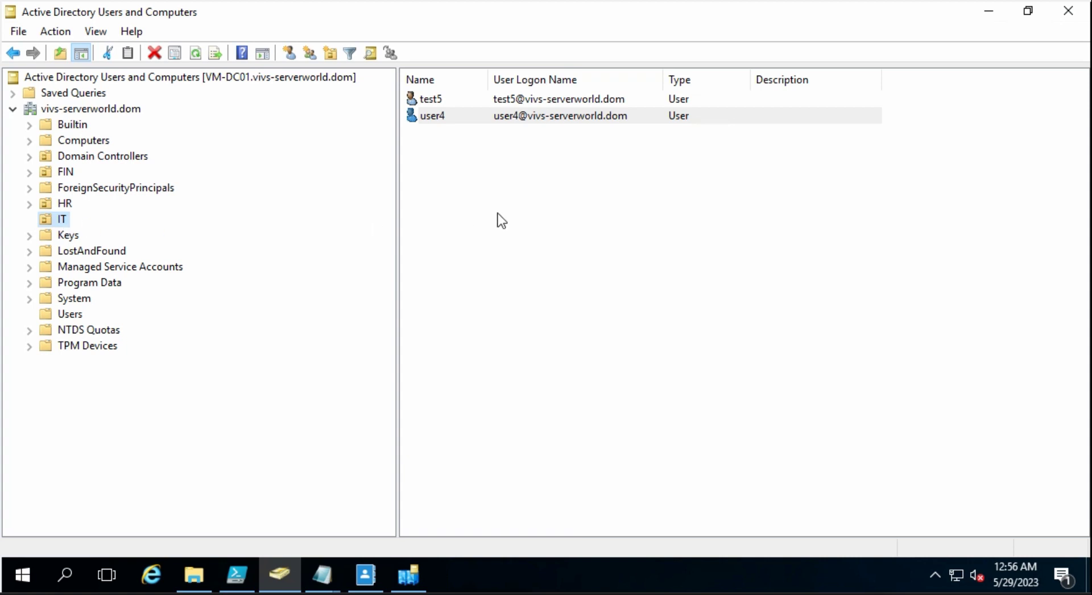
left_click(196, 54)
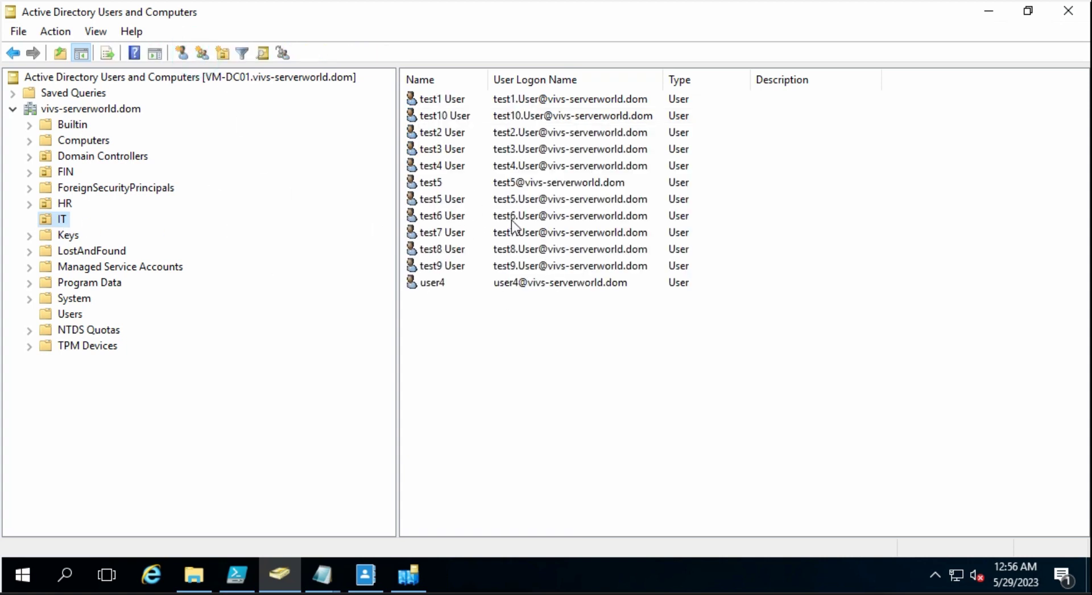
left_click(526, 181)
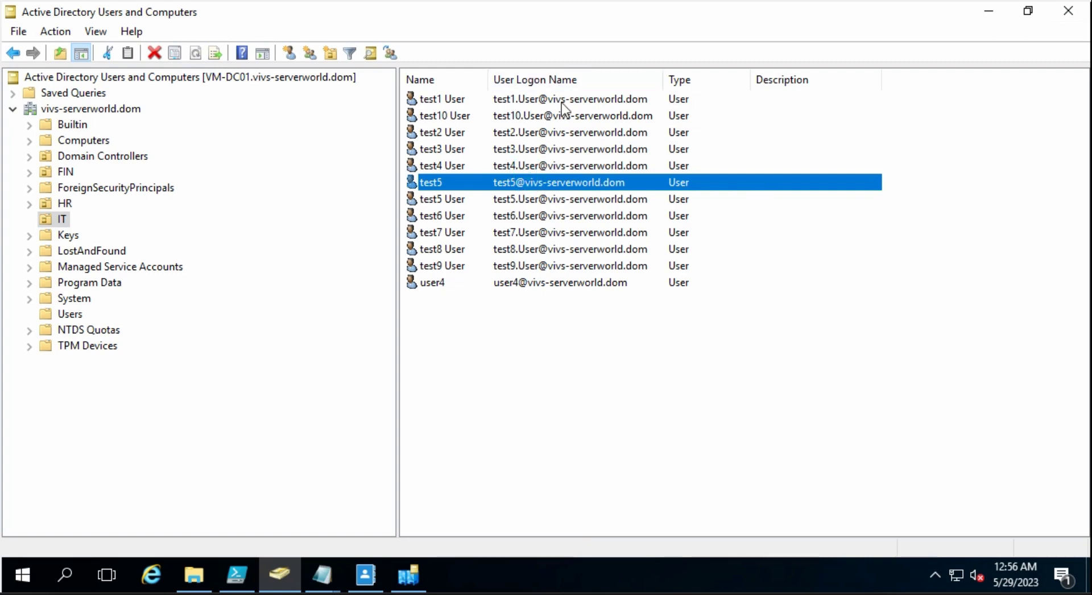
Open the properties of test1 User and check the e-mail and telephone number fields.
double_click(535, 98)
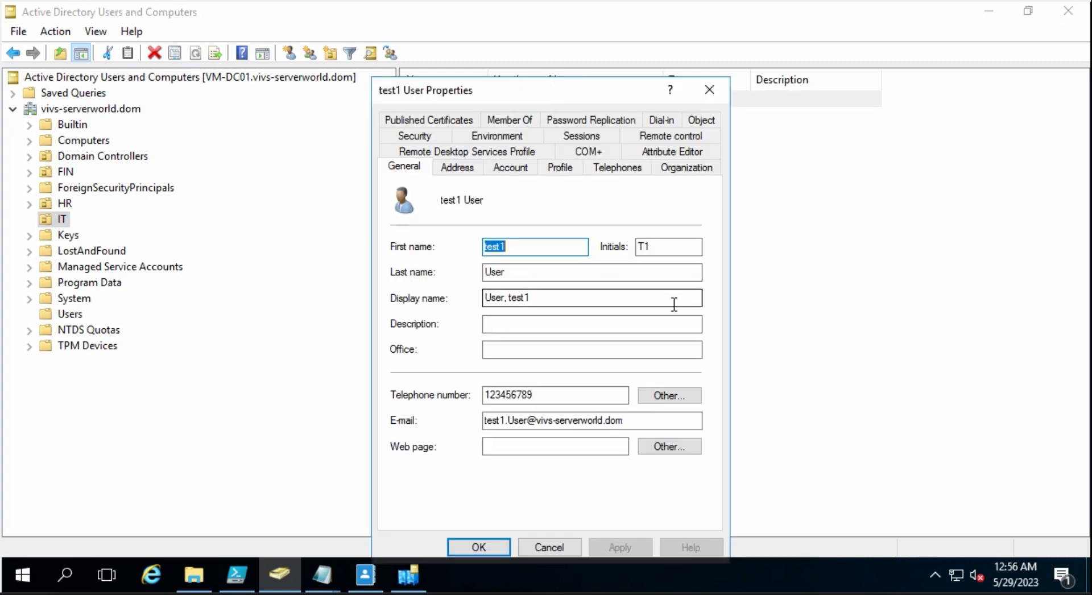
double_click(640, 422)
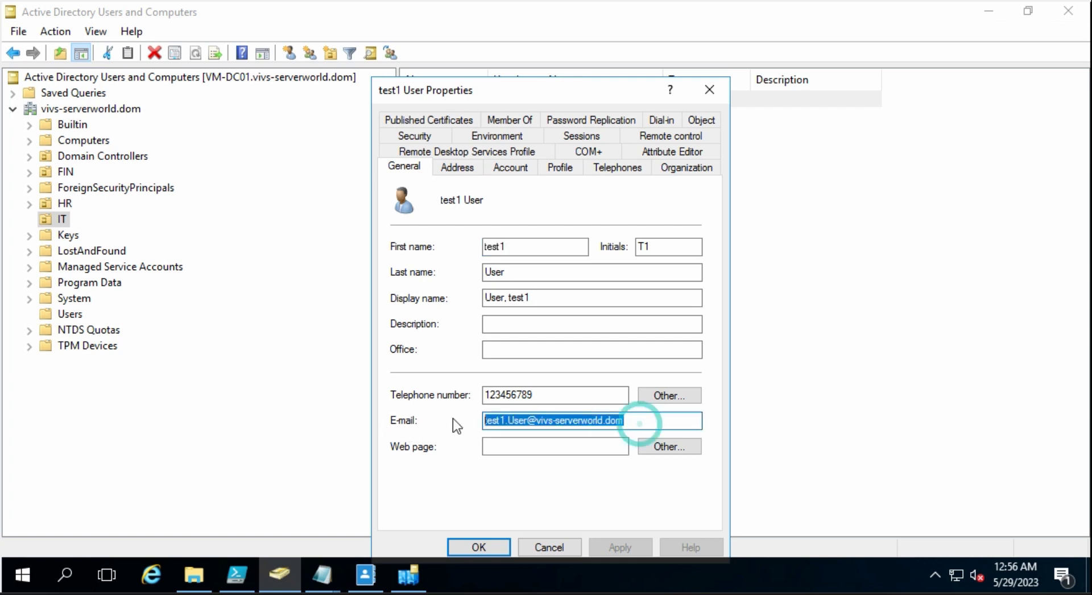
left_click(559, 393)
double_click(558, 395)
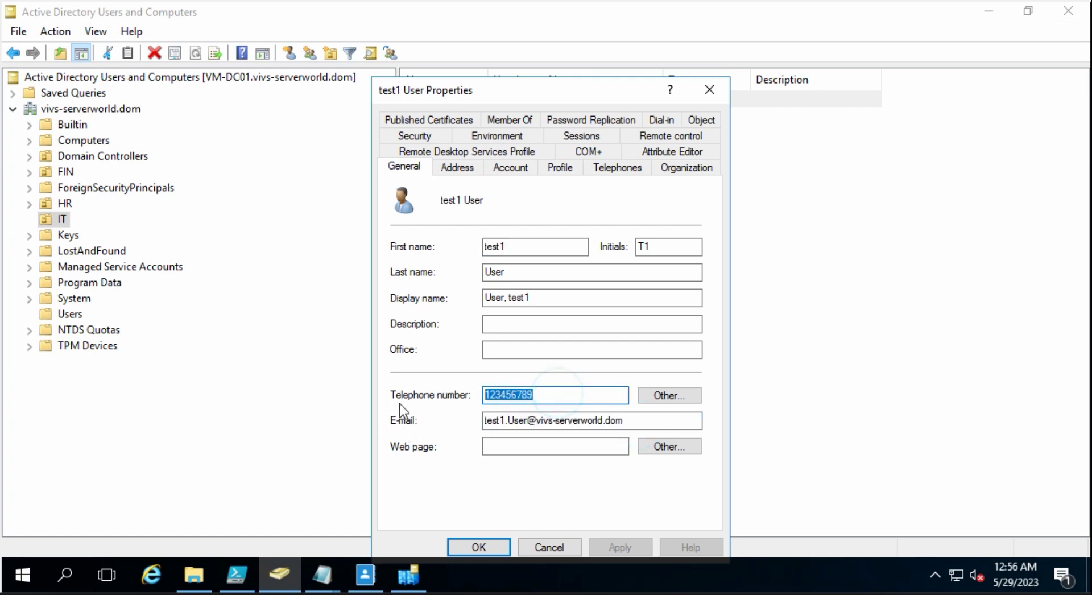
left_click(550, 289)
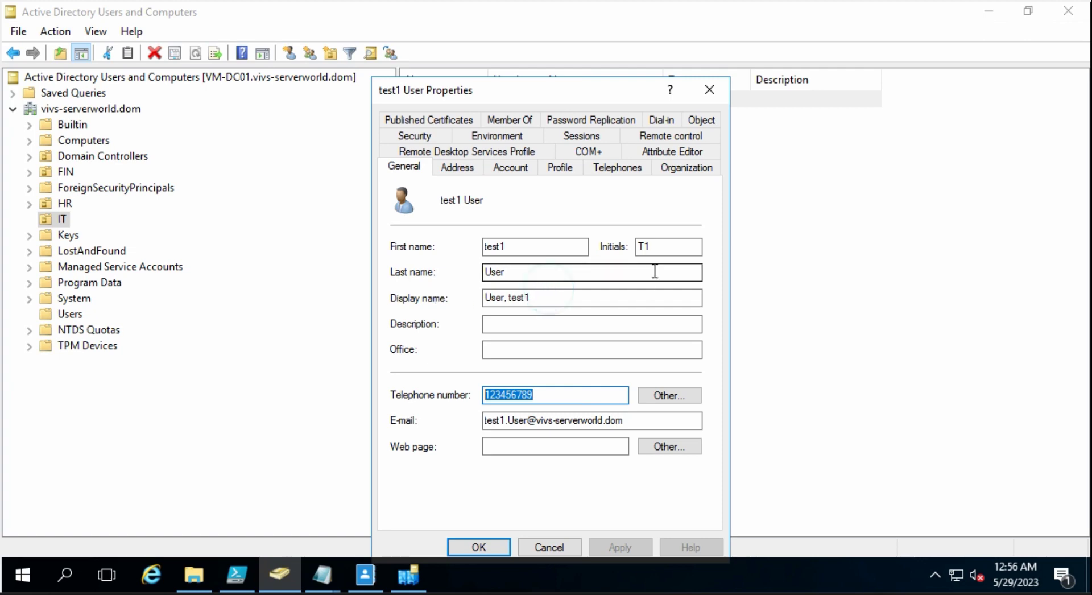
Check test1 User's initials, first name, last name, display name and telephone number in the general properties.
double_click(658, 246)
double_click(527, 244)
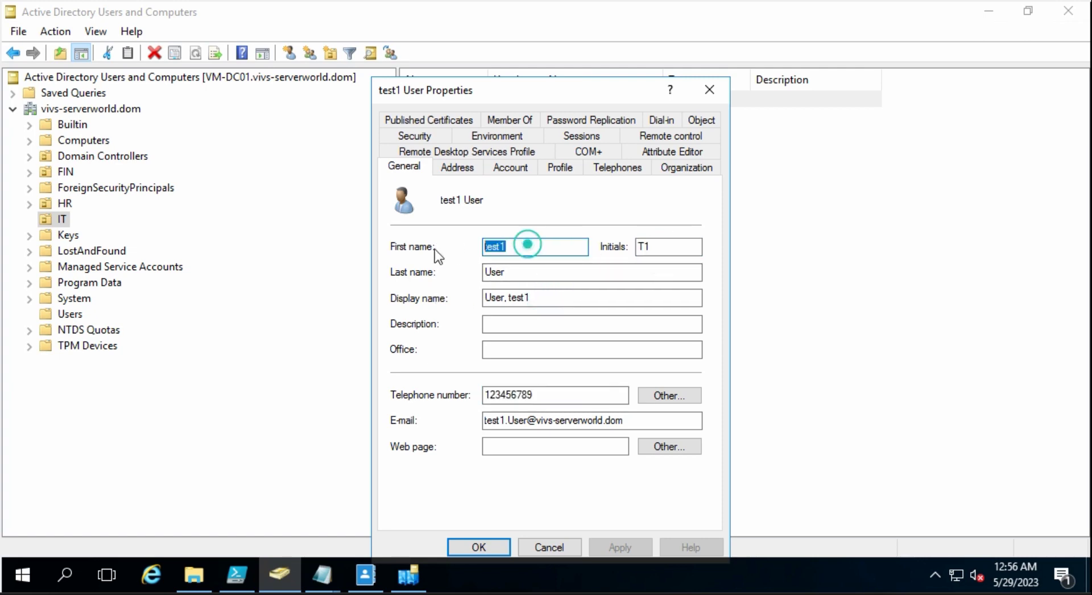
left_click_drag(518, 273, 440, 276)
left_click_drag(544, 300, 464, 300)
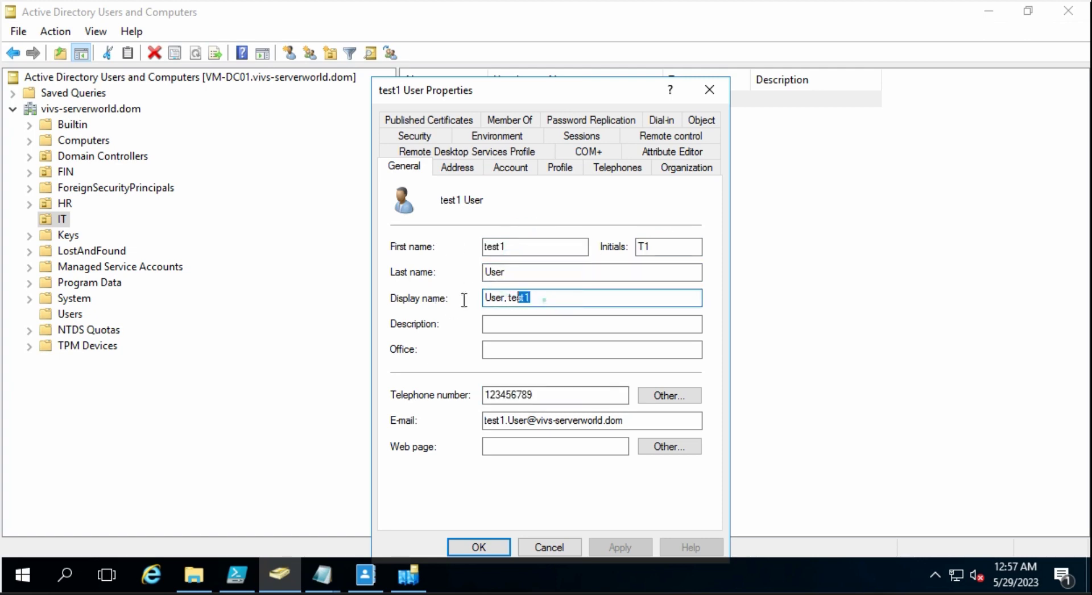
double_click(541, 297)
double_click(570, 391)
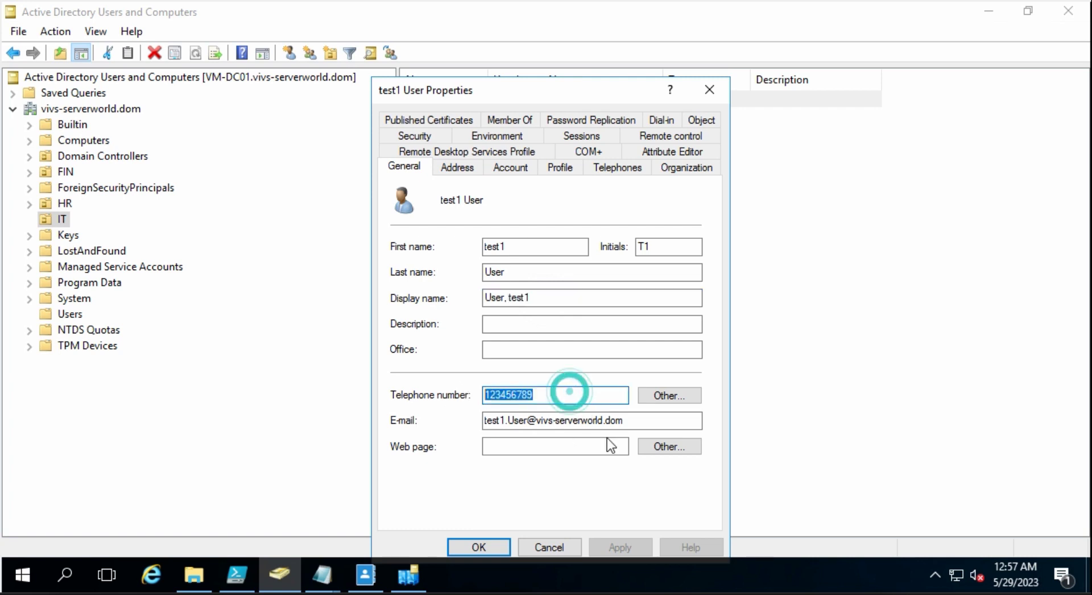
Check test1 User's e-mail, then the street, city and postal code in the address properties.
double_click(654, 419)
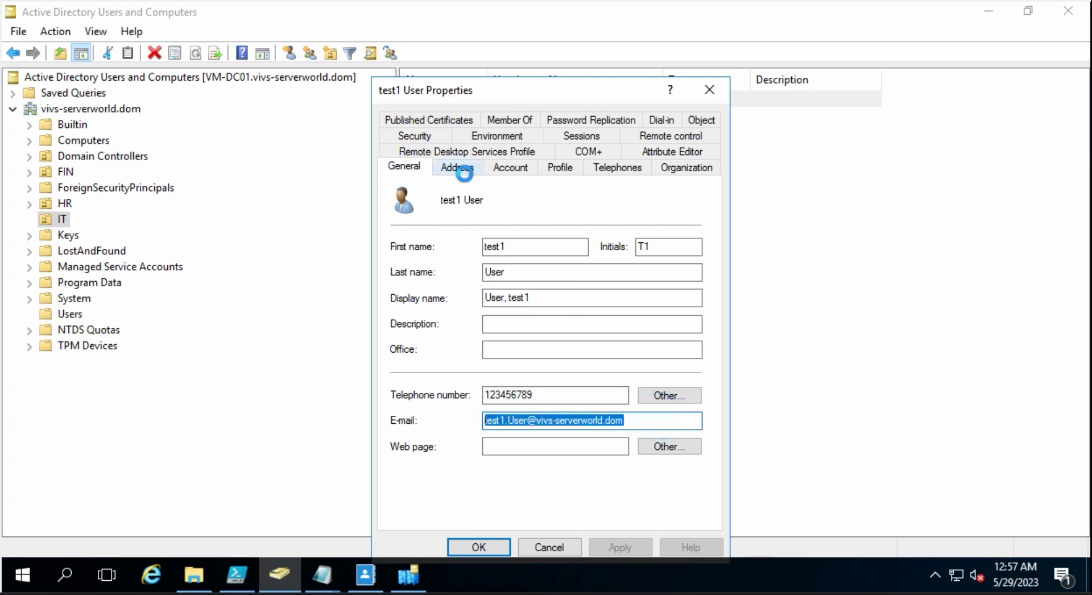
left_click(458, 167)
left_click(578, 208)
double_click(597, 205)
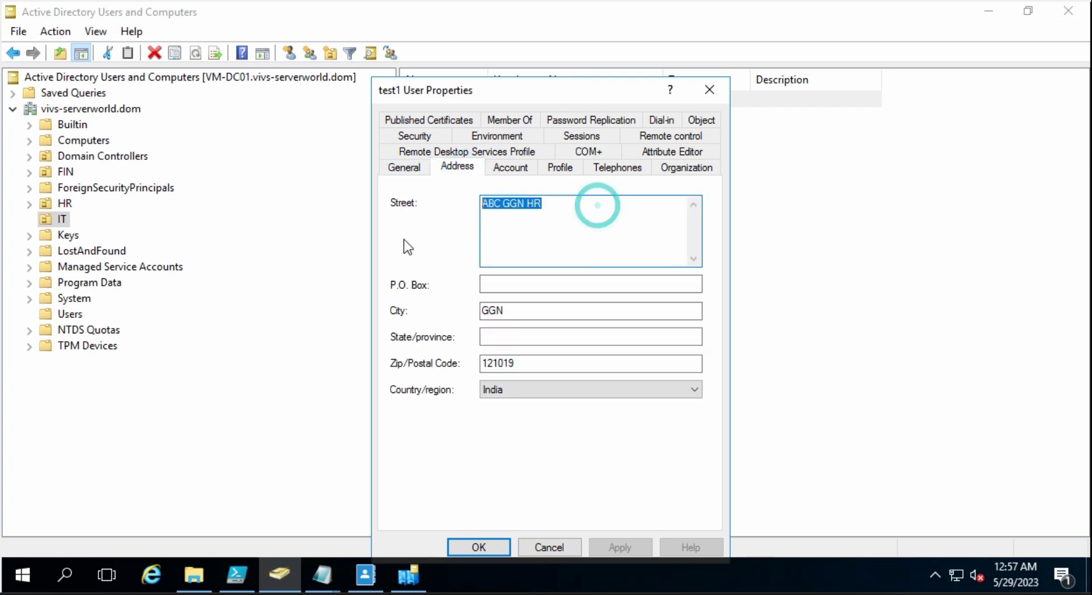
double_click(532, 311)
left_click(561, 367)
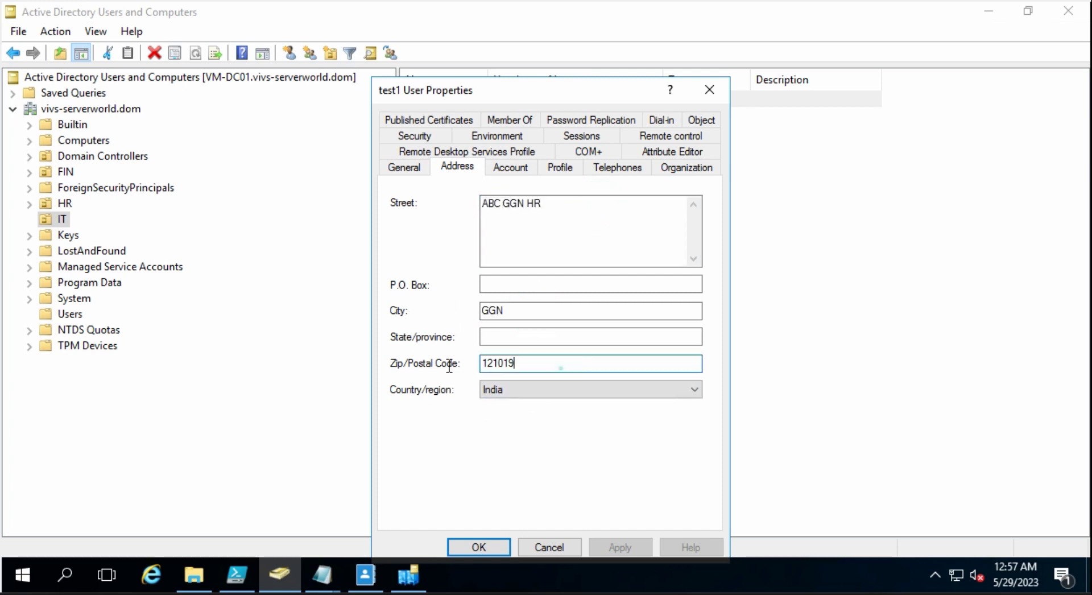
double_click(561, 367)
Check test1 User's job title, department and company in the organization properties, and close the properties.
left_click(691, 167)
left_click(512, 202)
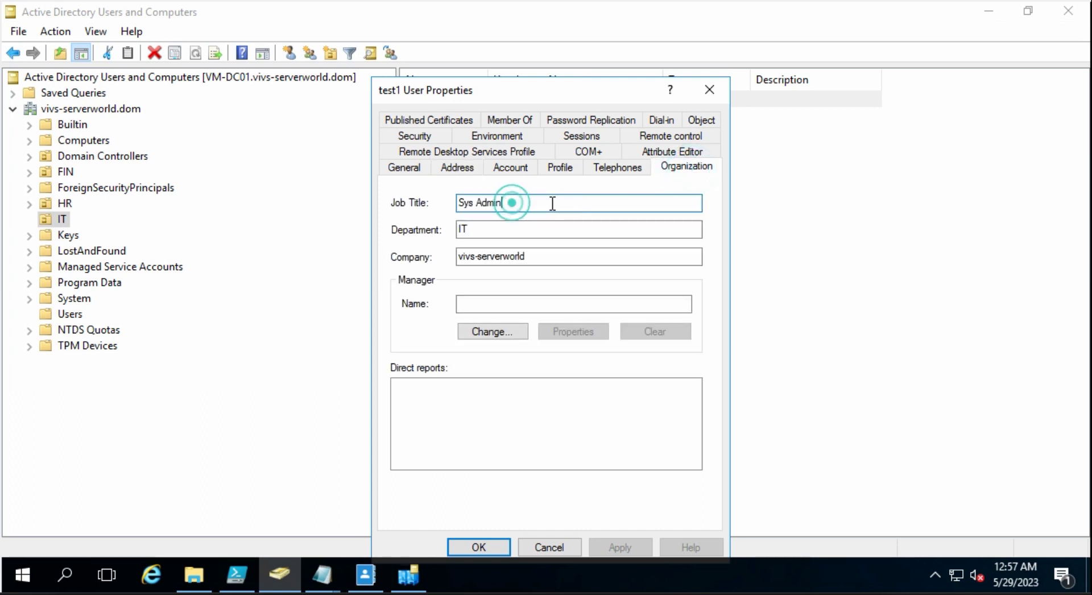
left_click_drag(552, 203, 386, 206)
left_click_drag(560, 226, 363, 231)
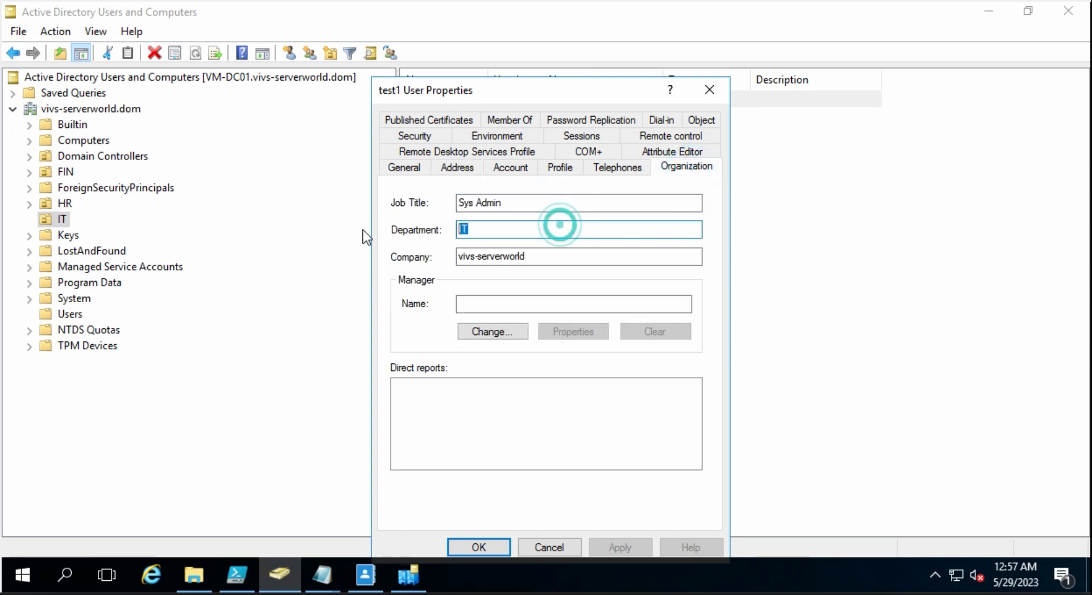
left_click_drag(565, 256, 329, 256)
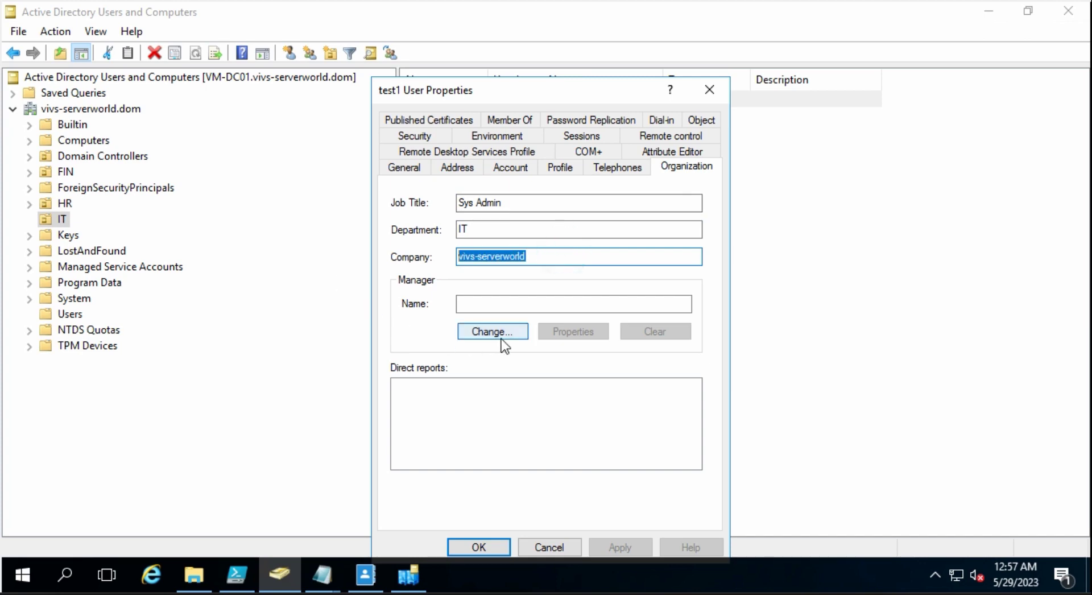
left_click(708, 91)
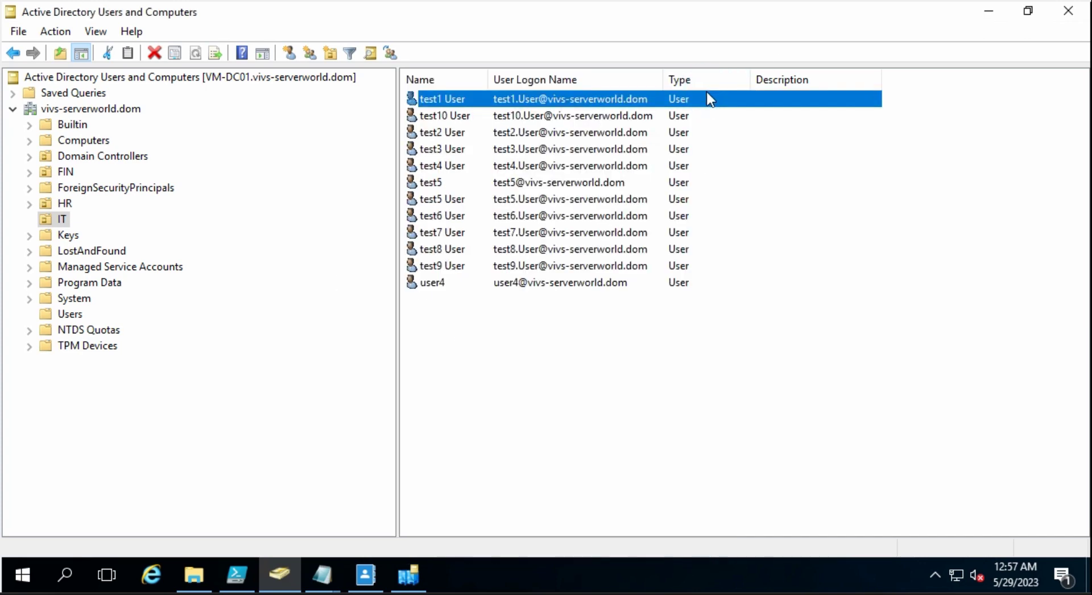
Switch to Active Directory Administrative Center and filter the vivs-serverworld (local) domain for user1.
left_click(988, 13)
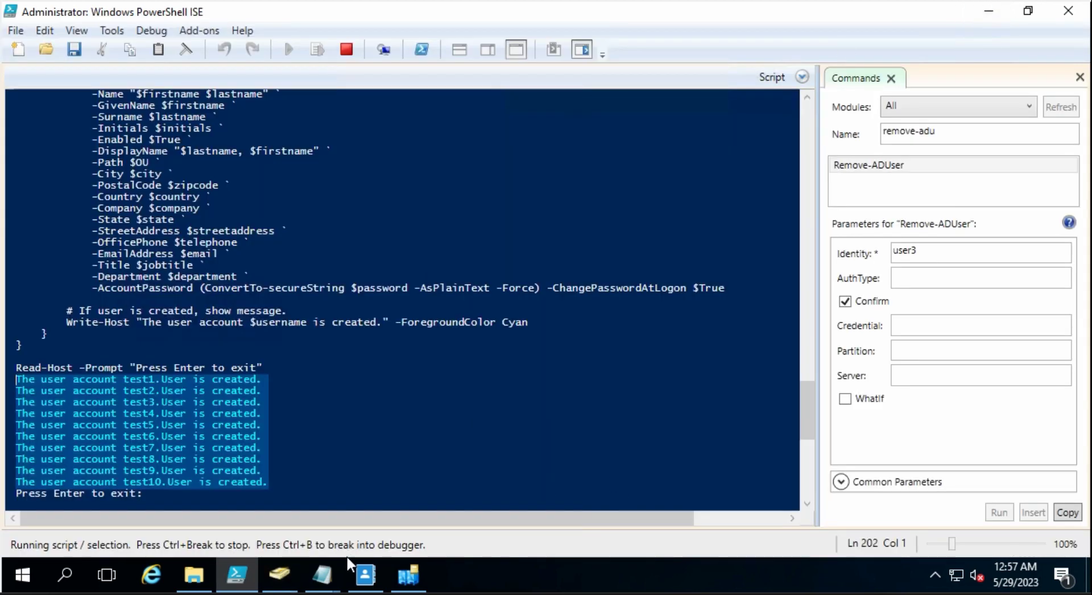
left_click(367, 574)
left_click(428, 310)
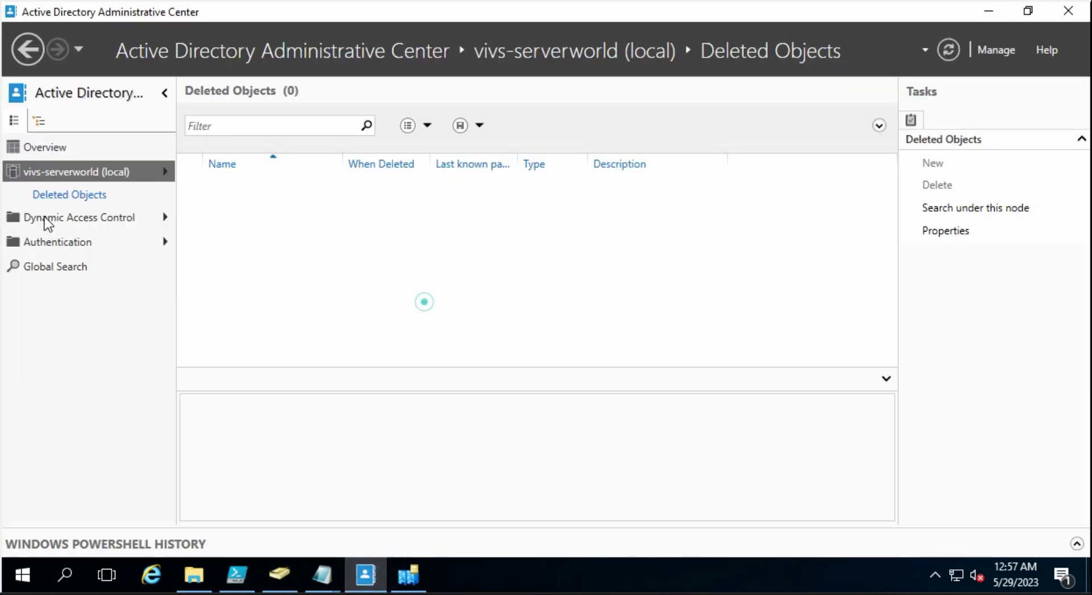
left_click(70, 173)
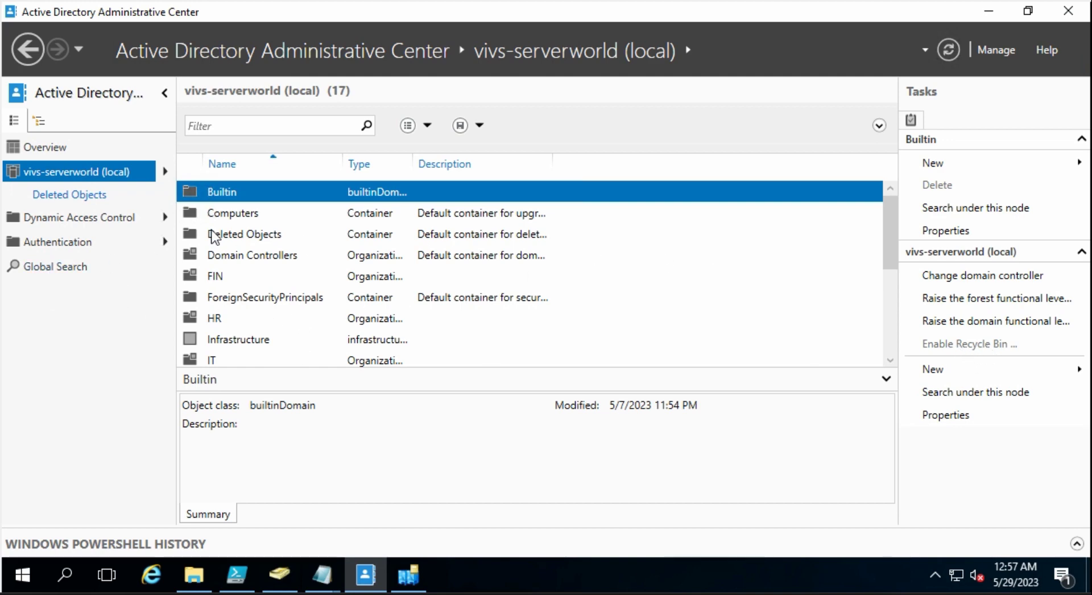
left_click(281, 124)
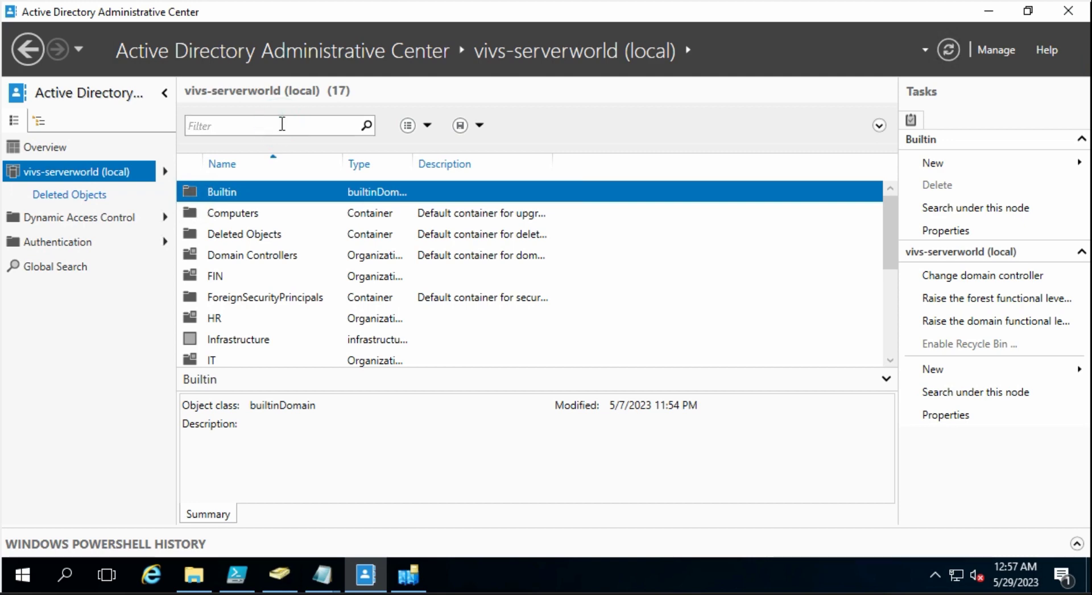
type("user1")
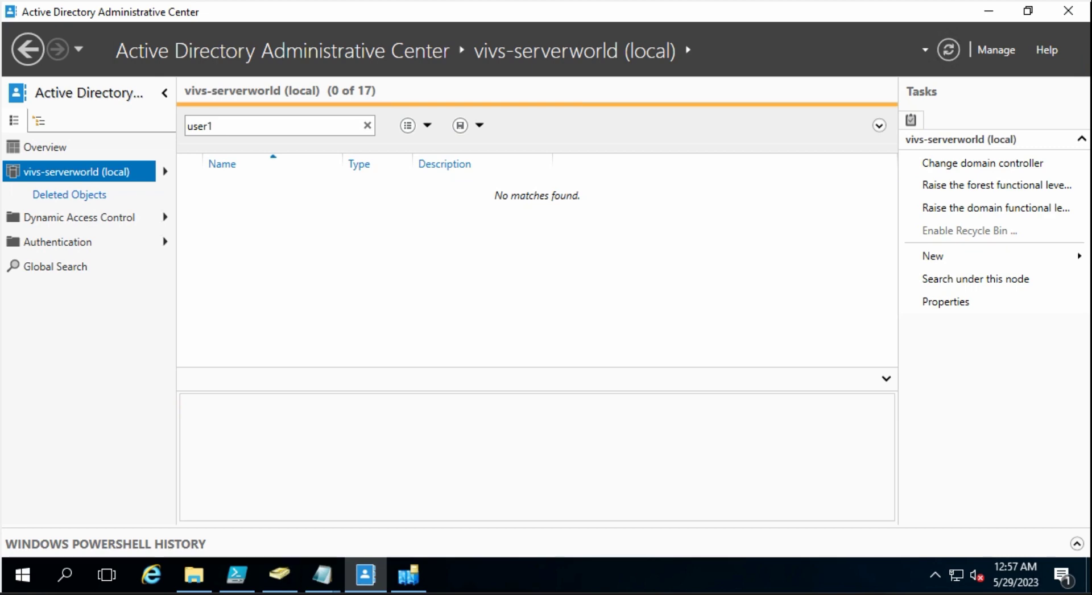
left_click(96, 170)
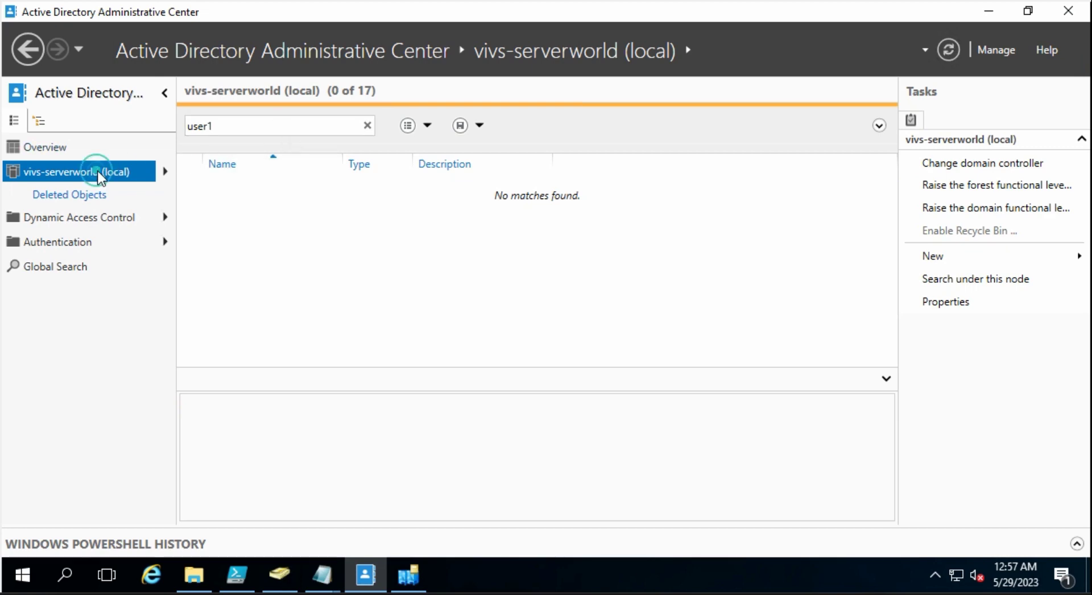
Shorten the filter to user, look in the Users container, and return to the domain root with the filter cleared.
left_click(224, 122)
key("BackSpace")
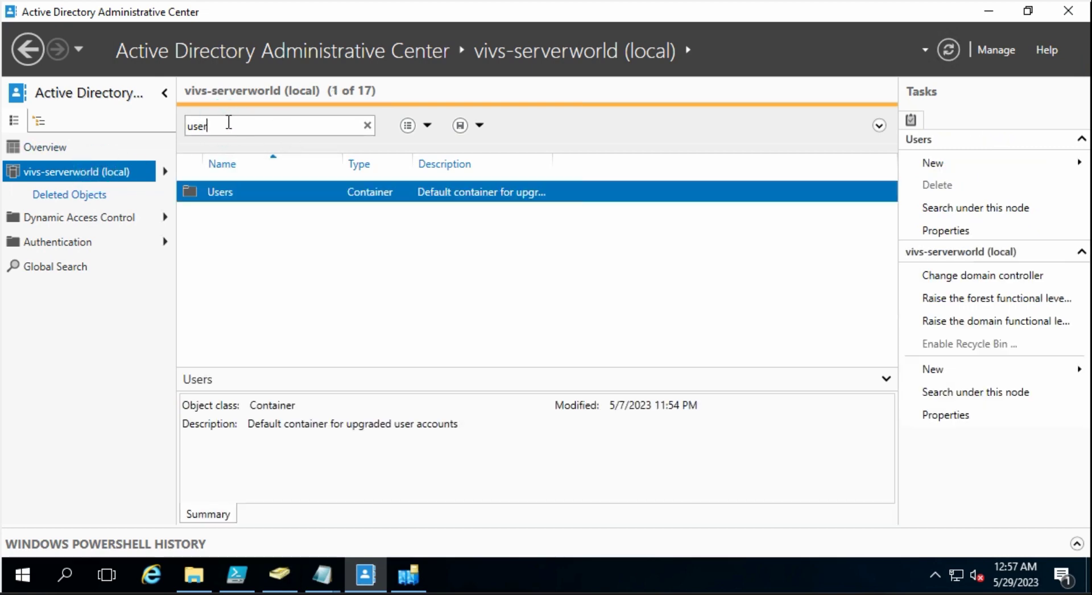
left_click(217, 191)
double_click(217, 190)
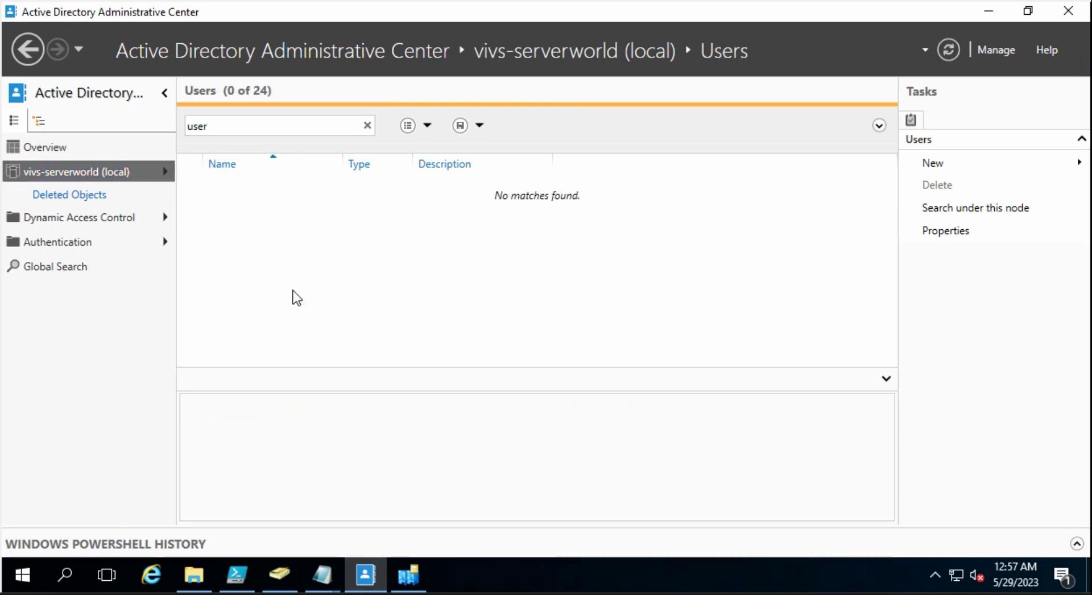
left_click(91, 173)
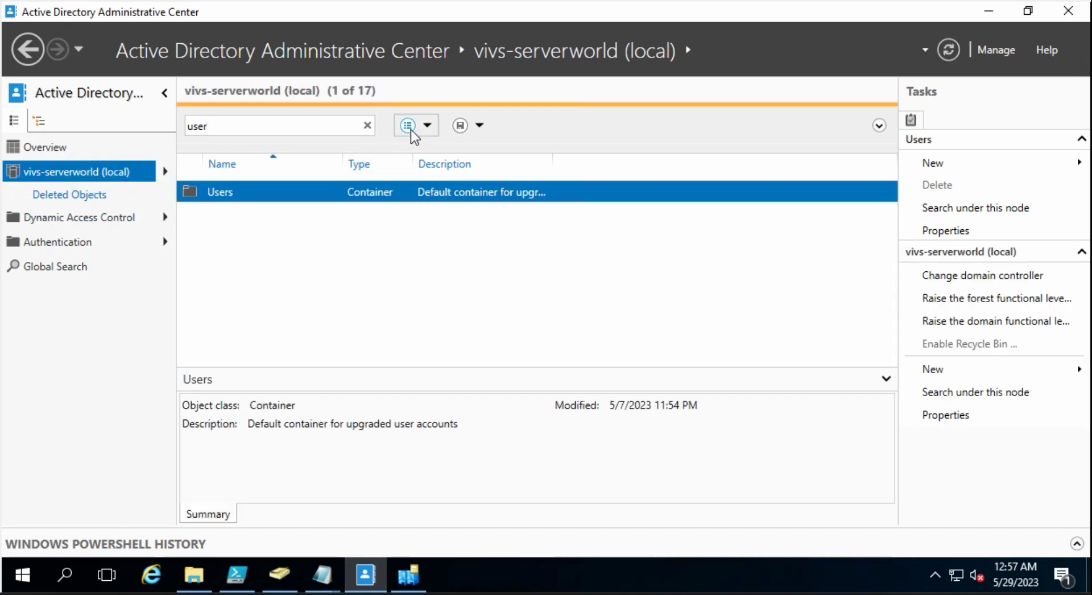
left_click(368, 125)
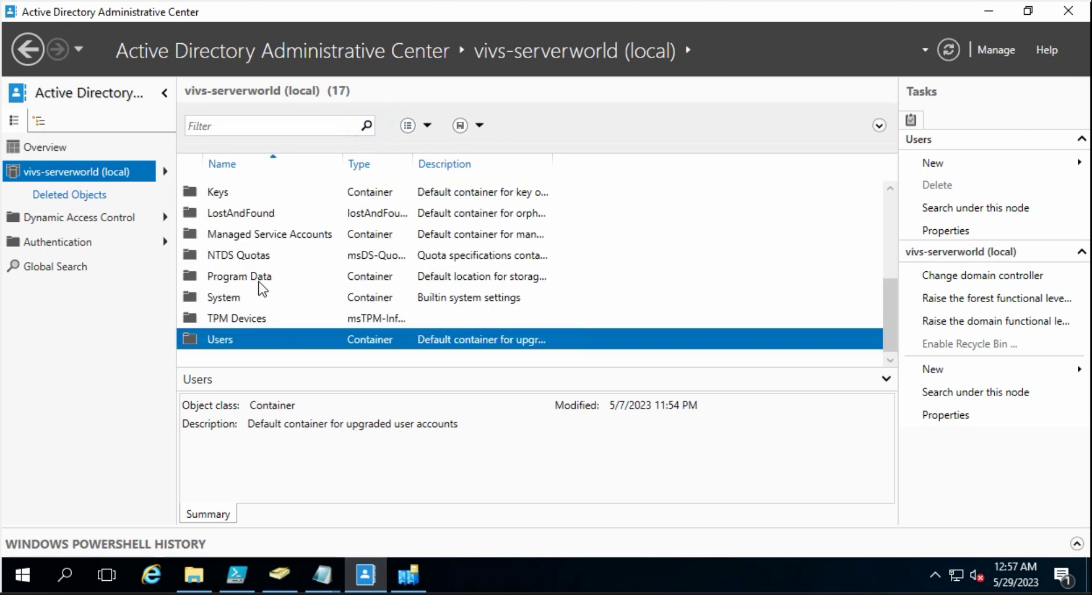
Try to open the IT organizational unit from the domain's container list and refresh the view.
scroll(256, 283, "up", 3)
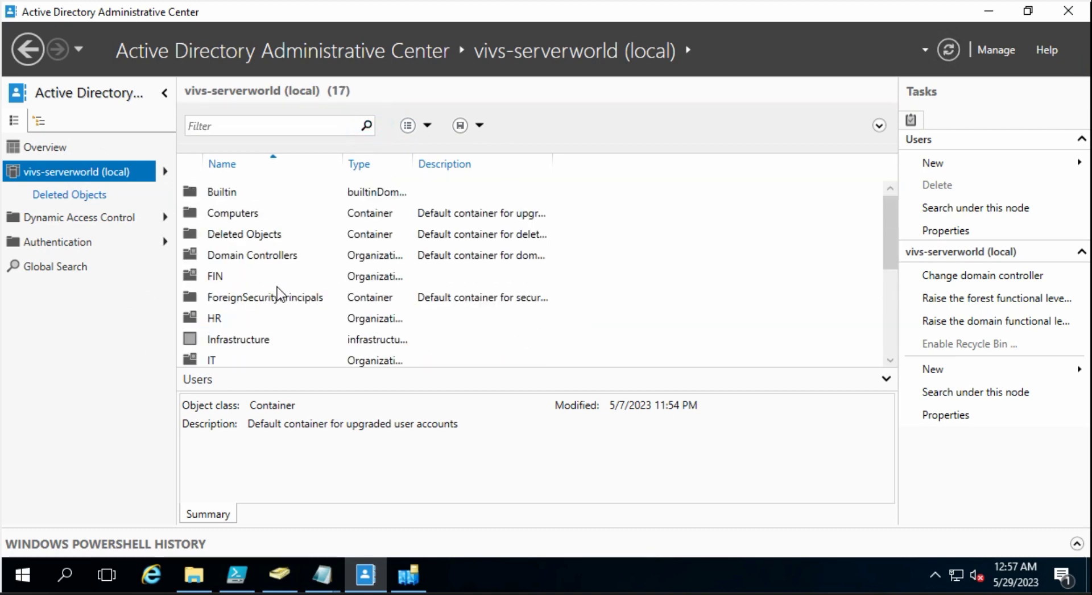
left_click(228, 358)
double_click(204, 359)
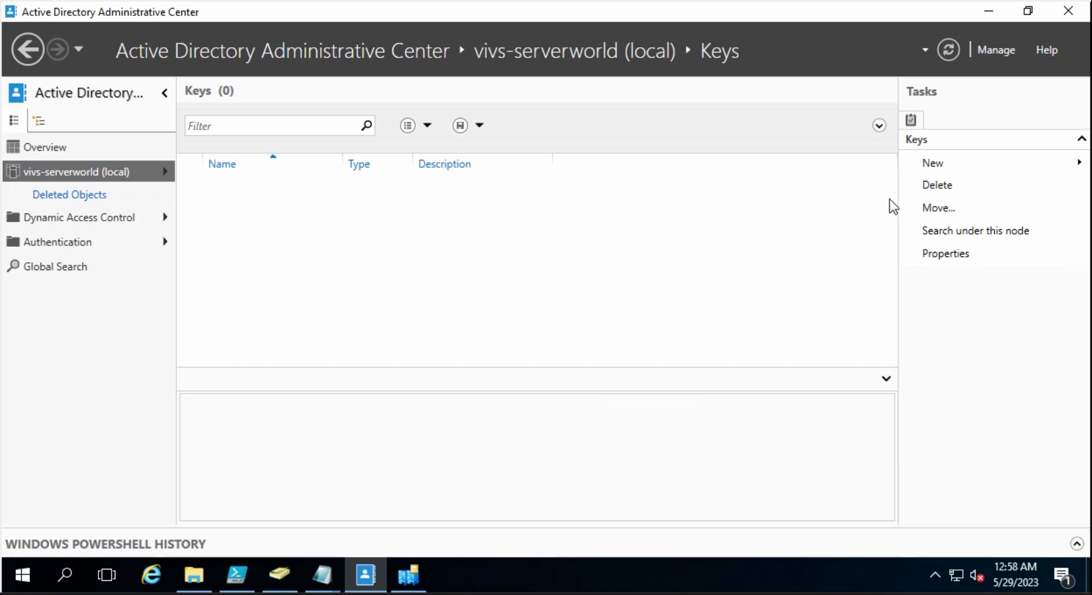
left_click(955, 52)
left_click(80, 196)
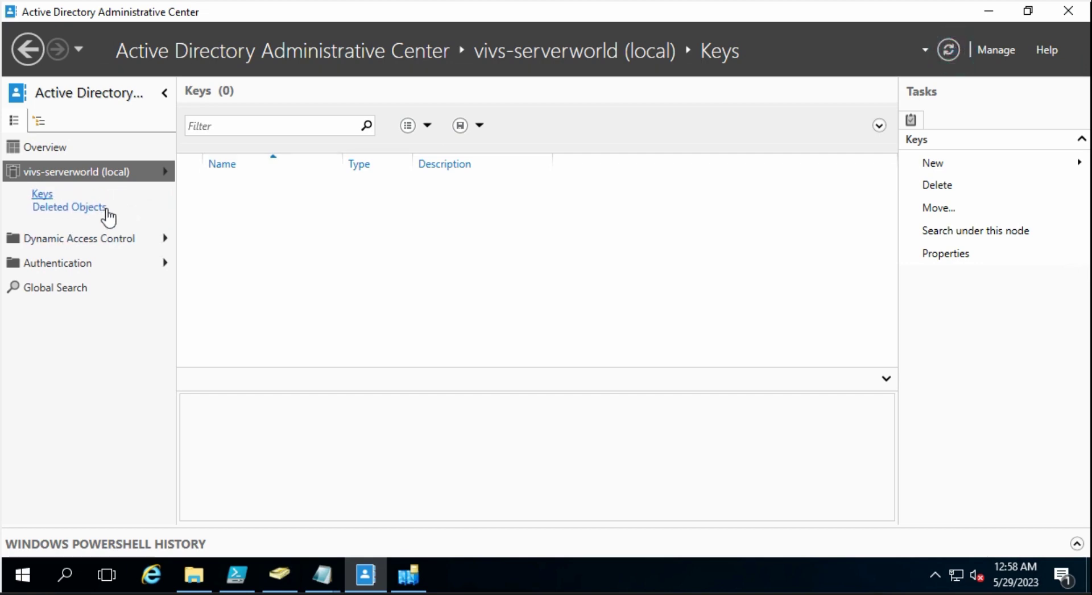
Open the Users container from the domain root and look through its accounts and groups.
left_click(110, 173)
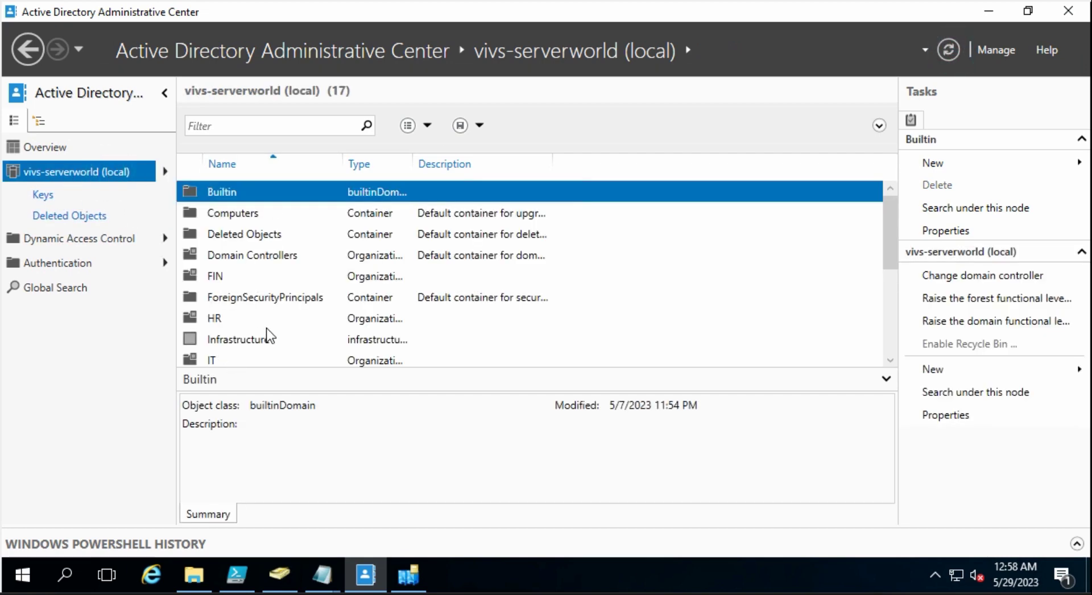
scroll(267, 328, "down", 3)
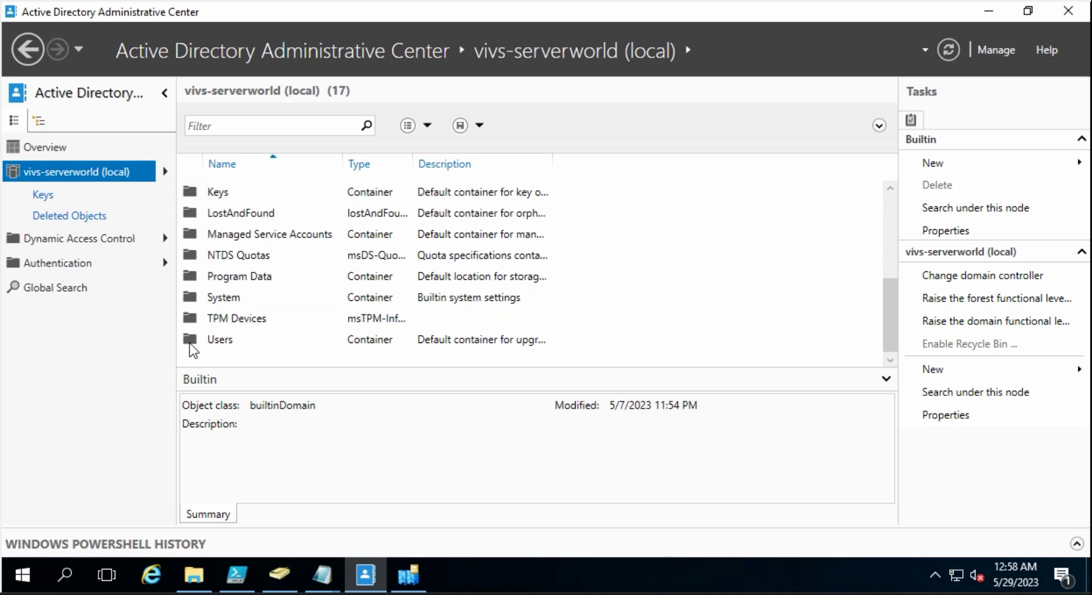
double_click(226, 342)
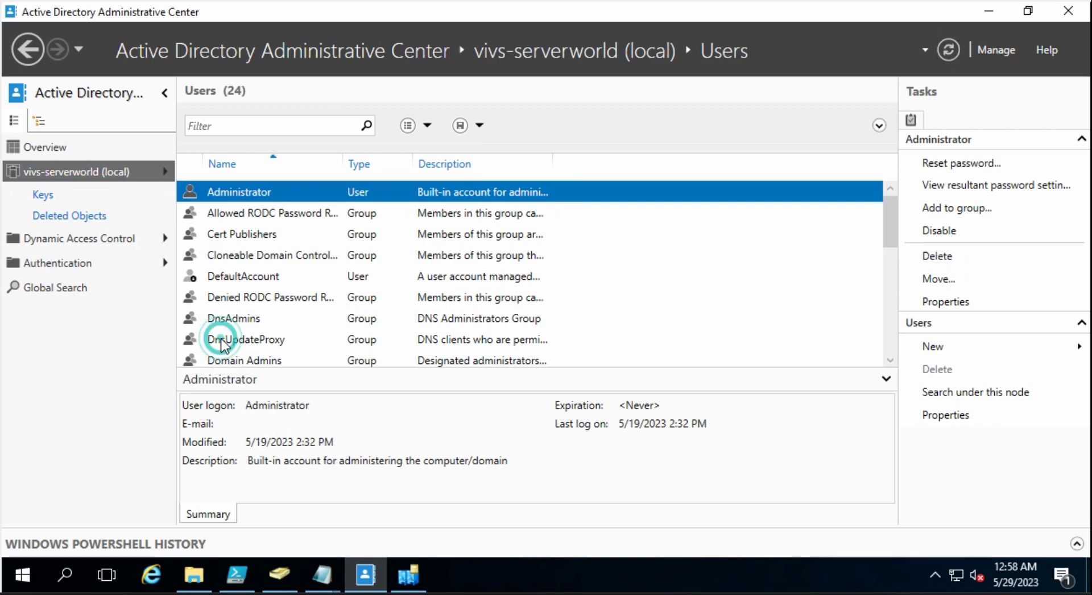
scroll(285, 296, "down", 5)
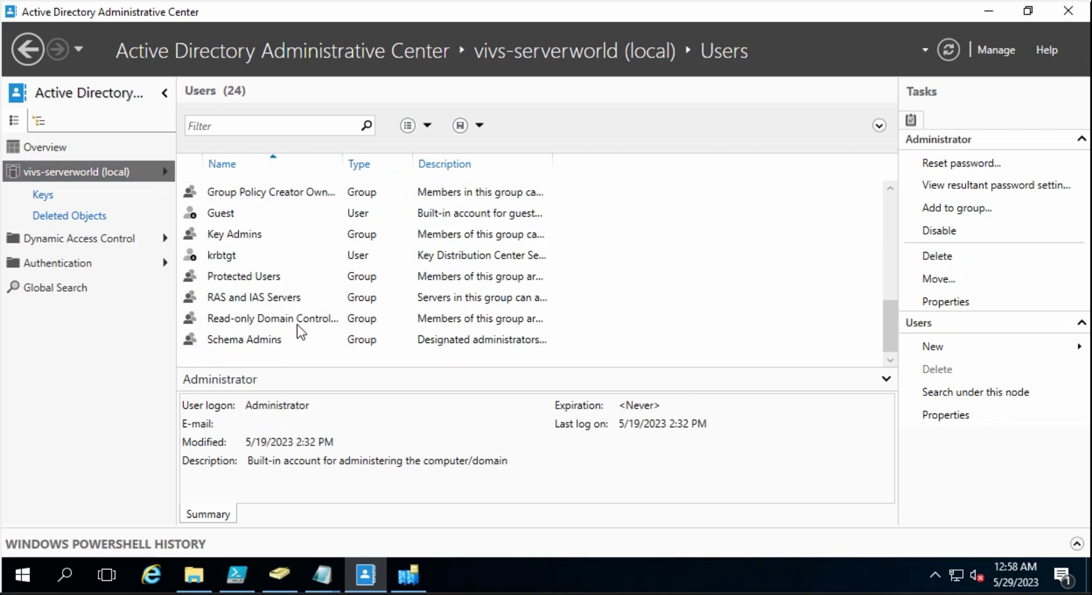
scroll(274, 317, "up", 5)
Return to the domain root and open the IT organizational unit to view the bulk-created users.
left_click(73, 167)
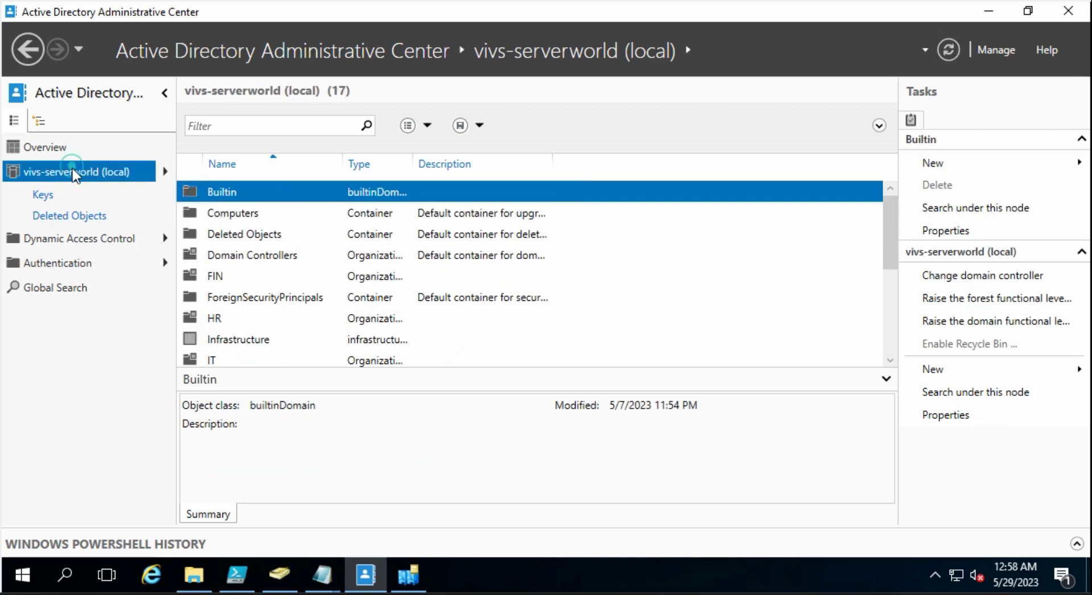
double_click(214, 360)
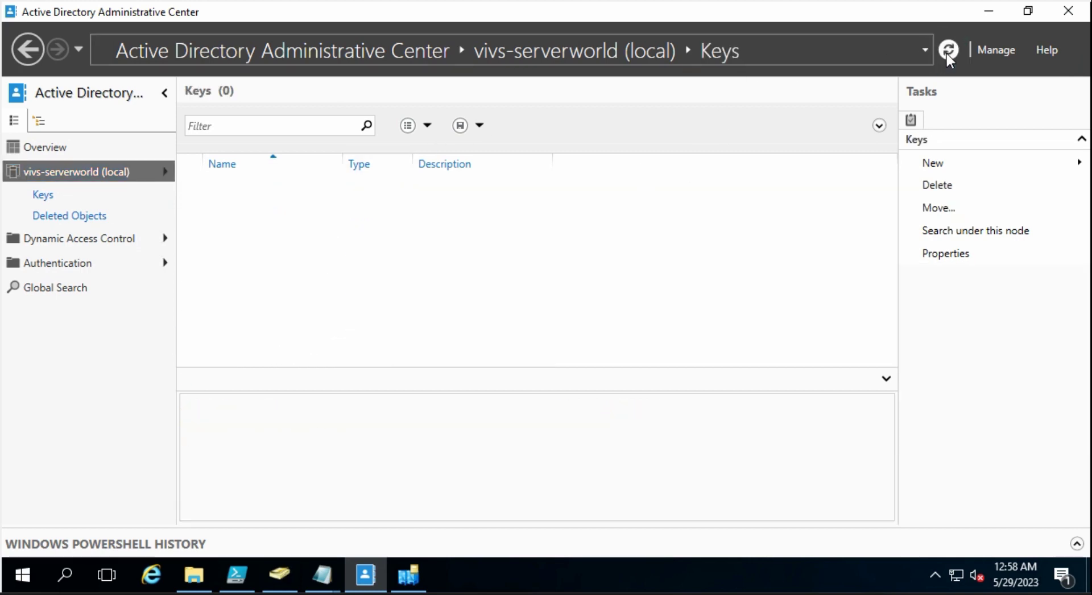
left_click(85, 176)
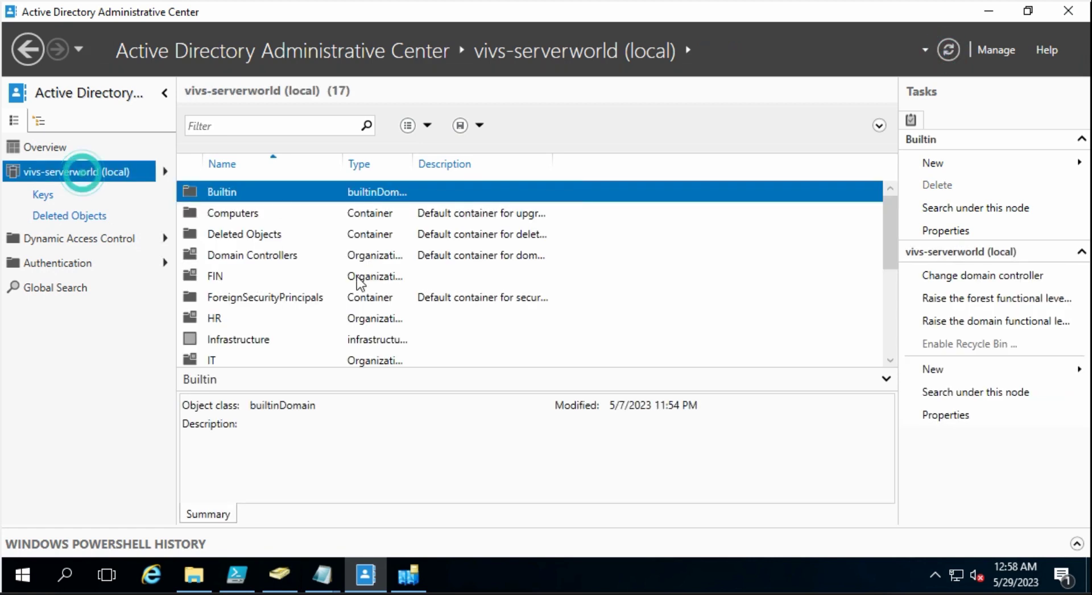
left_click(220, 359)
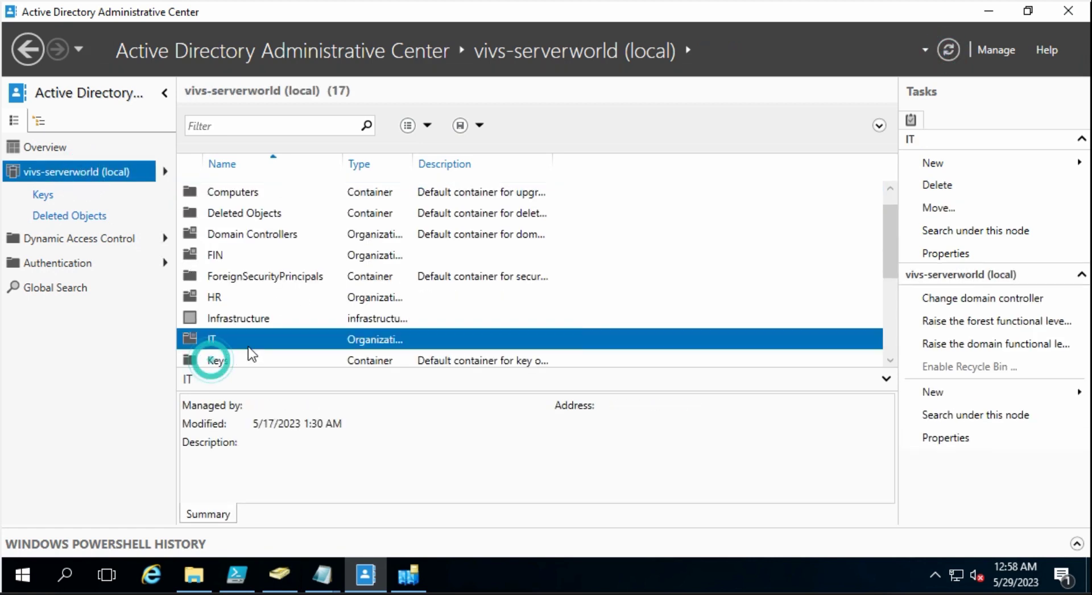
double_click(394, 342)
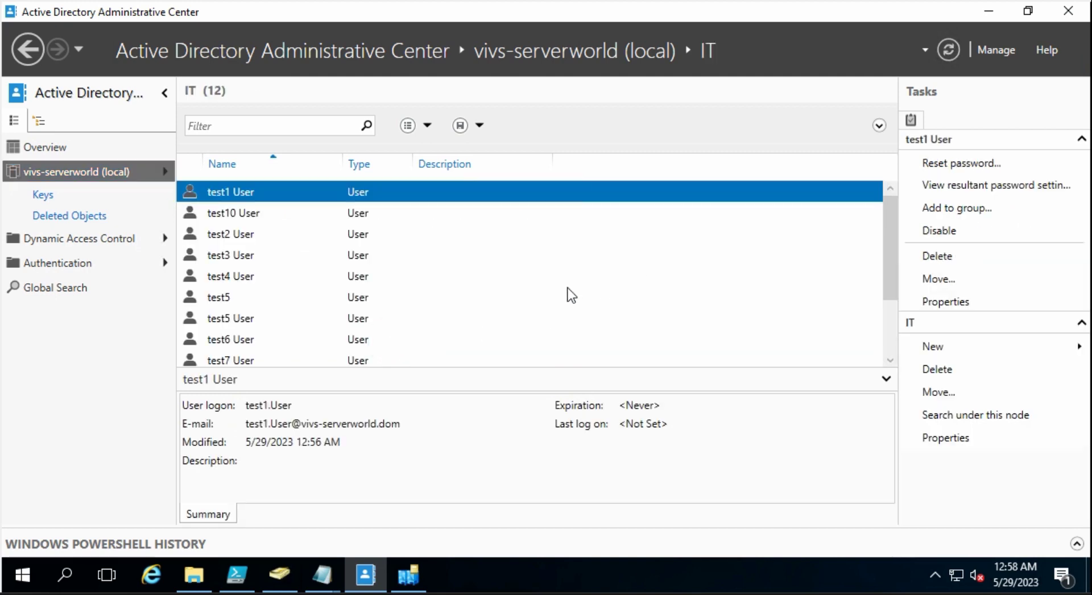
Review the actions available for user4 and the object types that can be created in the IT organizational unit.
scroll(566, 295, "down", 1)
right_click(230, 340)
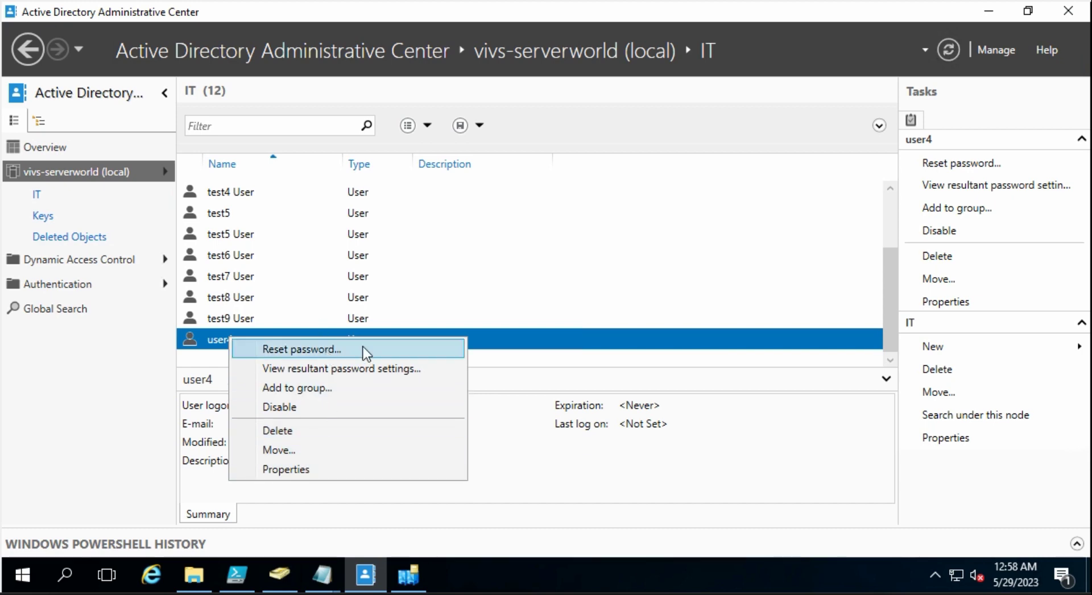
left_click(663, 206)
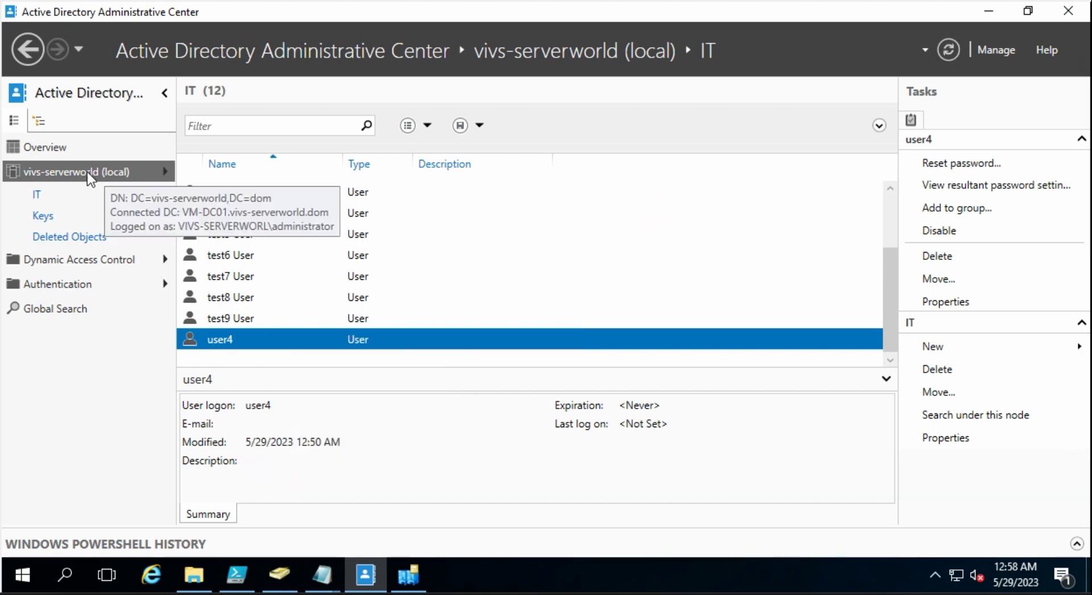
left_click(942, 351)
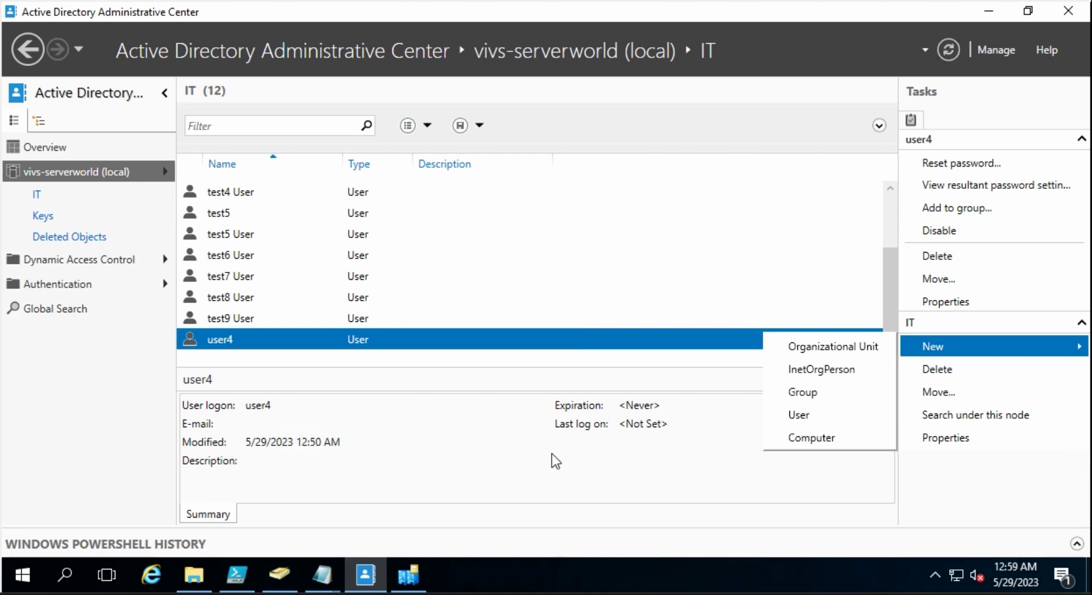
left_click(473, 462)
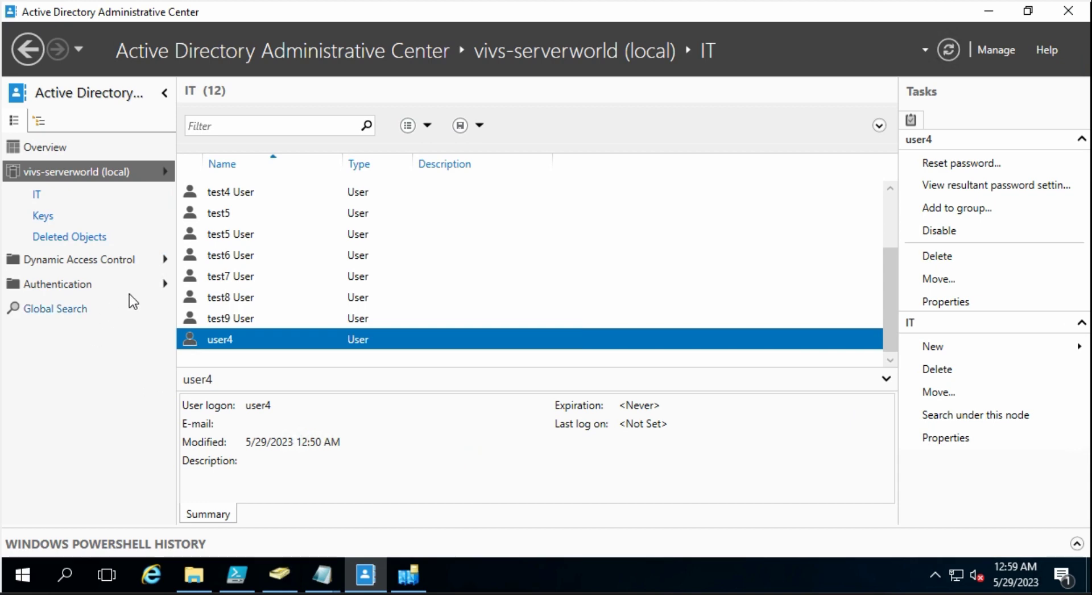